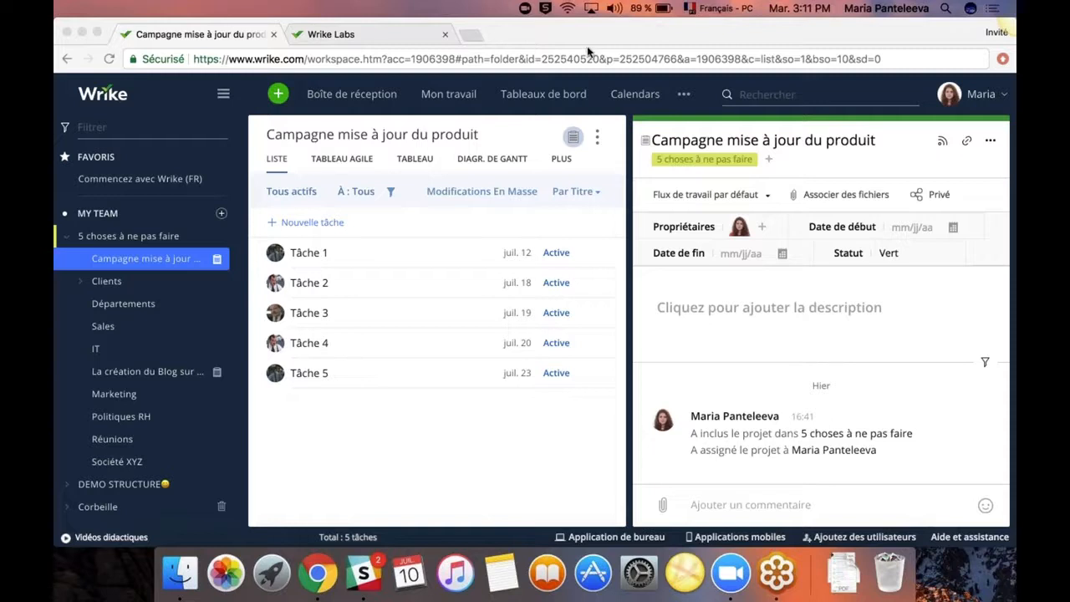
Maximize the browser, open La création du Blog, expand Clients and drag Société XYZ into it.
left_click(96, 33)
left_click(97, 32)
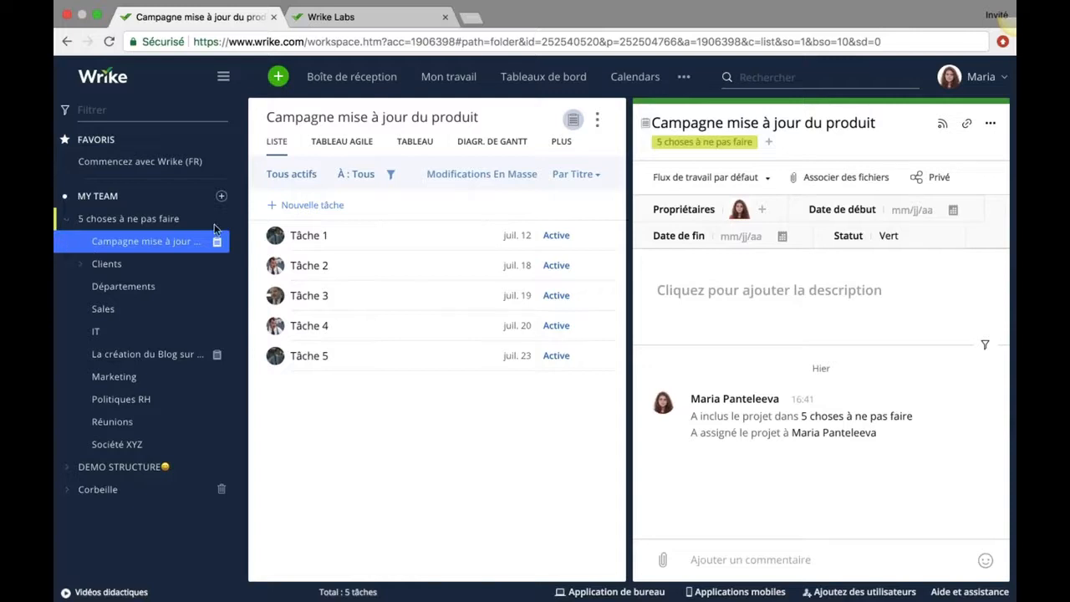
left_click(117, 357)
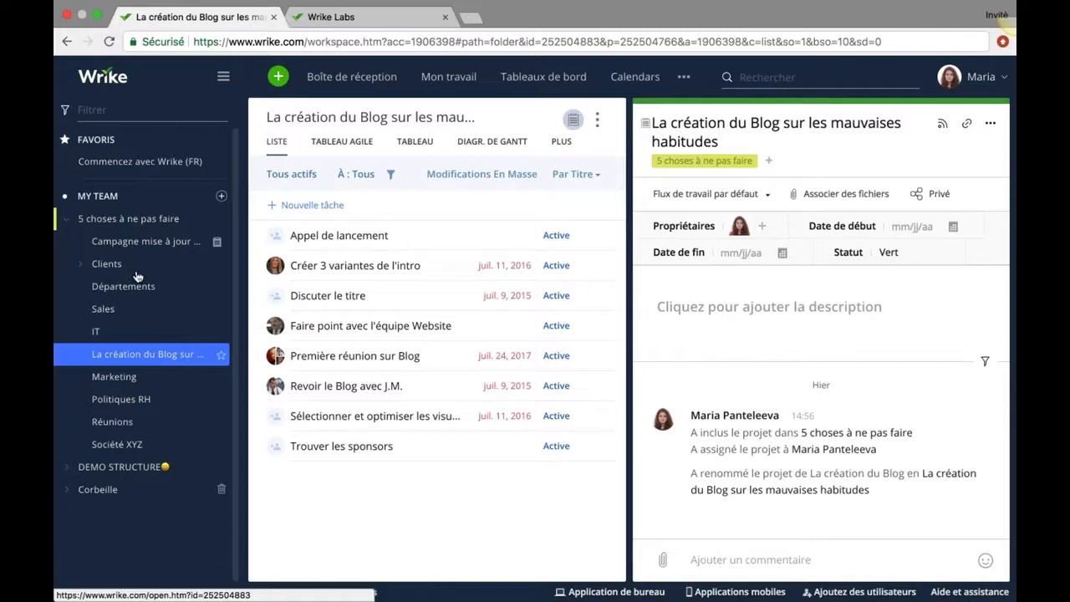
left_click(80, 265)
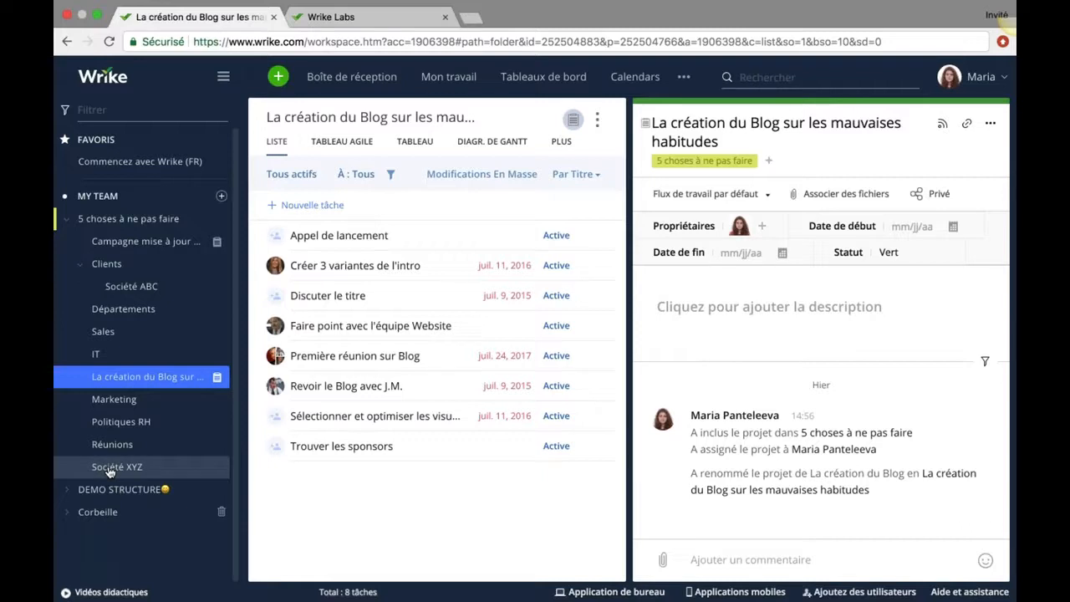
left_click_drag(108, 473, 107, 266)
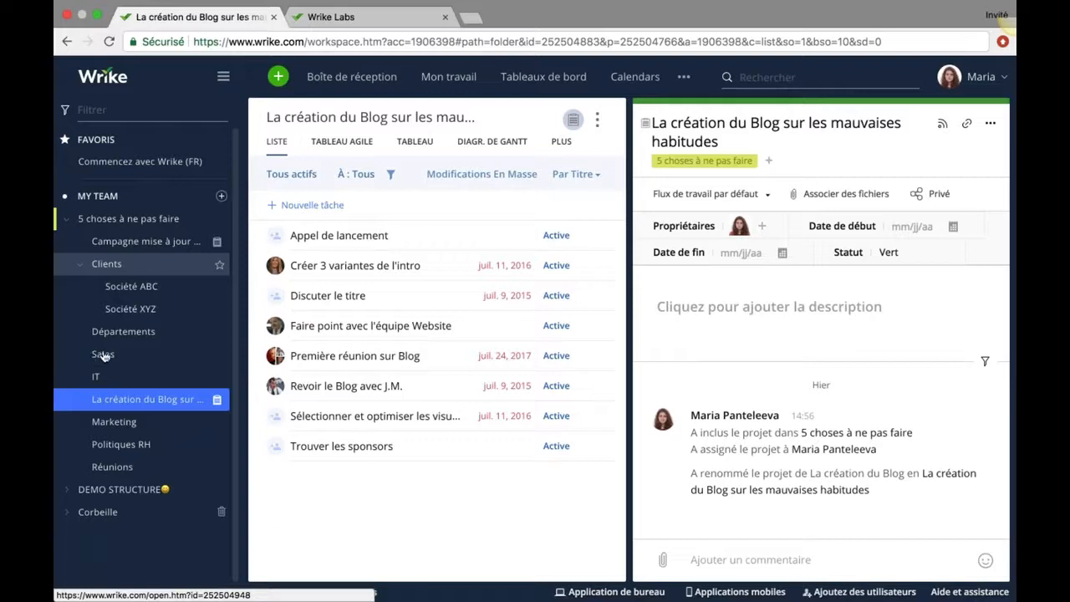
File Sales, IT and Marketing under Départements, then open Campagne mise à jour du produit.
left_click_drag(103, 356, 130, 334)
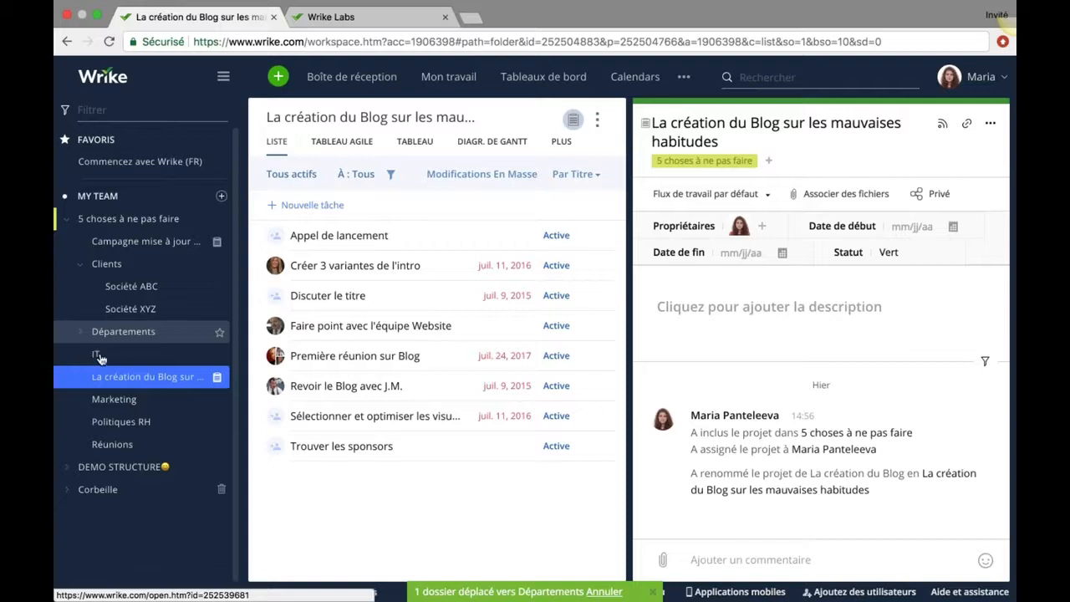
left_click_drag(100, 358, 139, 333)
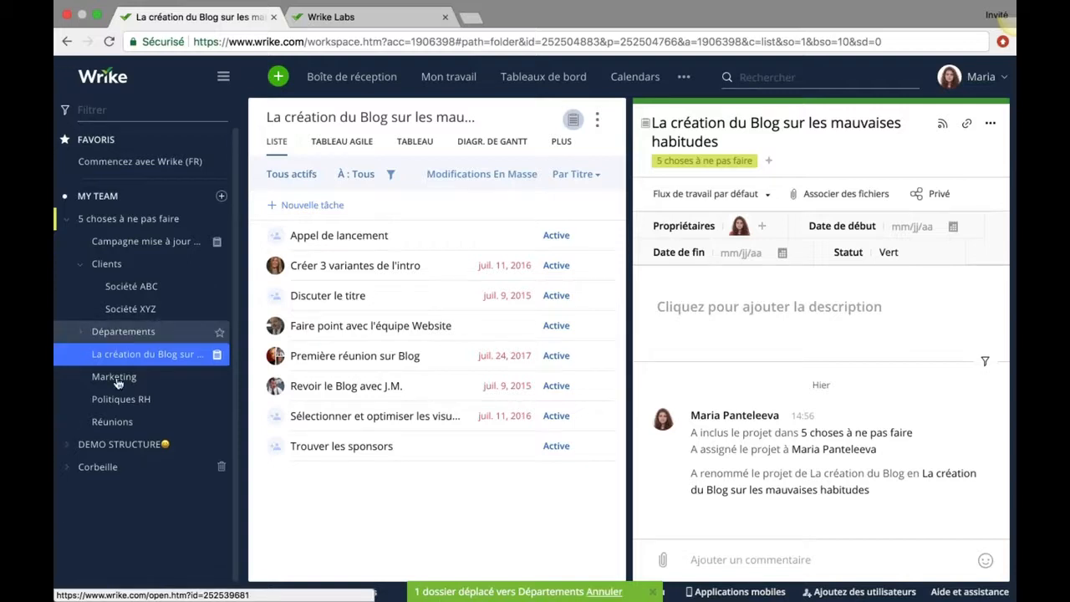
left_click(117, 378)
left_click_drag(117, 378, 84, 334)
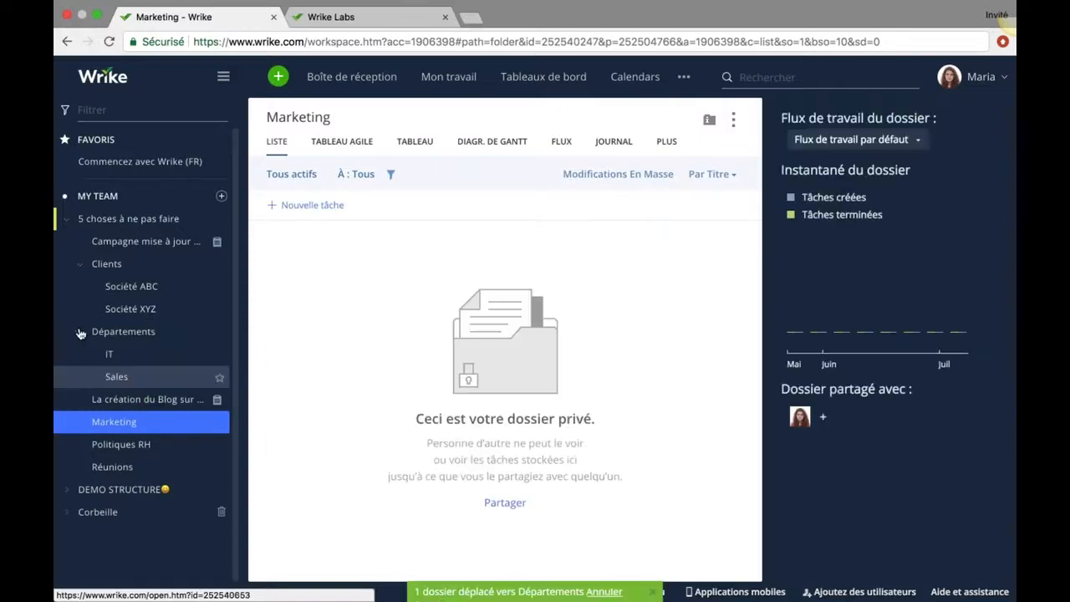
left_click(80, 334)
left_click(81, 334)
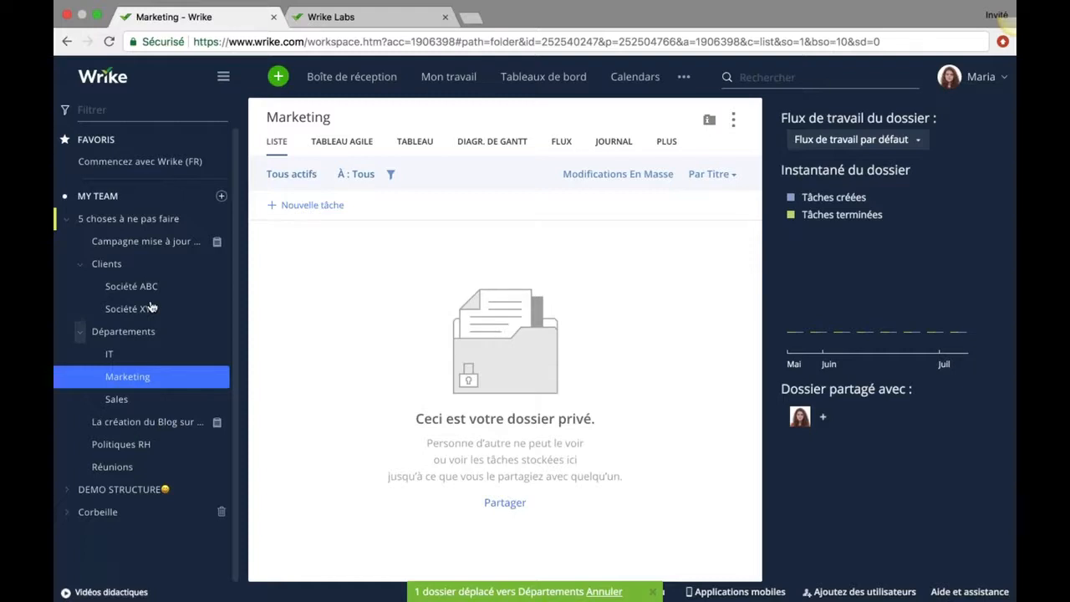
left_click(172, 244)
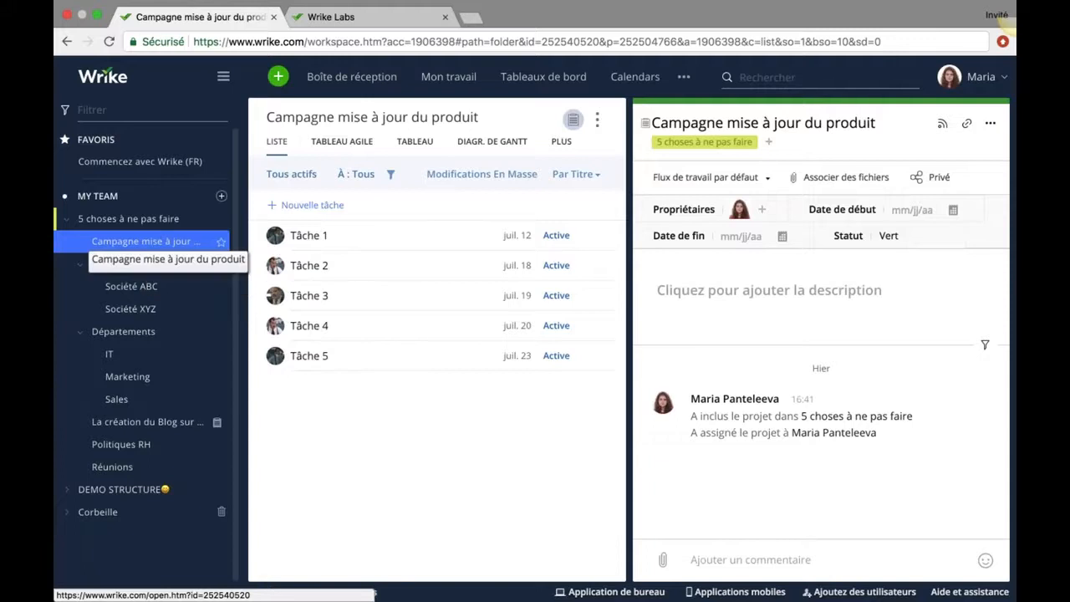
Put Campagne under Société ABC and the blog project under Marketing, then collapse Départements and Clients.
left_click_drag(154, 241, 139, 287)
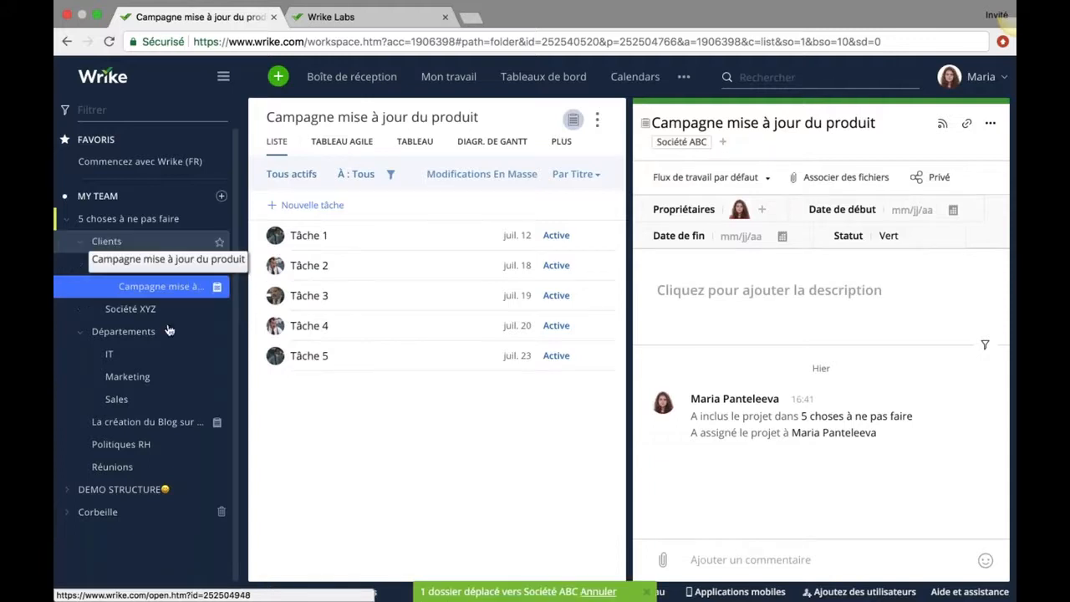
left_click(143, 422)
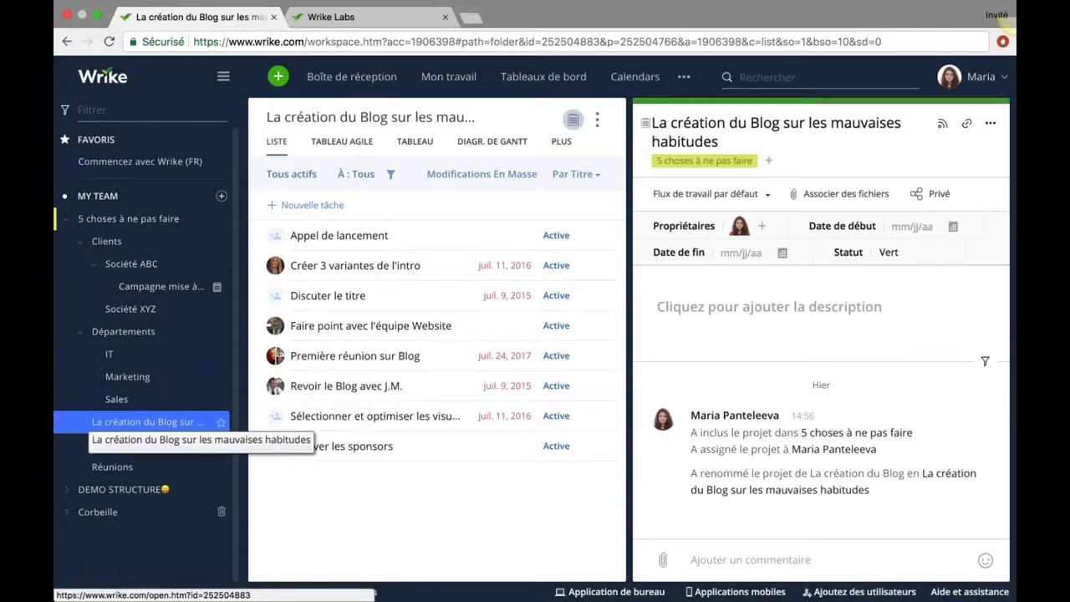
left_click_drag(146, 421, 127, 376)
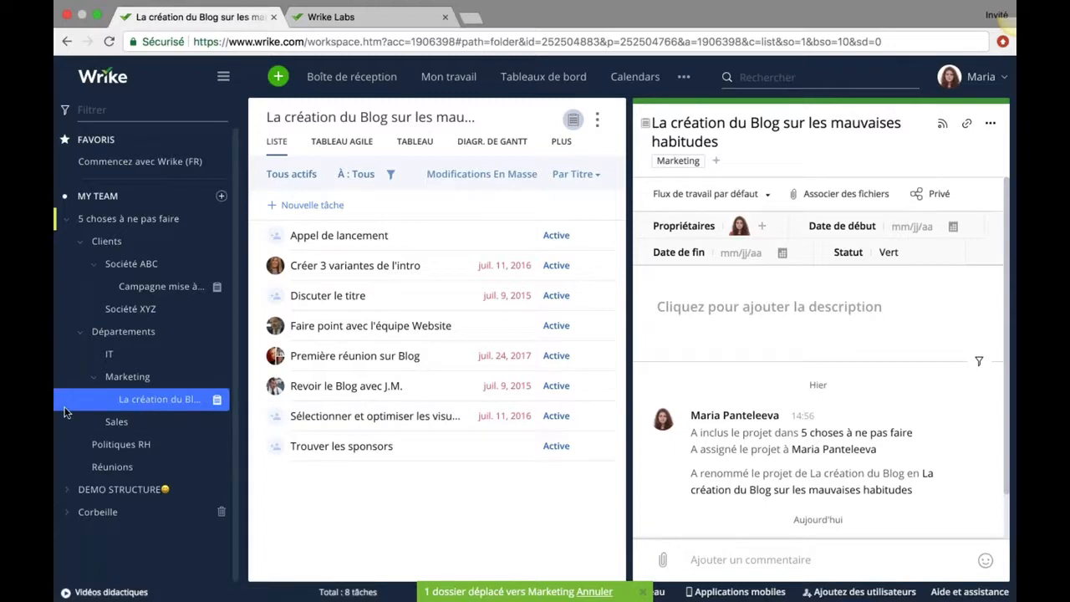
left_click(82, 335)
left_click(81, 242)
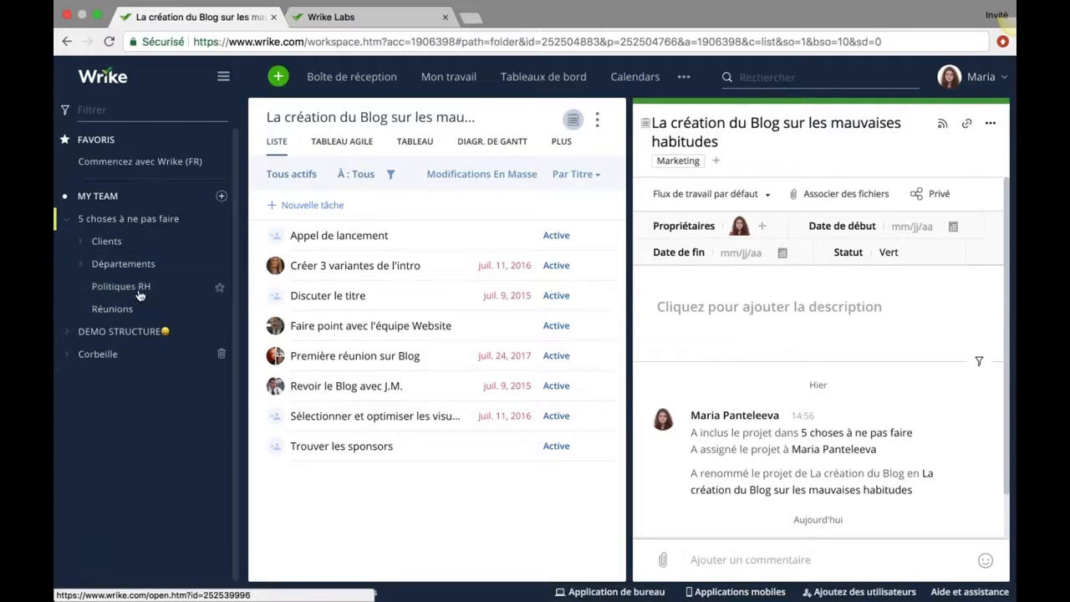
Review the two recurring meetings in Réunions, then open the empty Politiques RH folder.
left_click(151, 313)
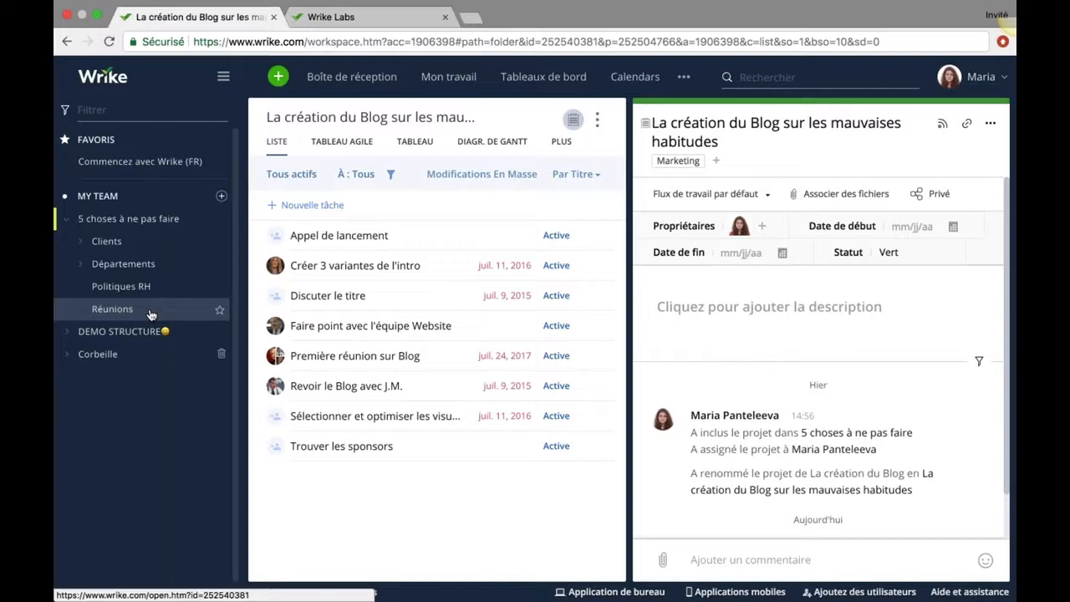
left_click(150, 311)
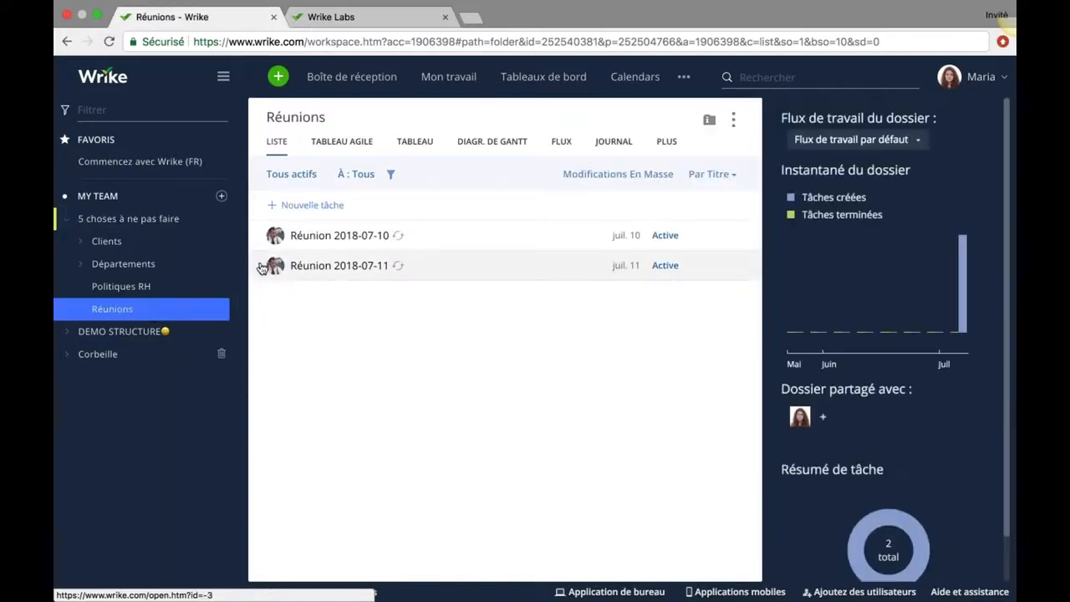
left_click(109, 291)
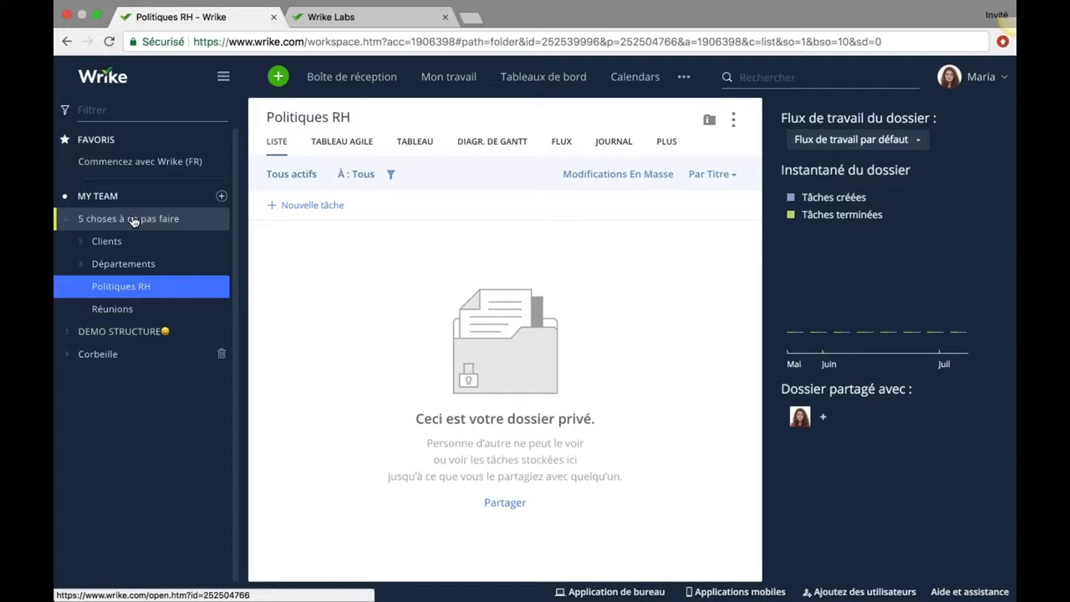
Add a folder called 'Base de connaissance' under 5 choses à ne pas faire with Ajouter > Dossier.
right_click(135, 219)
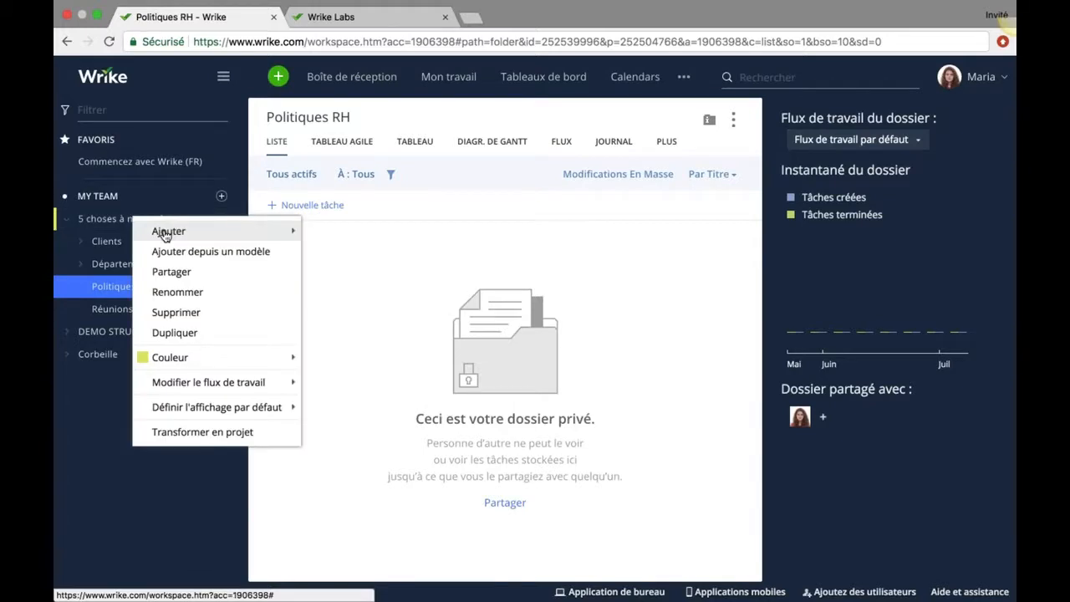
mouse_move(165, 234)
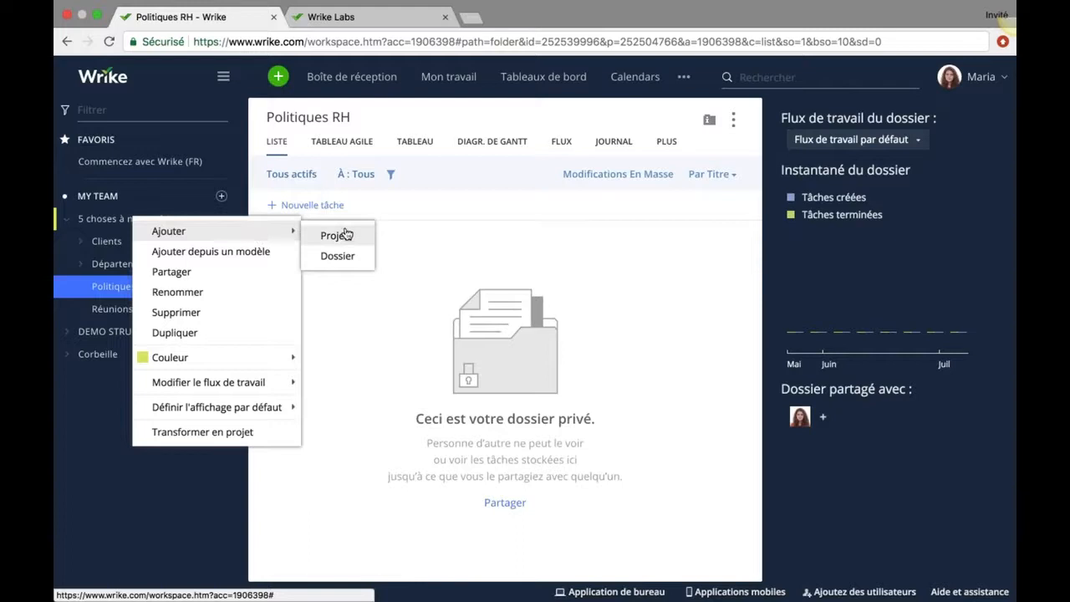
left_click(339, 256)
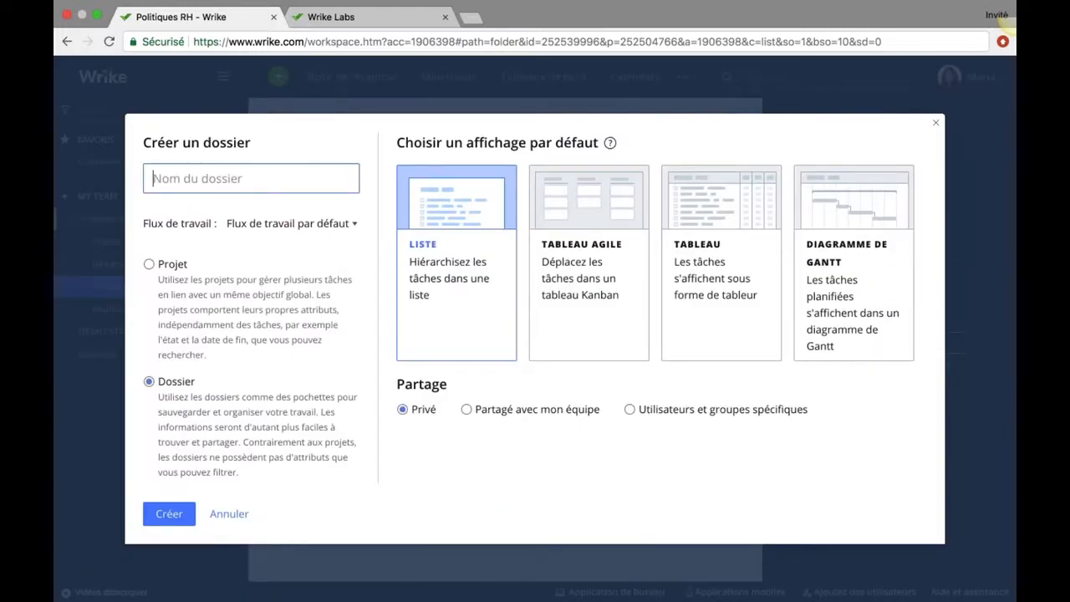
type("Base de ")
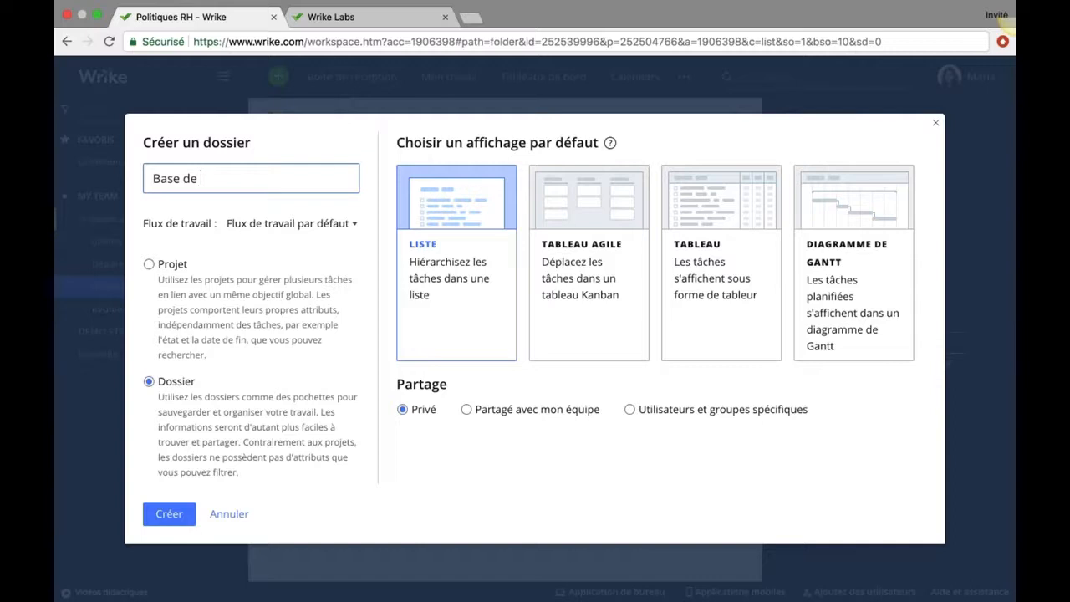
type("connaissance")
left_click(156, 519)
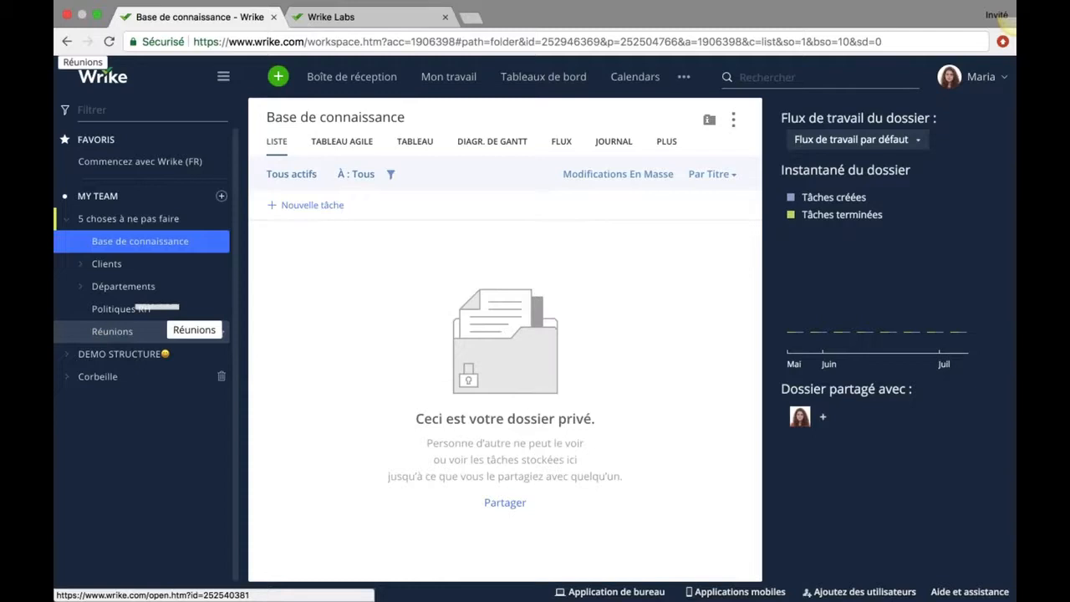
Move Réunions and Politiques RH into Base de connaissance, then open Départements with its details pane.
left_click_drag(167, 331, 130, 249)
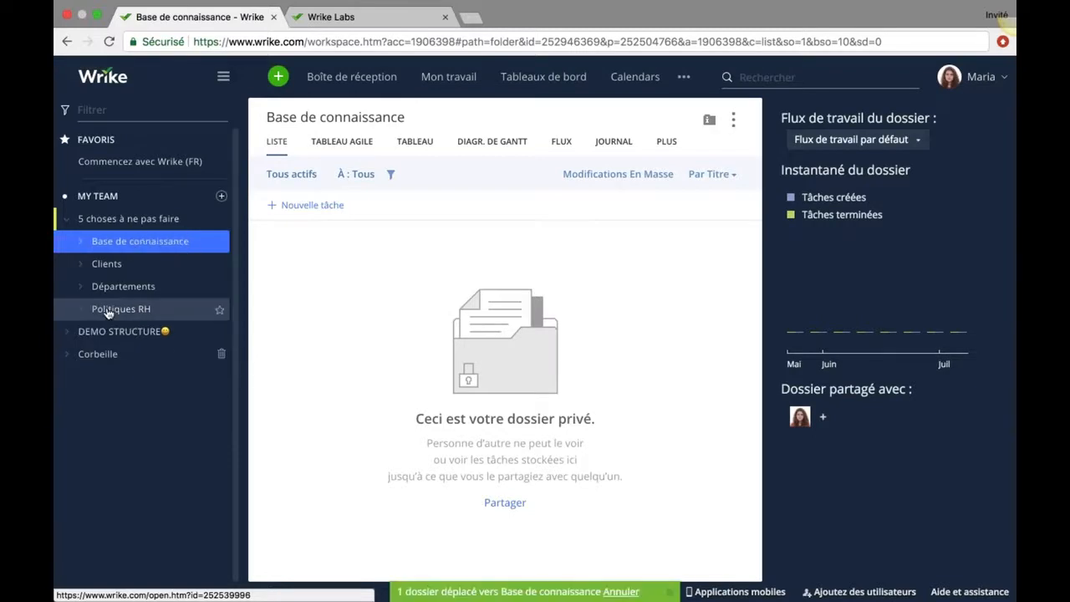
left_click_drag(108, 312, 140, 245)
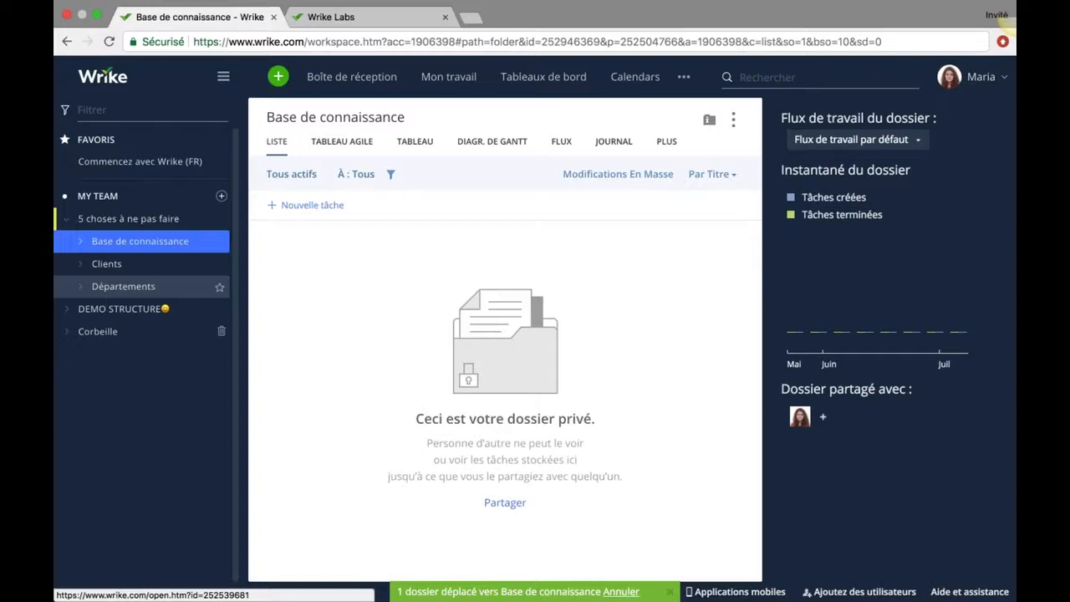
left_click(118, 288)
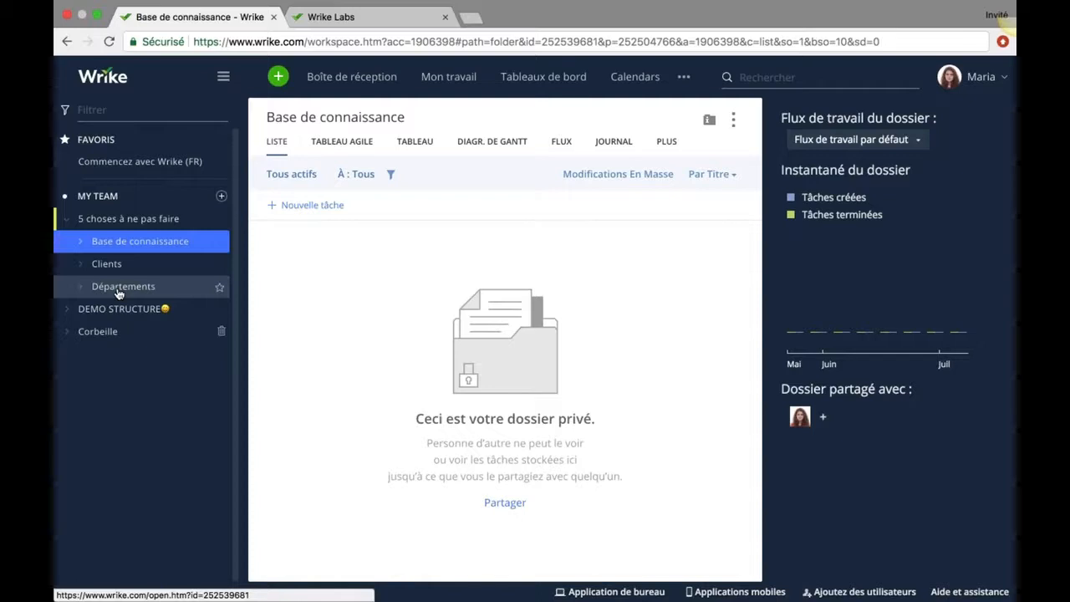
left_click(709, 122)
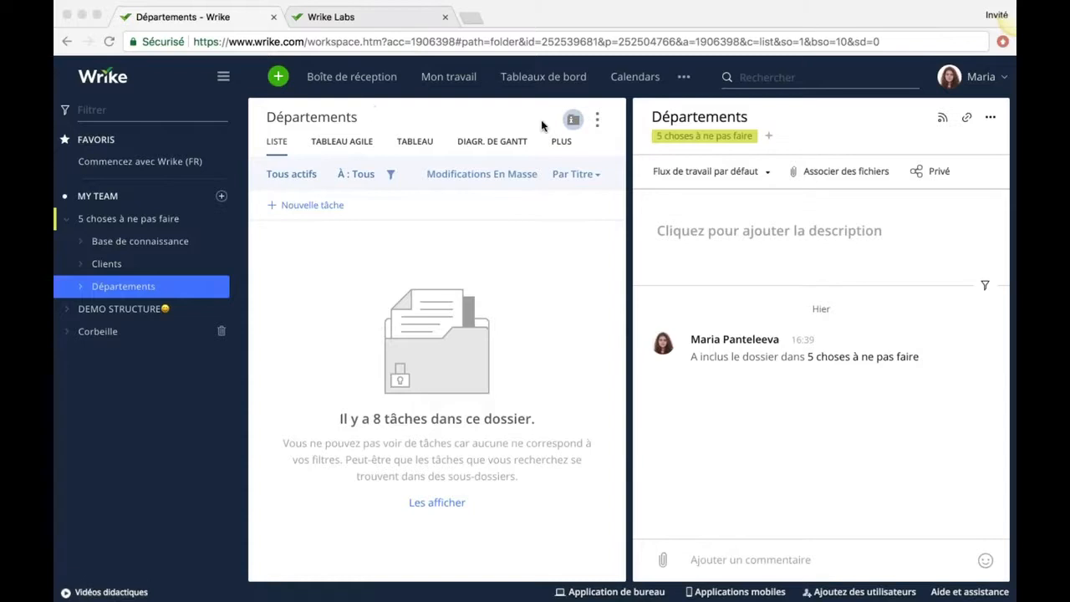
left_click(703, 119)
Rename Départements to a.Départements and Clients to b.Clients.
left_click(652, 116)
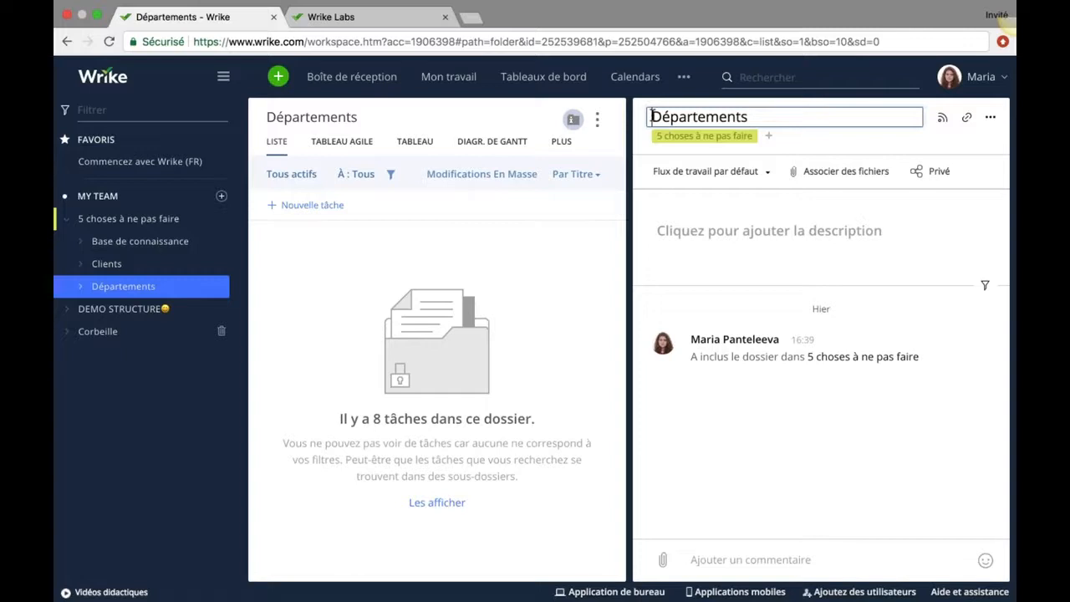
type("a")
type(".")
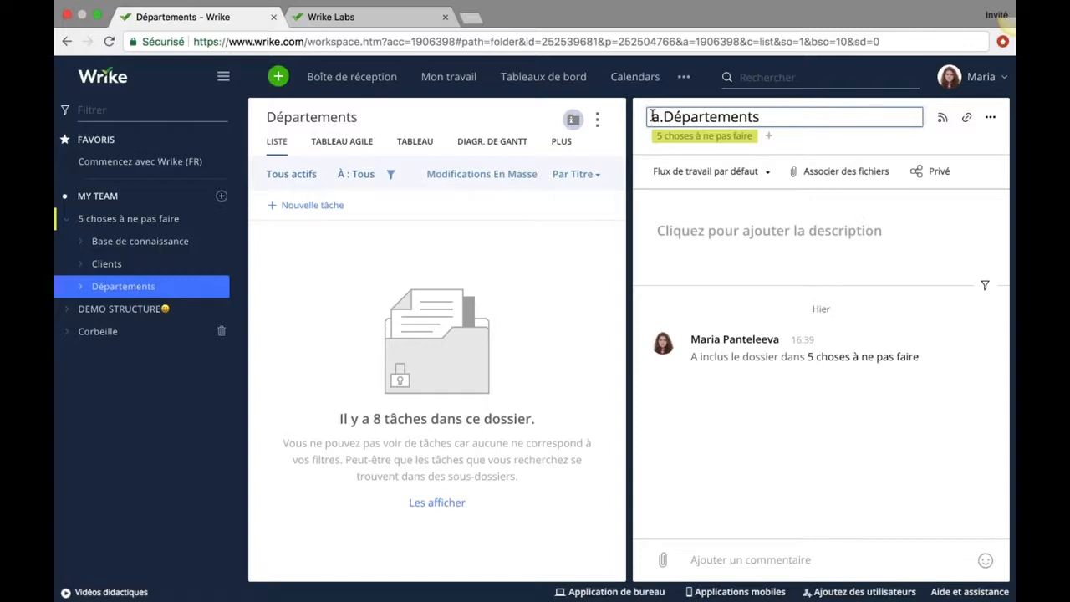
key("Return")
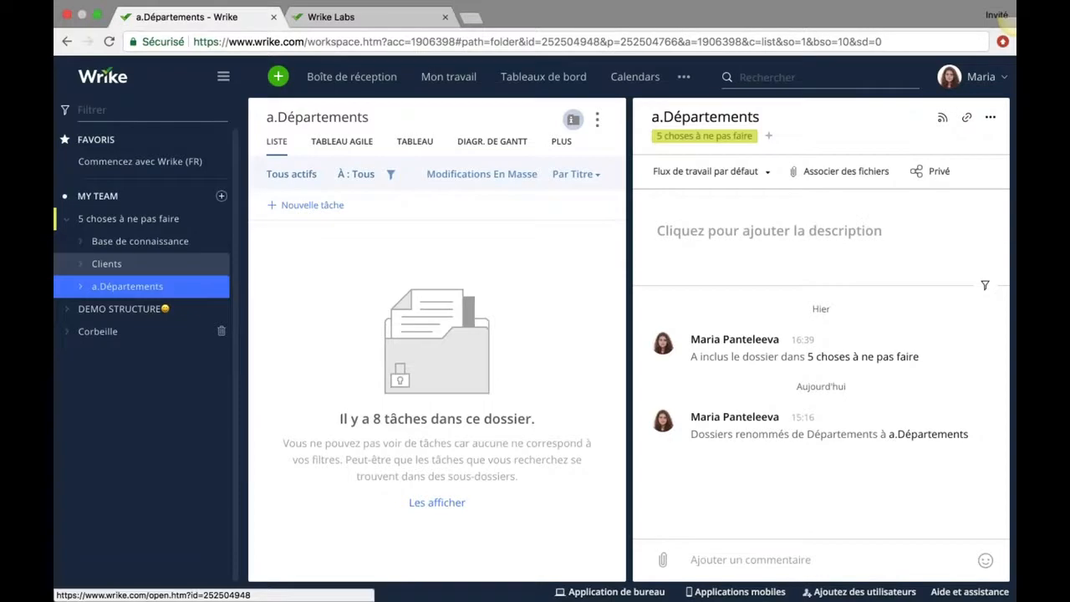
left_click(107, 264)
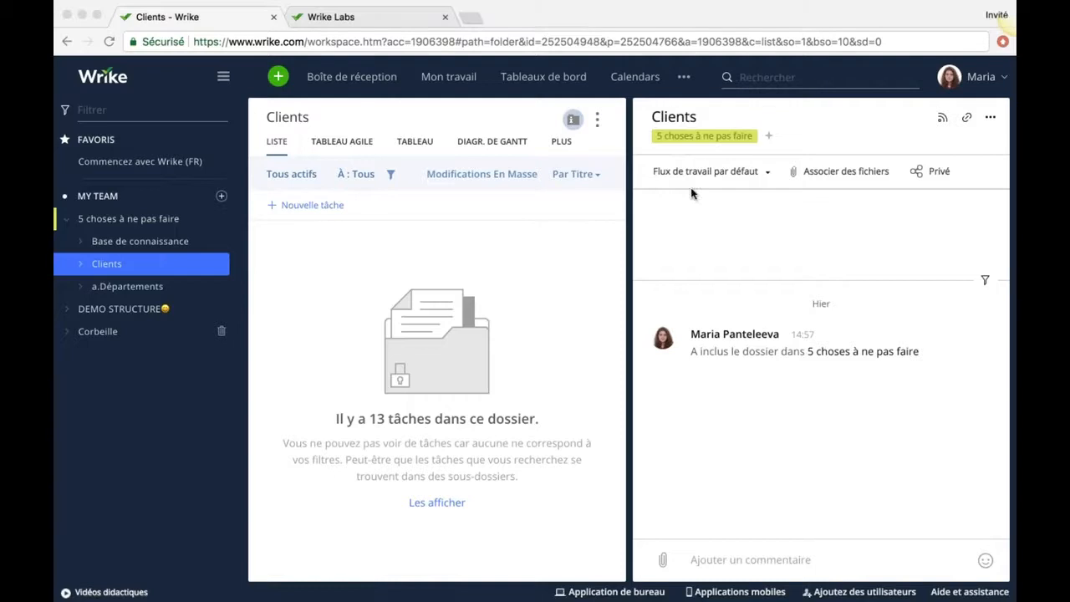
left_click(652, 117)
type("b.")
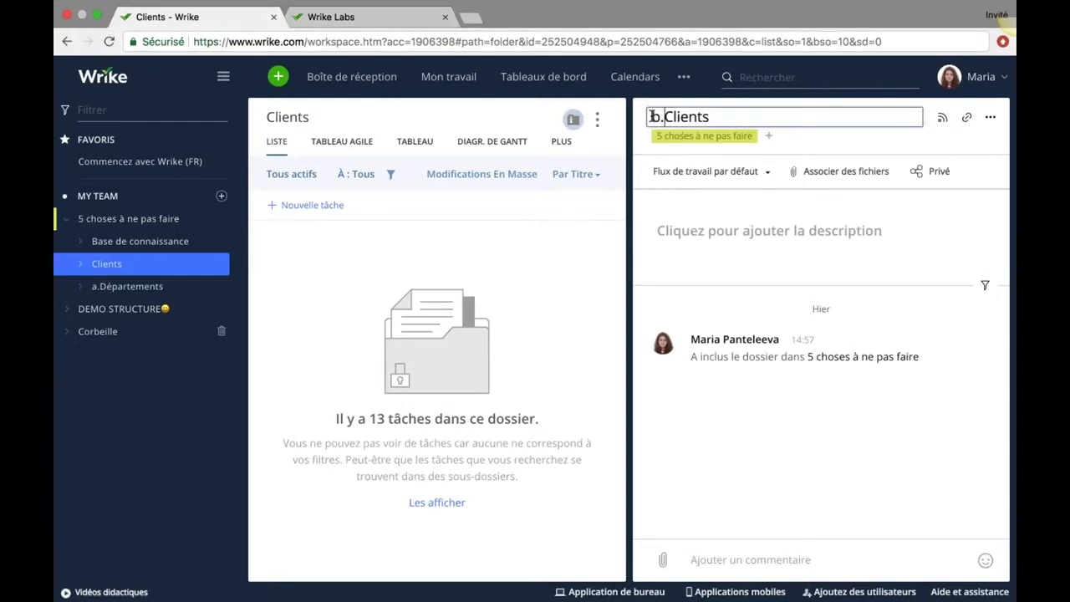
Rename Base de connaissance to z.Base de connaissance and return to 5 choses à ne pas faire.
left_click(121, 244)
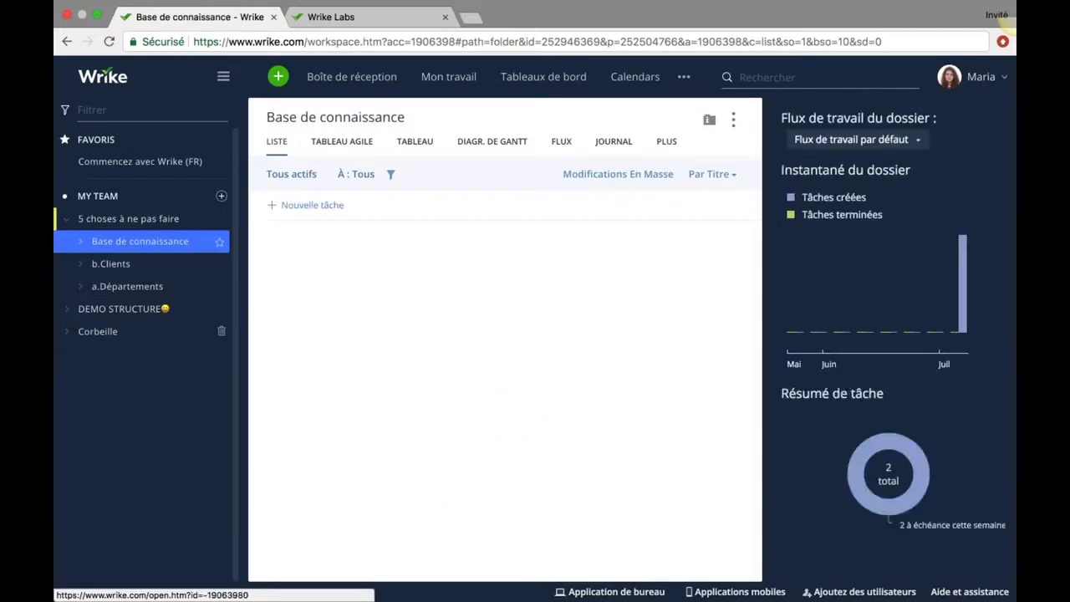
left_click(709, 119)
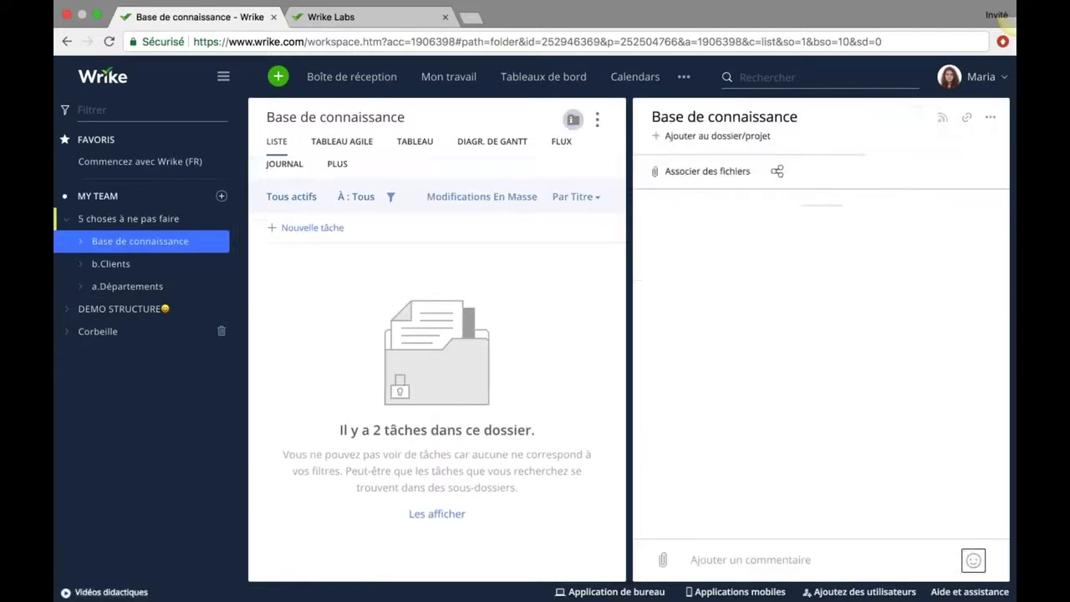
left_click(650, 121)
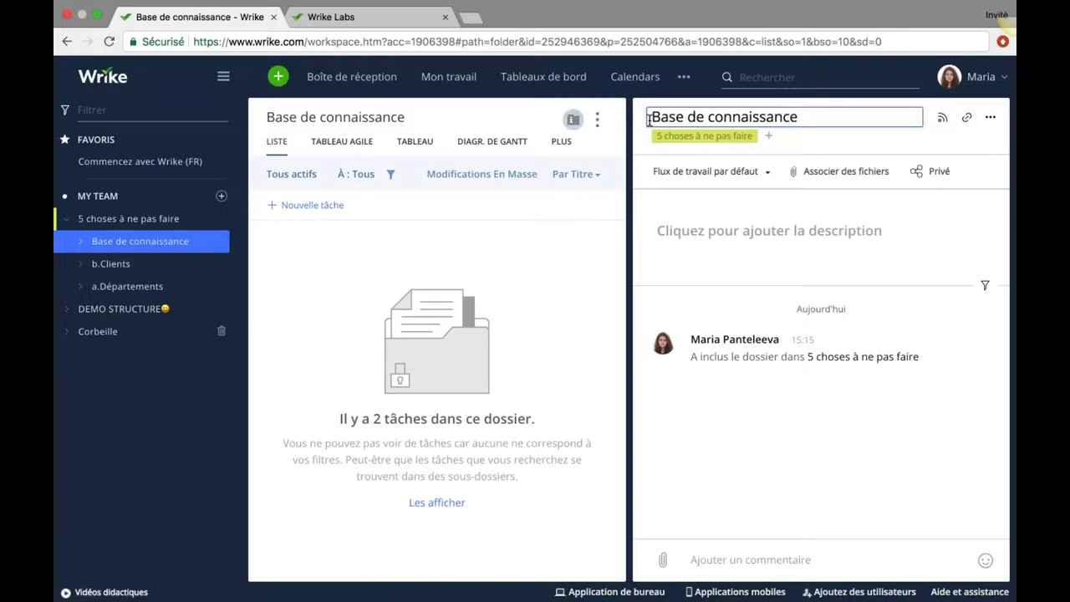
type("z.")
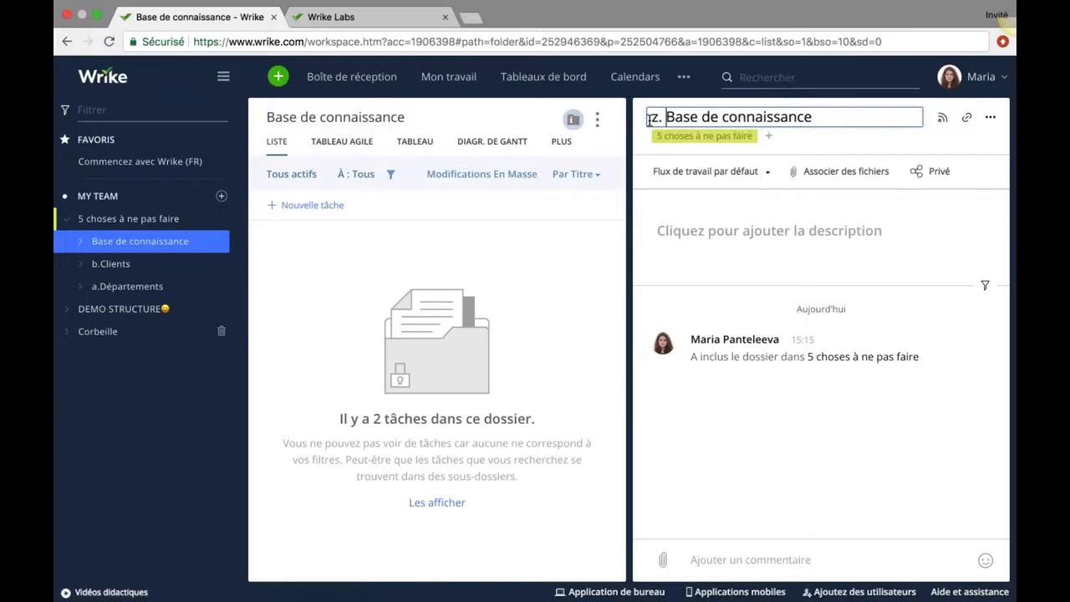
key("BackSpace")
key("Return")
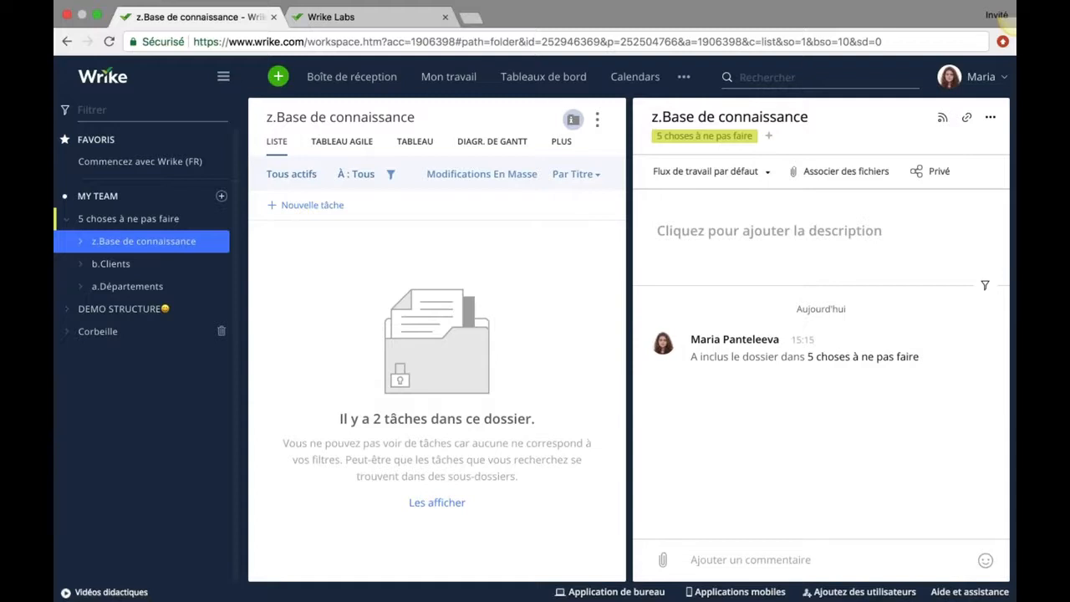
left_click(84, 219)
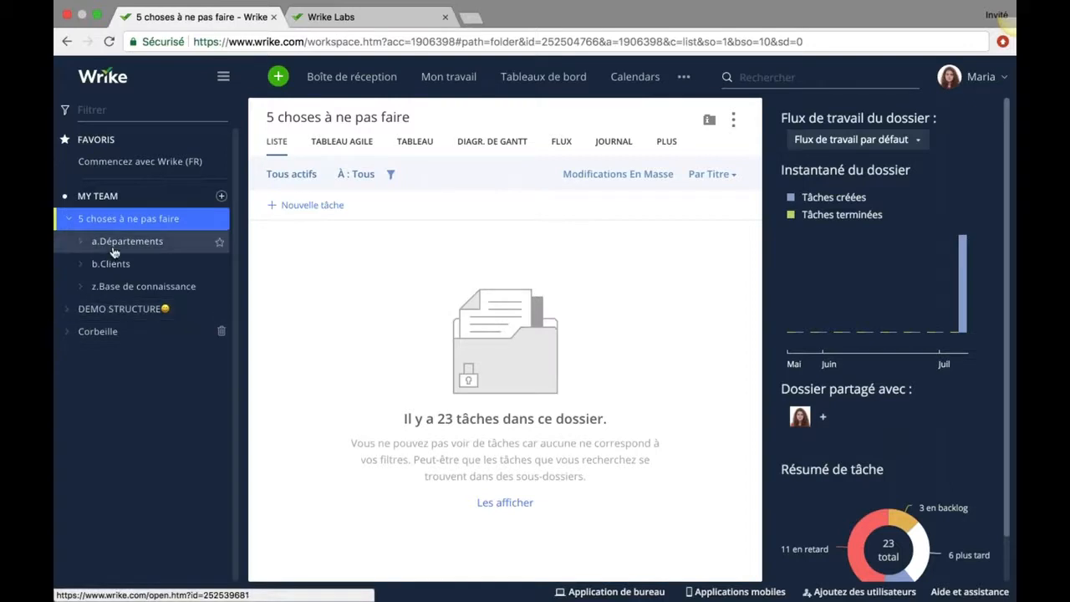
left_click(80, 242)
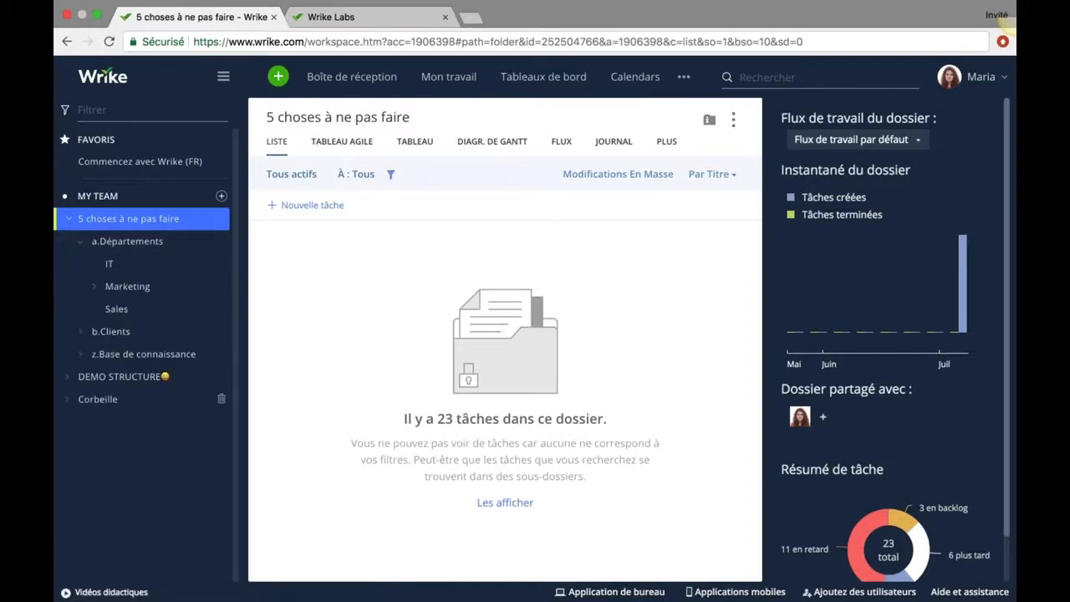
left_click(82, 241)
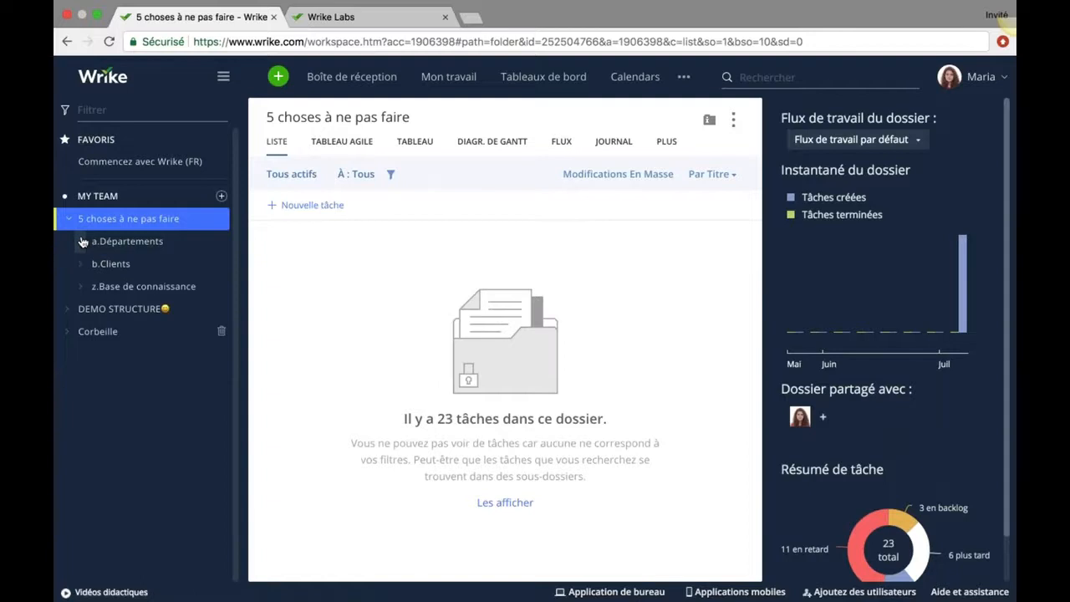
left_click(80, 264)
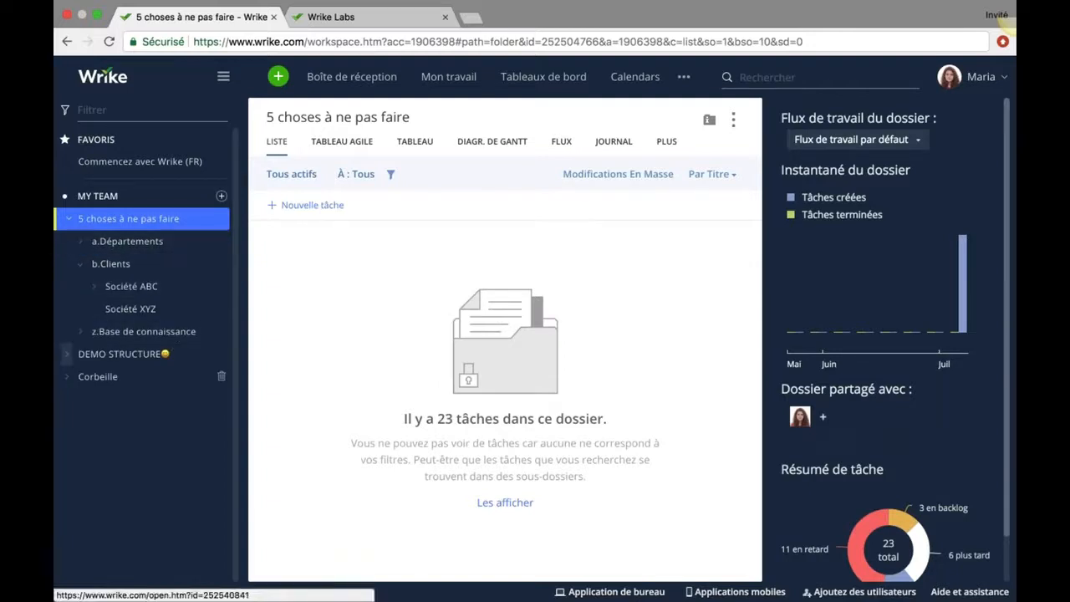
left_click(81, 264)
left_click(81, 287)
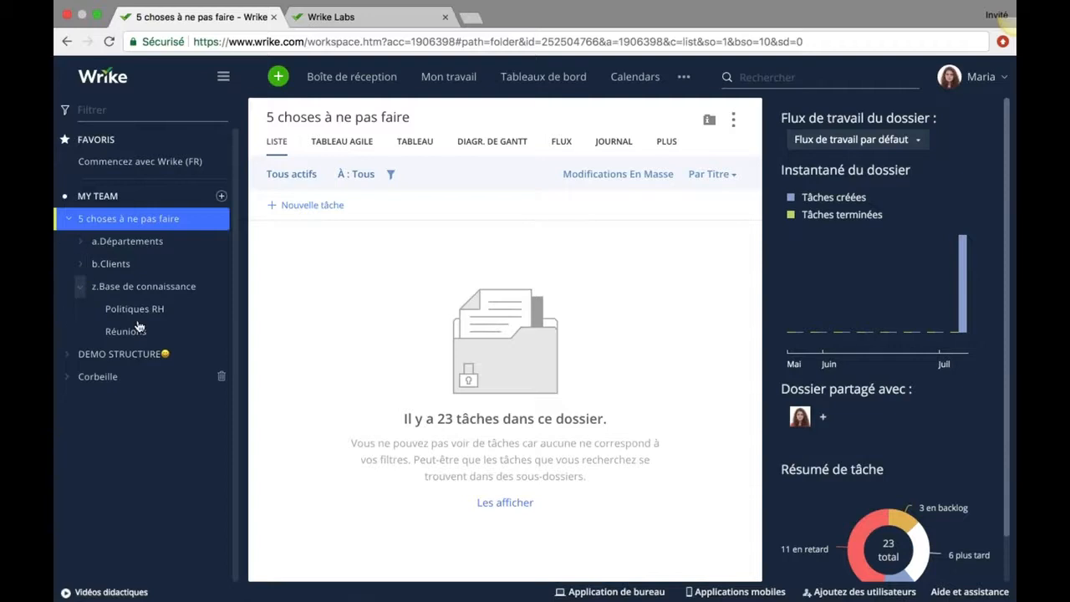
left_click(81, 287)
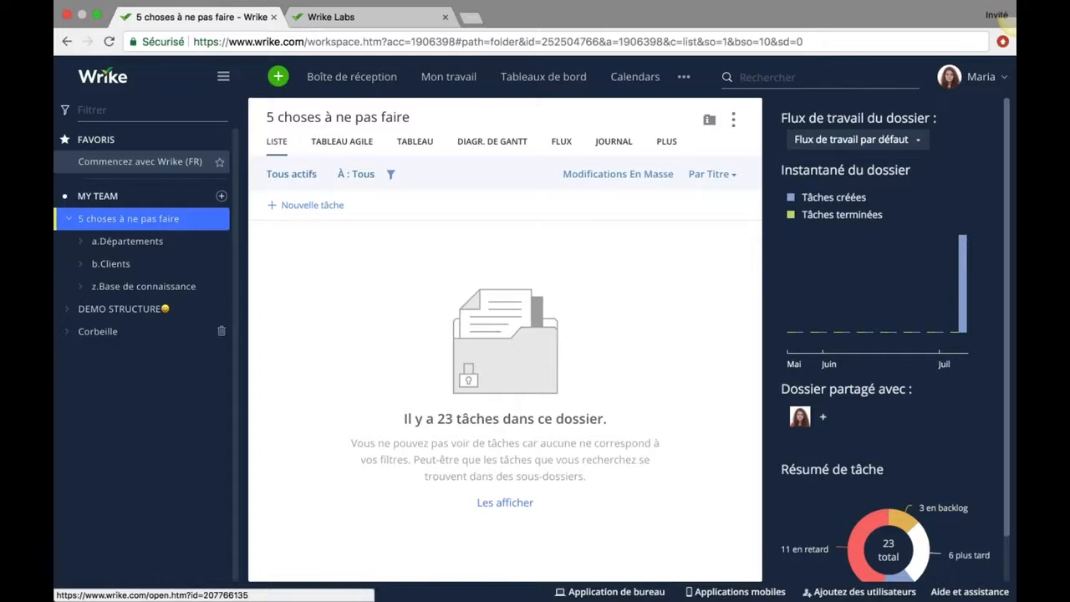
left_click(147, 164)
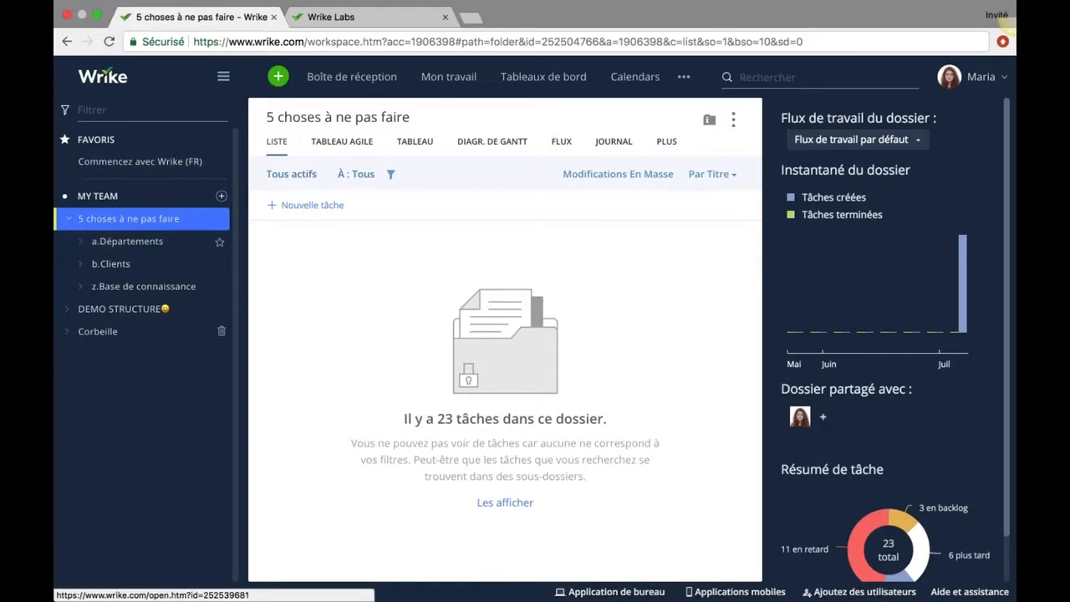
Star the blog-creation project under a.Départements > Marketing, then expand b.Clients and Société ABC.
left_click(79, 244)
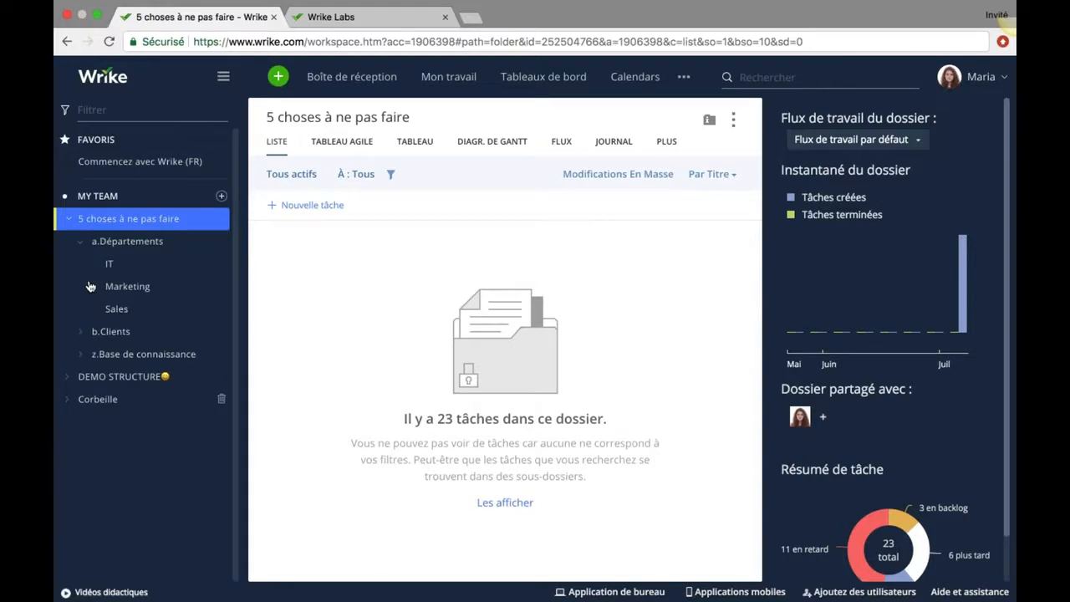
left_click(92, 286)
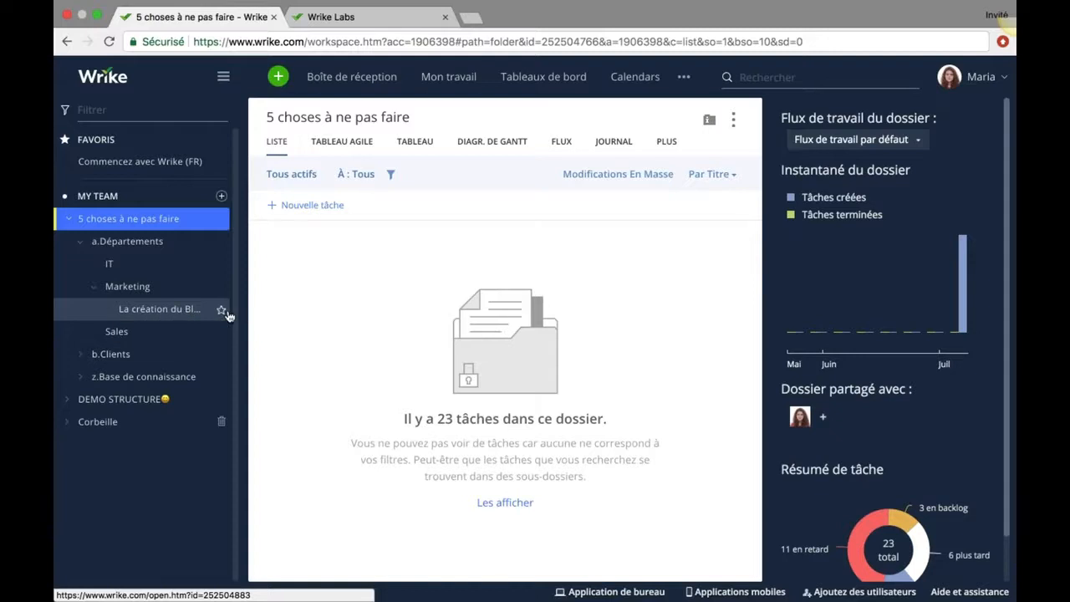
left_click(221, 310)
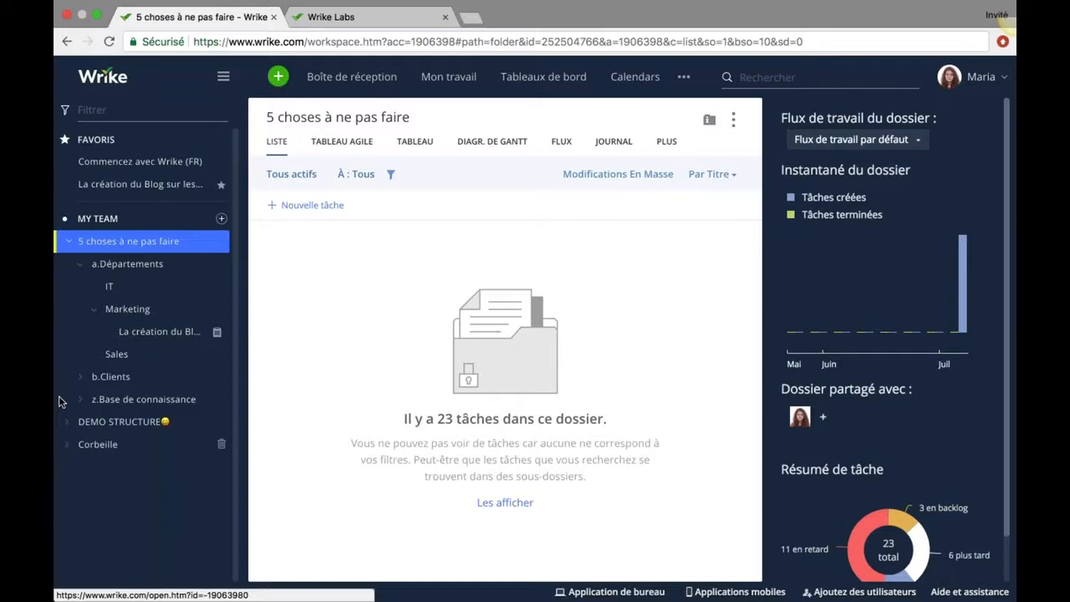
left_click(82, 377)
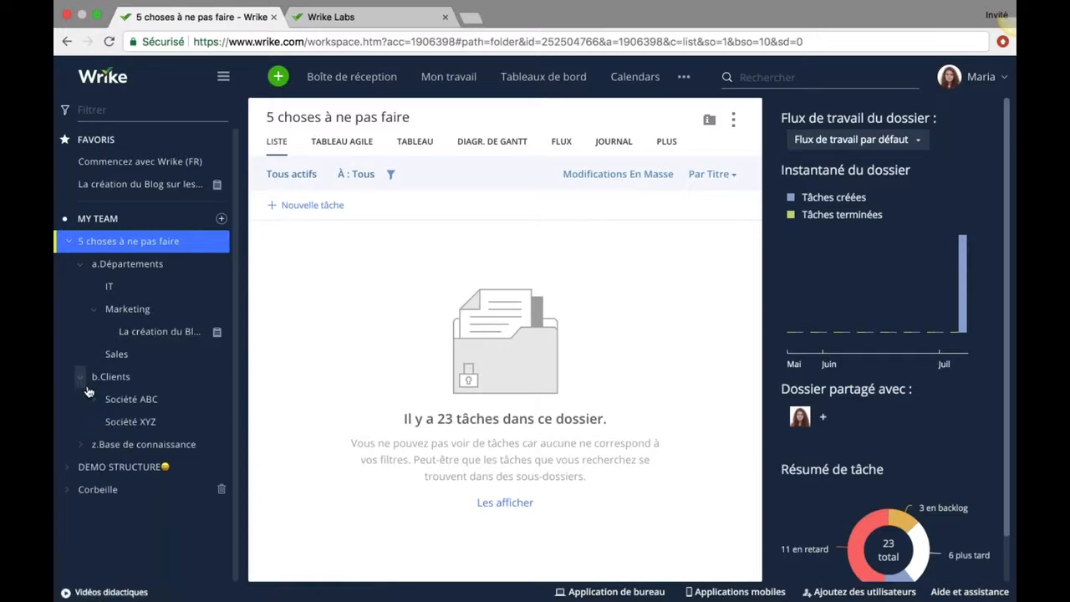
left_click(94, 402)
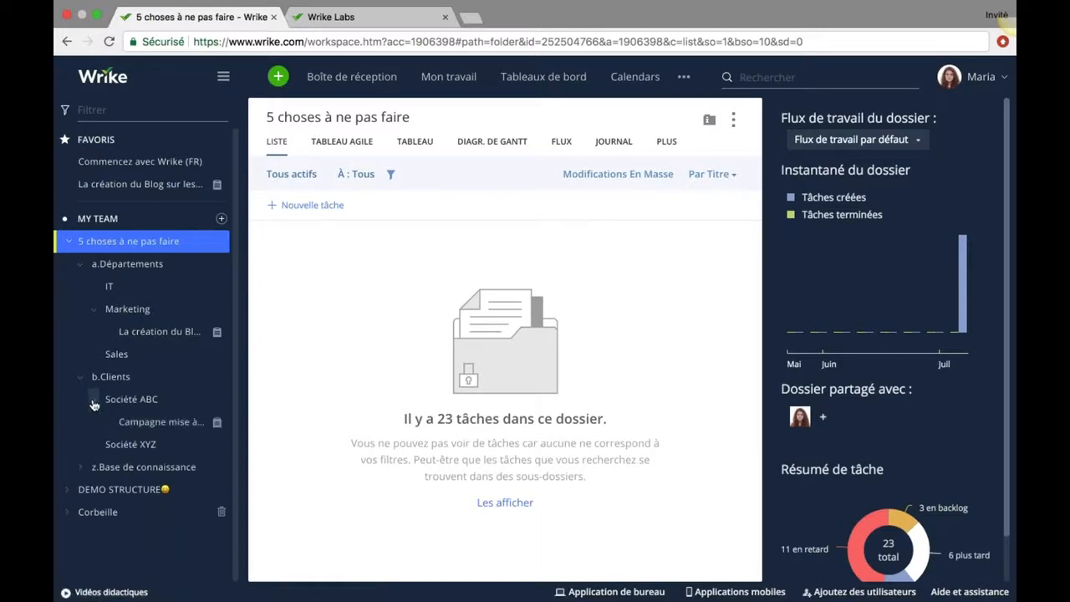
Add a.Départements/IT as a second location for Campagne mise à jour du produit, then open IT.
left_click(149, 426)
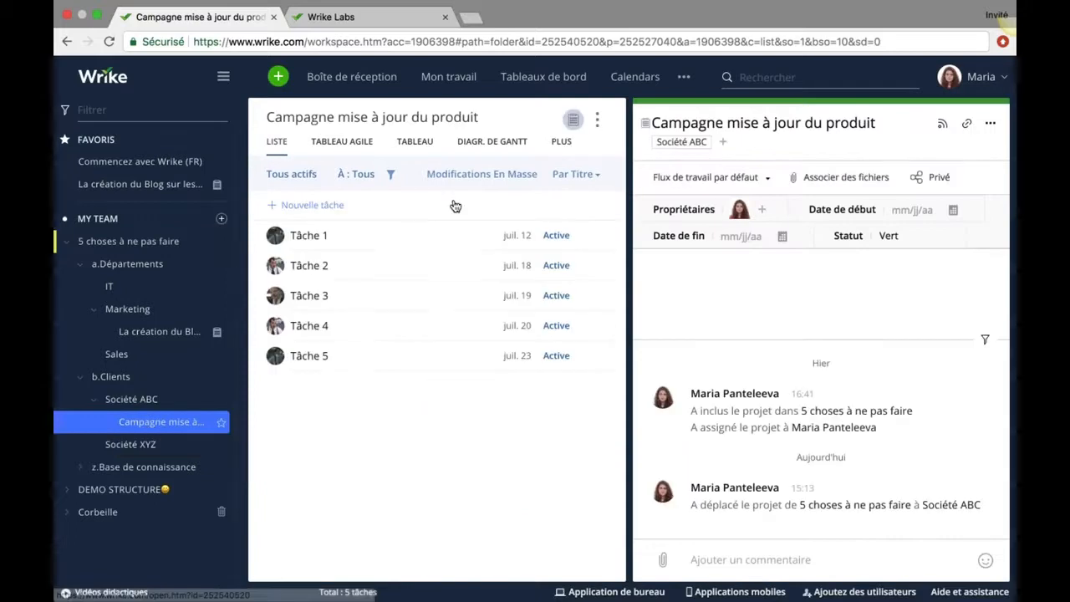
left_click(725, 147)
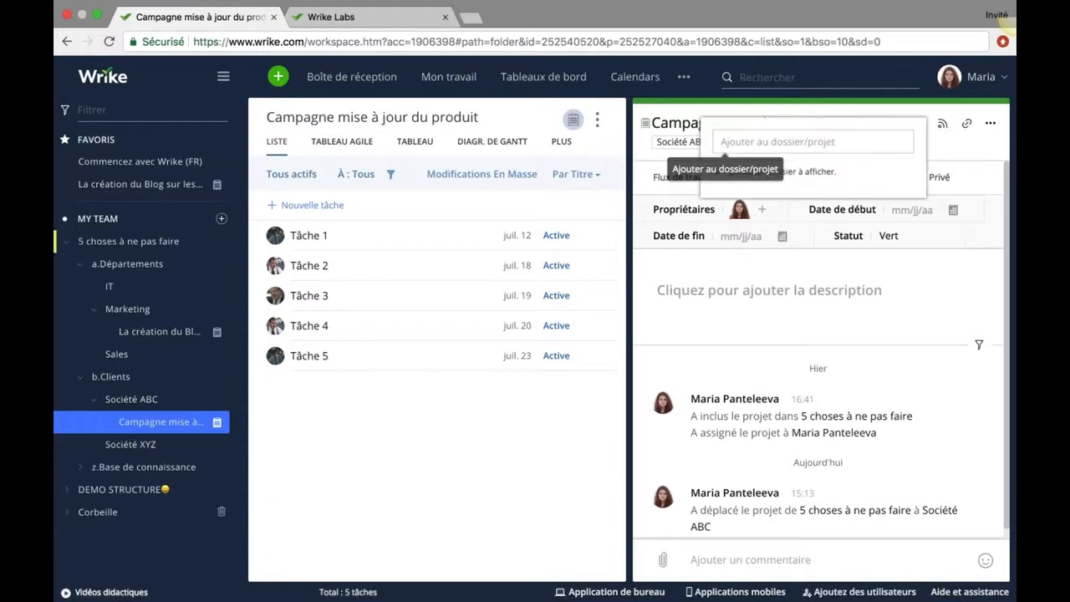
type("IT")
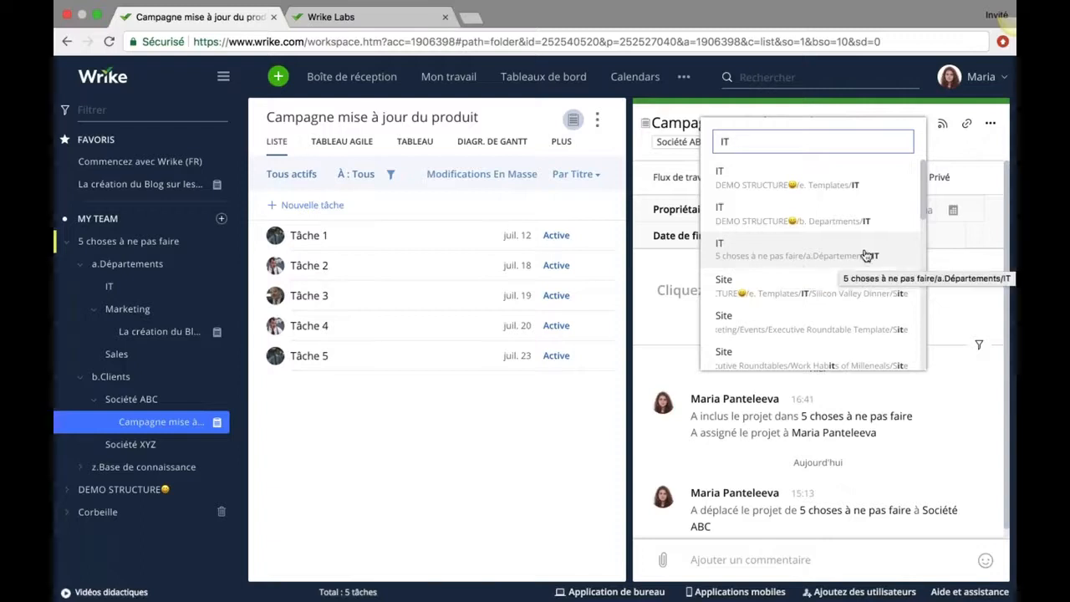
left_click(812, 256)
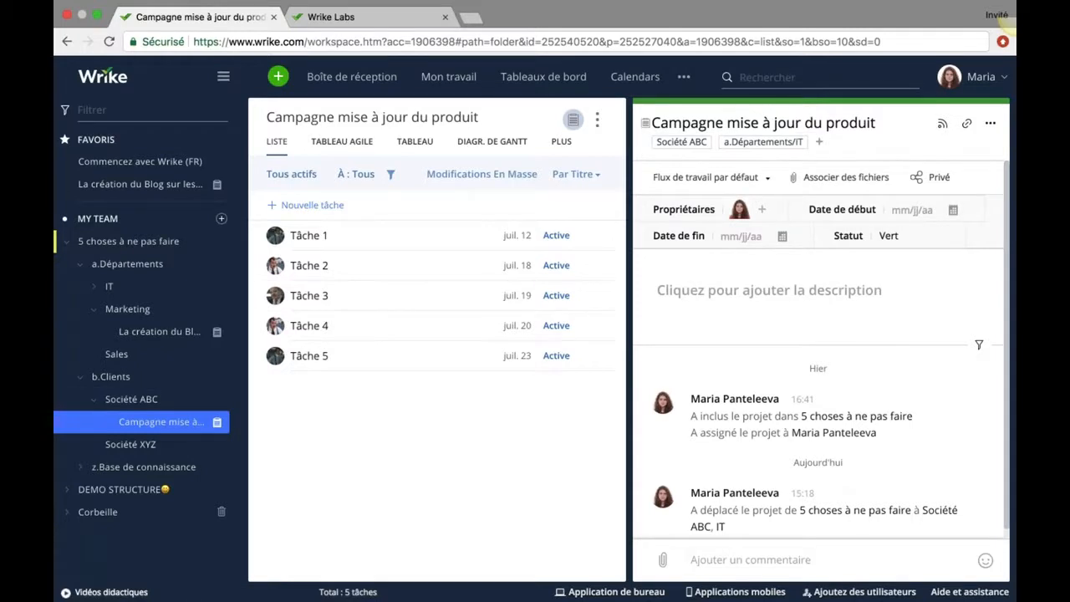
left_click(742, 149)
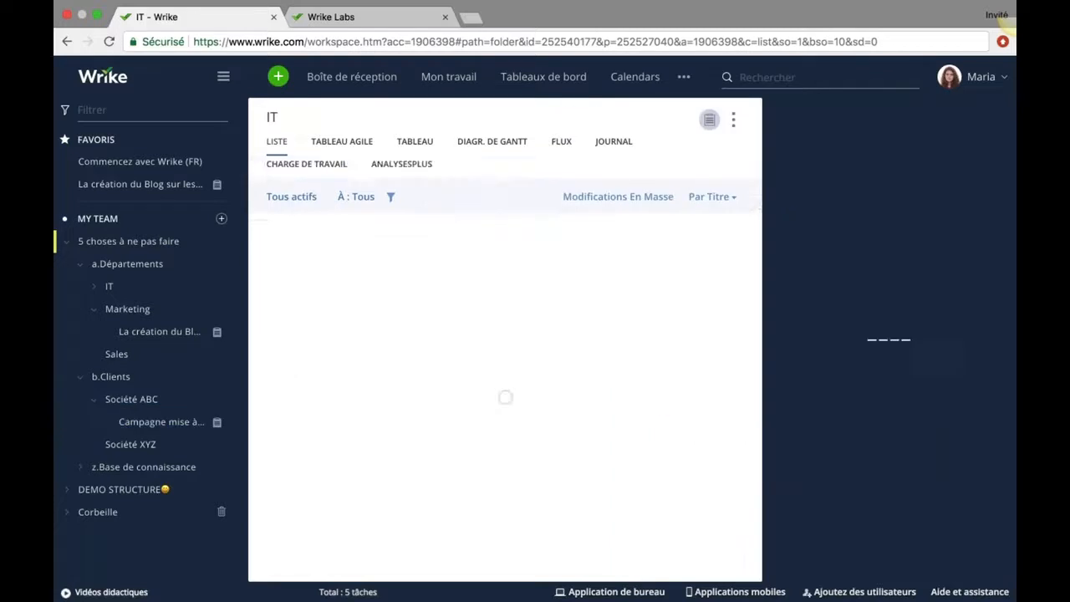
Open the product-update project from the IT folder and pick the Demande IT (BAD) request form.
left_click(94, 289)
left_click(136, 308)
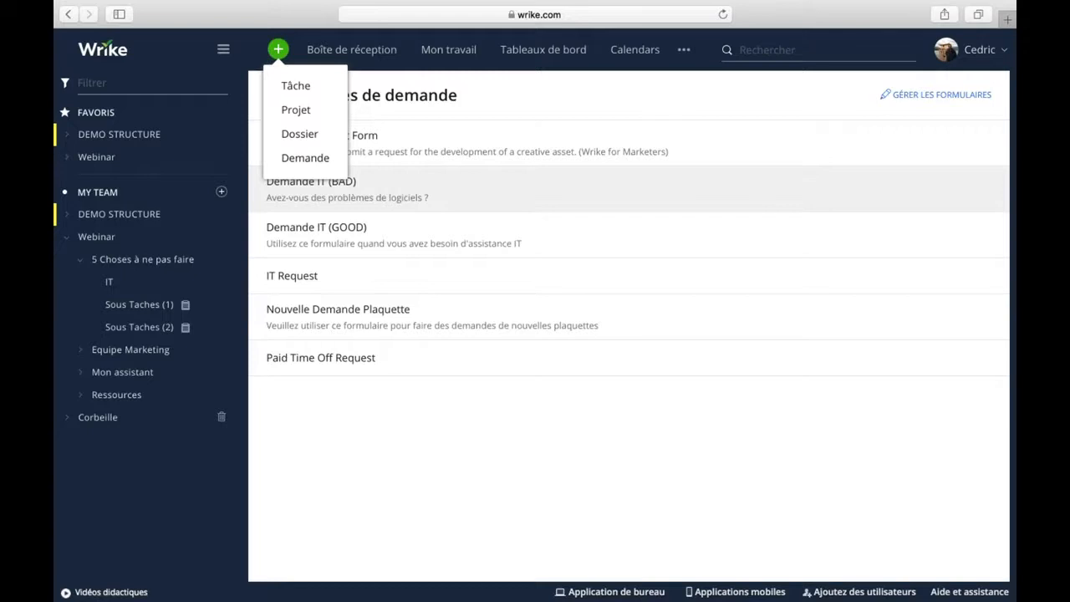
left_click(346, 192)
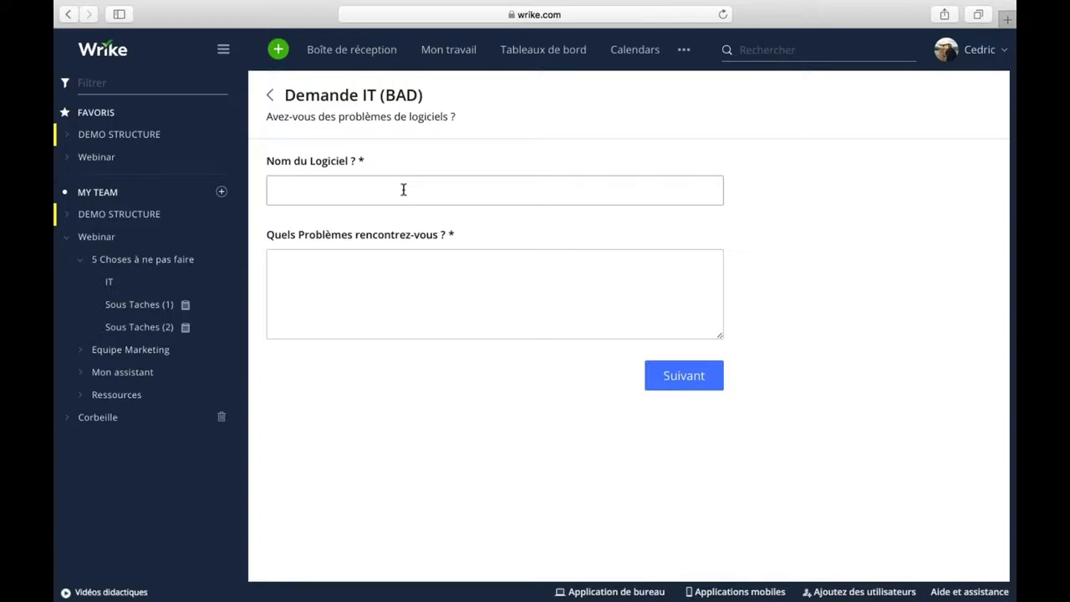
Answer 'non' for Nom du Logiciel and 'ma souris est cassee' for the problem, then continue.
left_click(323, 188)
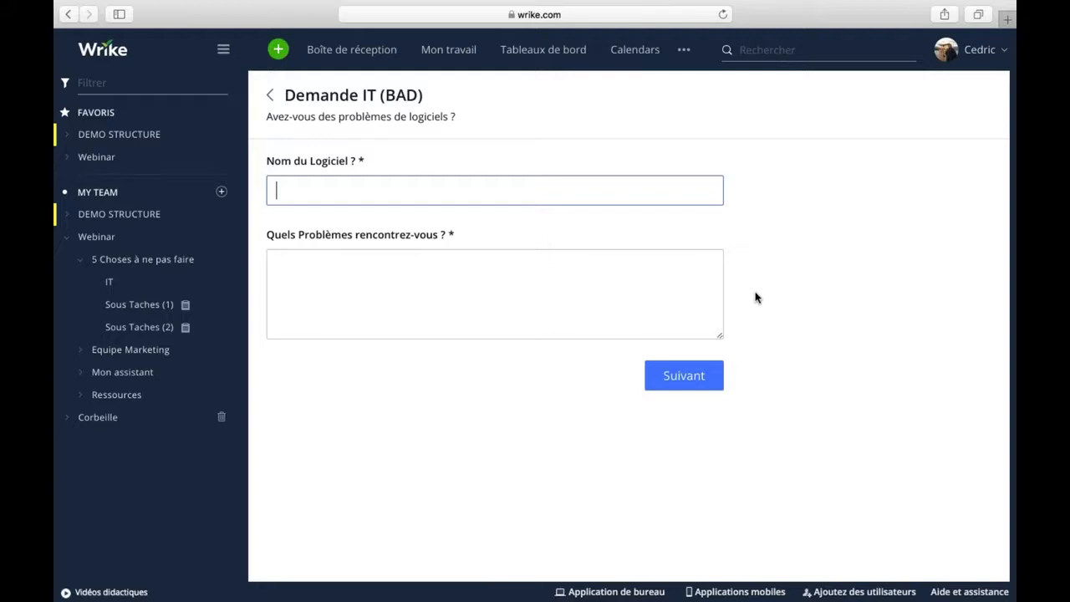
type("non")
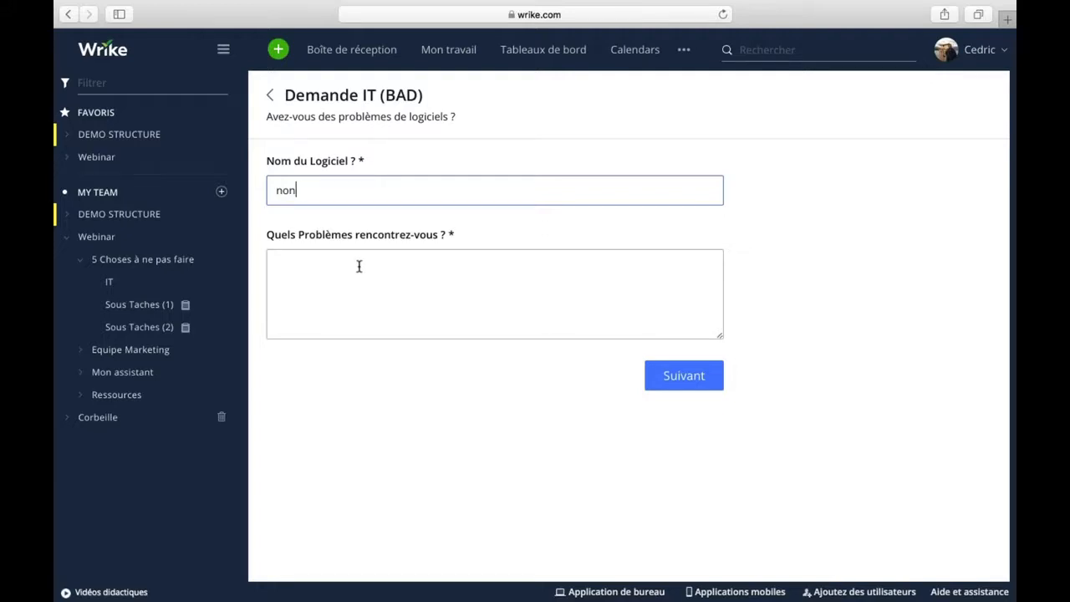
left_click(686, 313)
type("ma souris w")
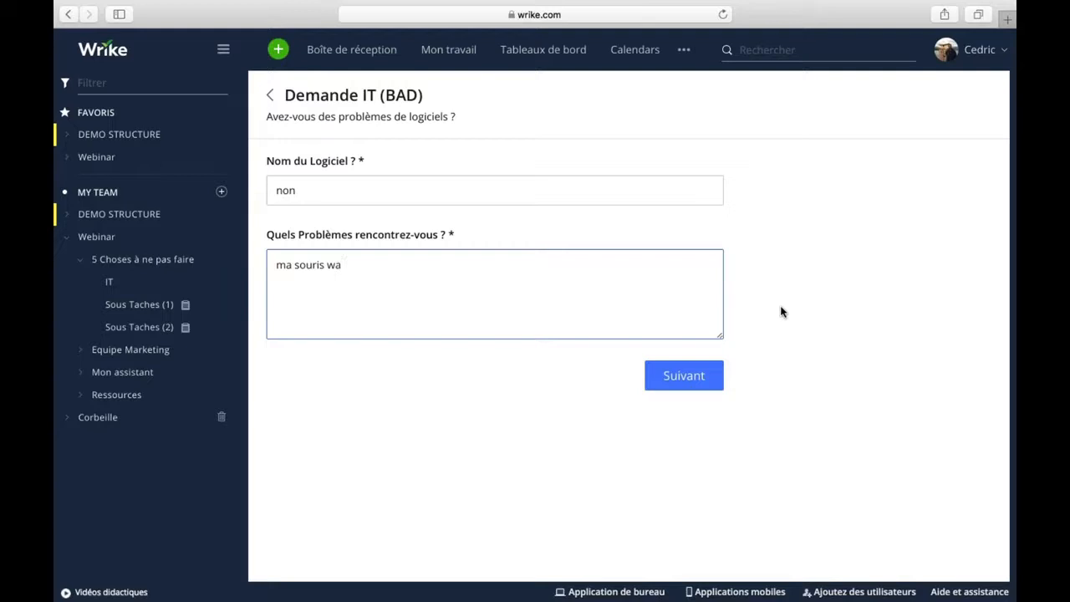
key("BackSpace")
type("est cassee")
left_click(684, 375)
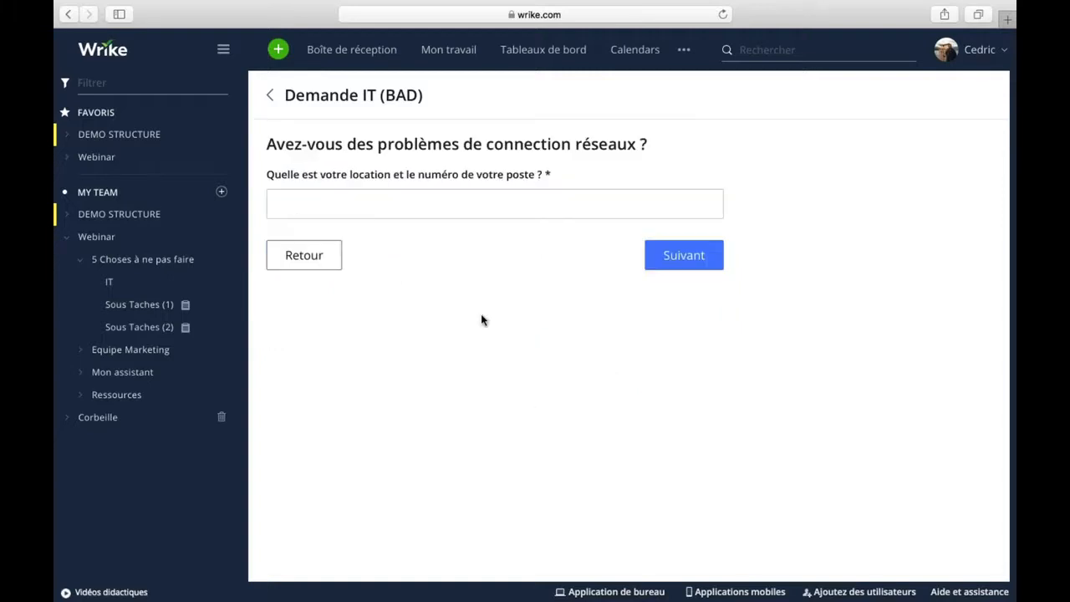
Enter 'na' for the location and desk number question.
left_click(361, 200)
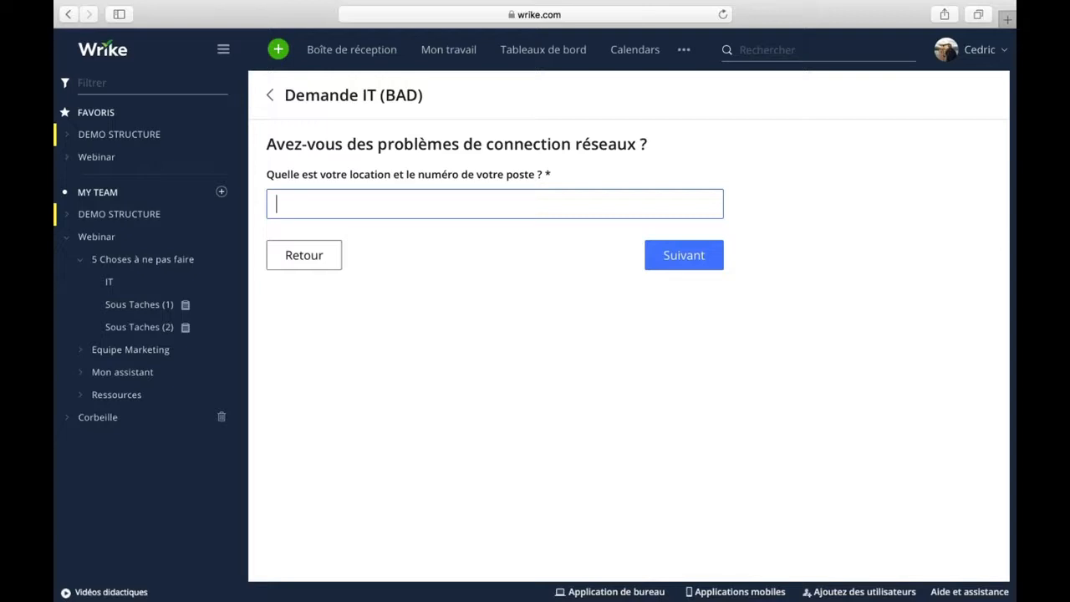
type("na")
left_click(688, 254)
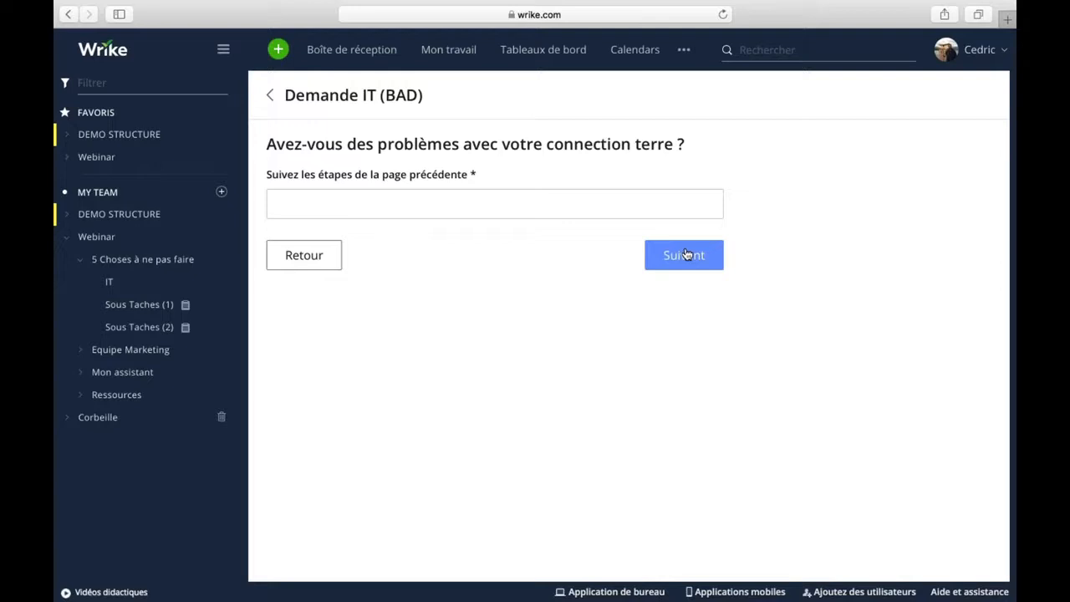
Answer 'non' to the ground-connection question and move on to the hardware page.
left_click(380, 196)
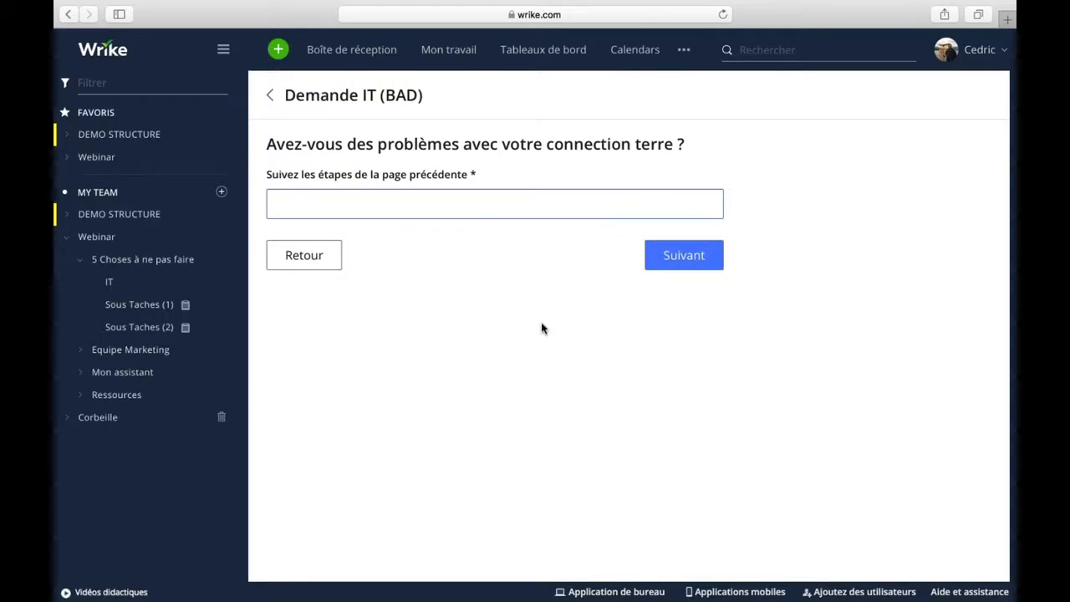
type("non")
left_click(683, 261)
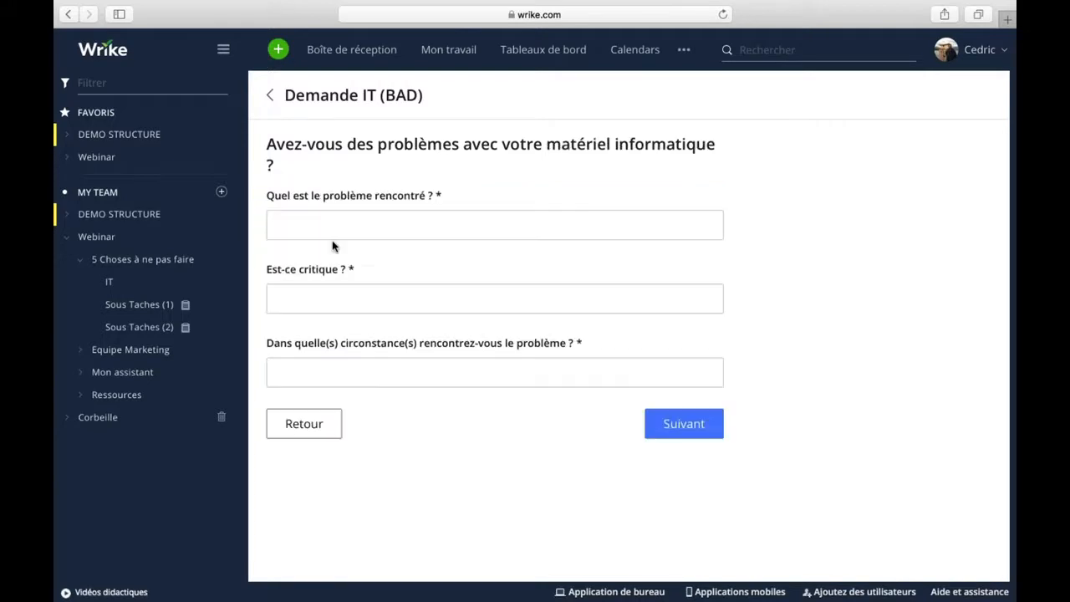
left_click(307, 225)
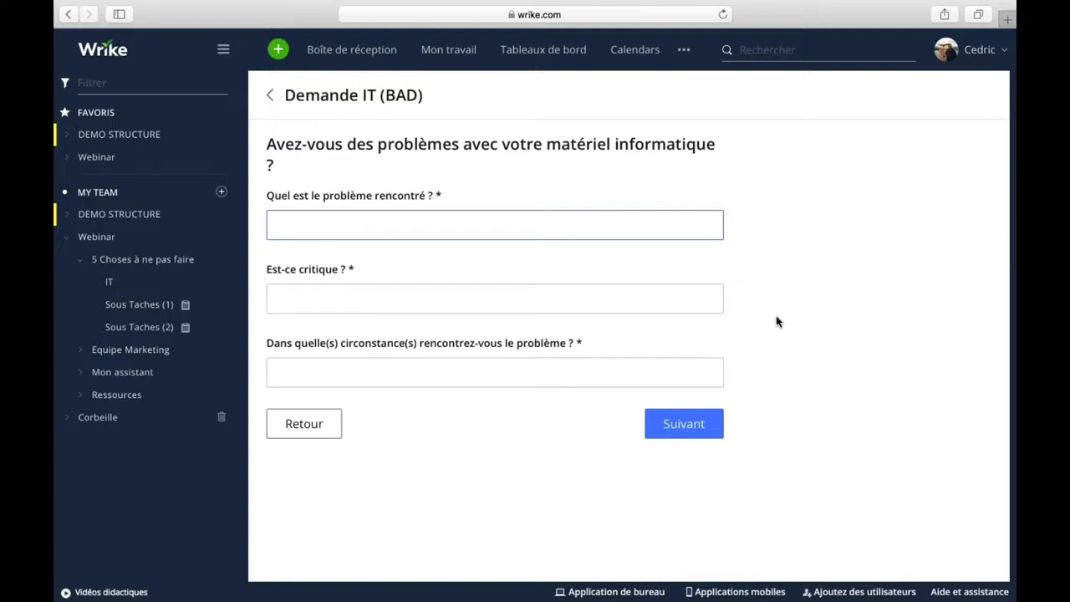
Enter 'ma souris est cassee', critical 'oui', and circumstances 'quand j'utilise ma souris', then continue.
type("ma souris est cassee")
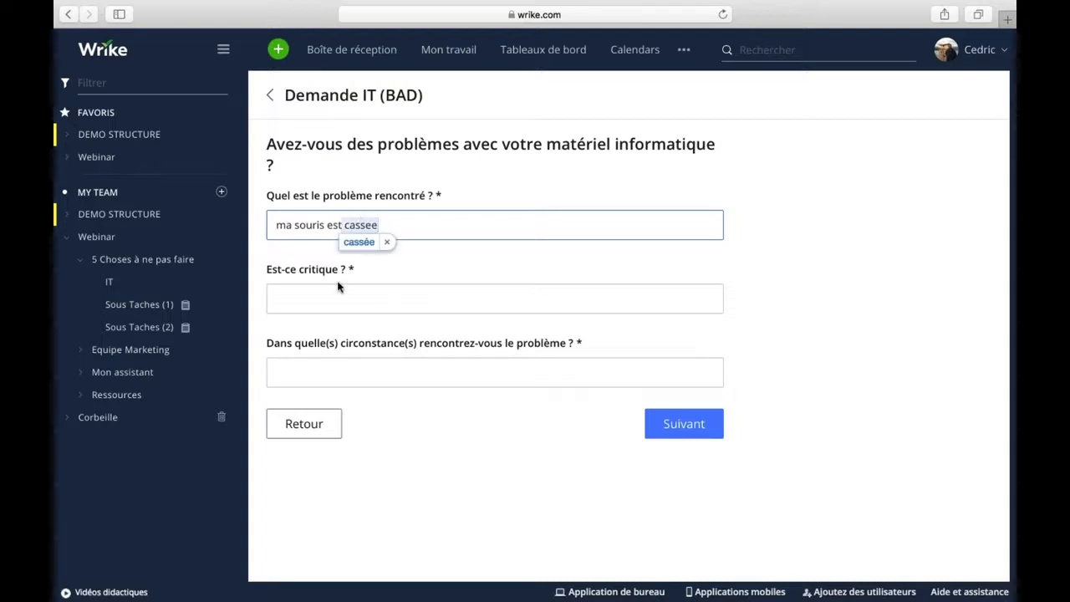
left_click(326, 300)
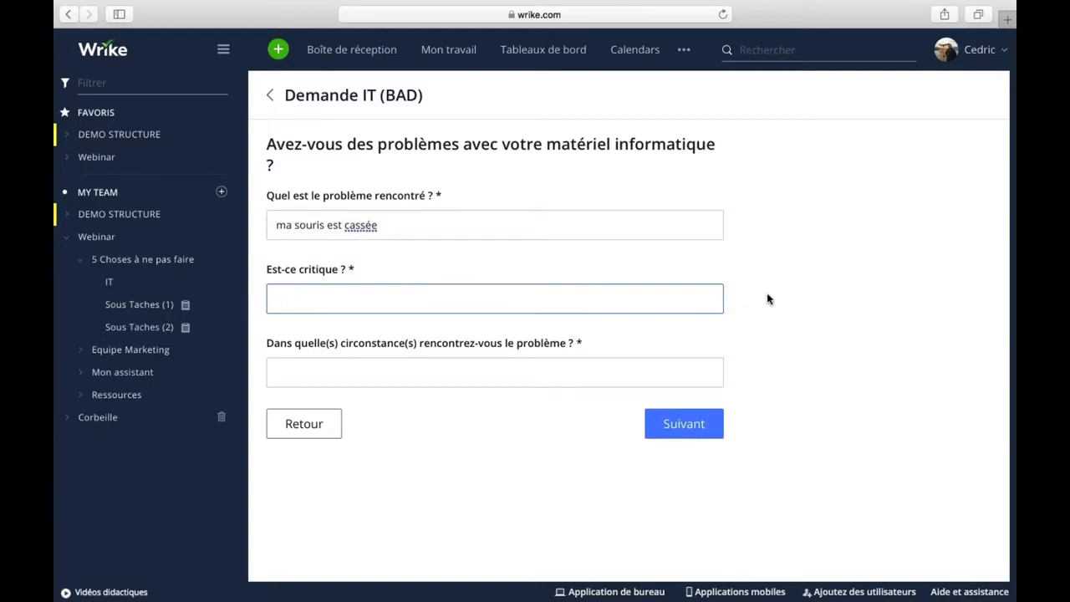
type("oui")
left_click(317, 370)
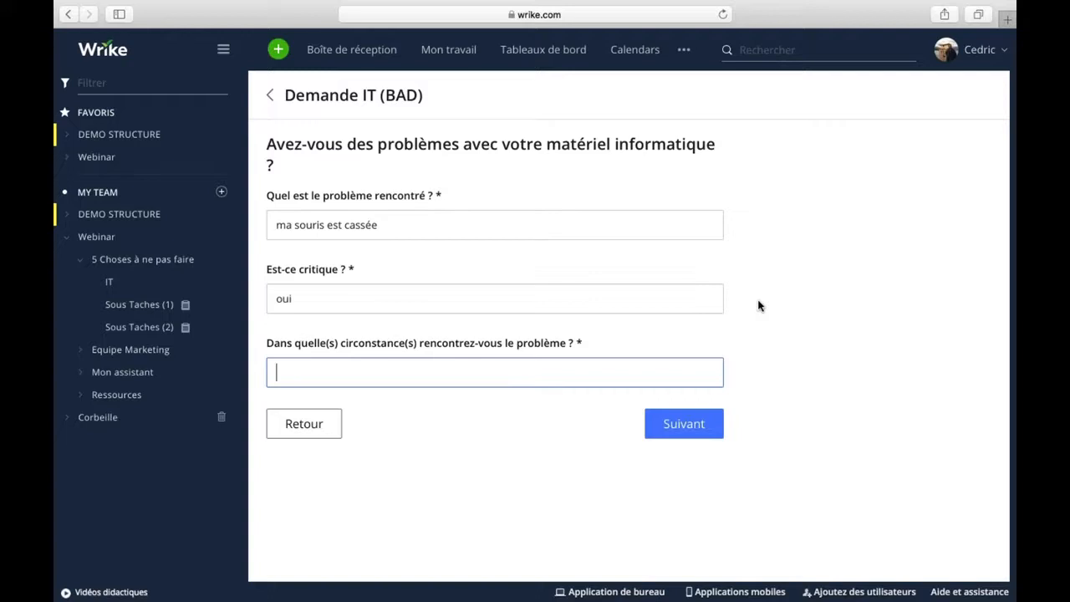
type("quand j'utilise ma souris")
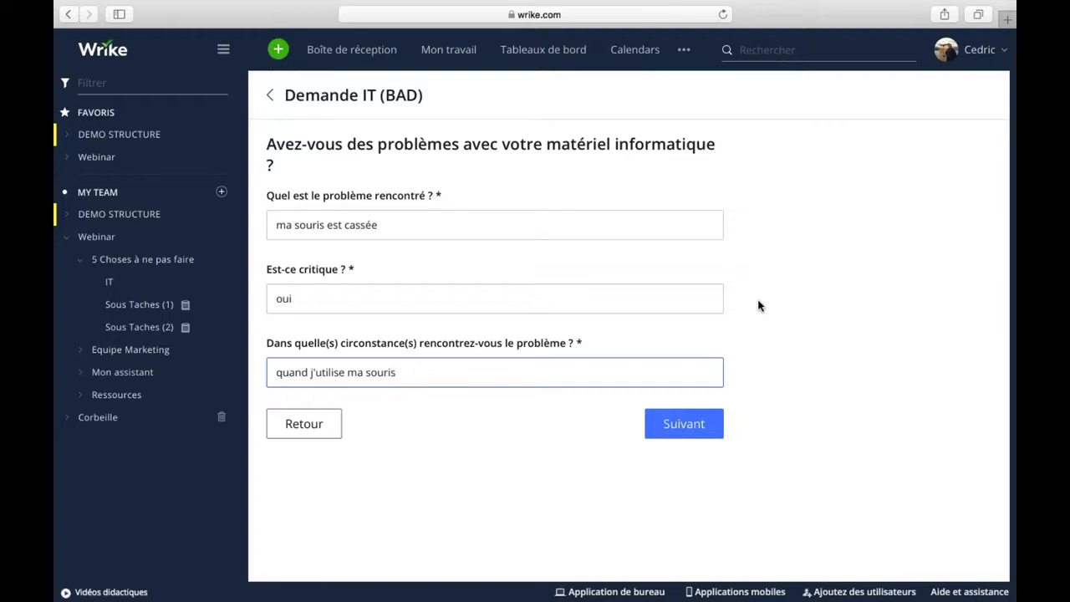
left_click(684, 424)
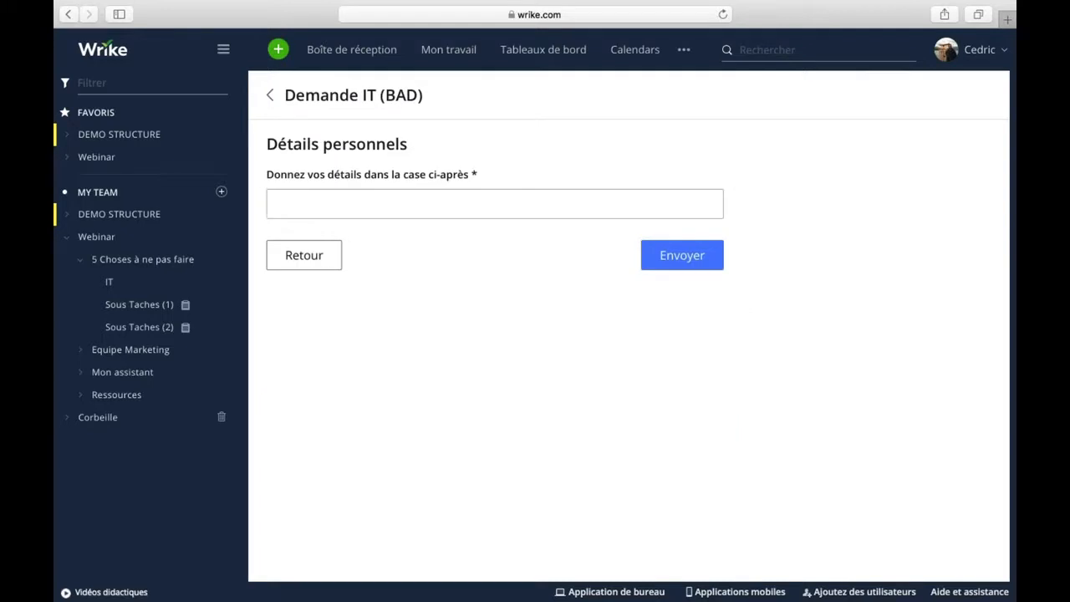
Enter the requester's first name in the personal details field and submit the request.
left_click(300, 203)
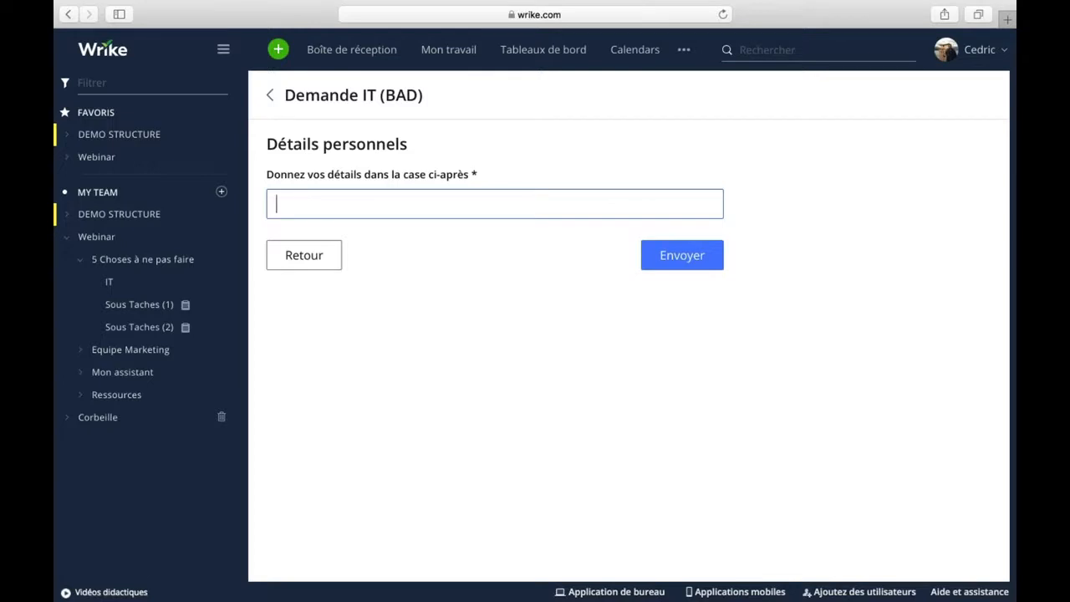
type("cedric")
left_click(683, 256)
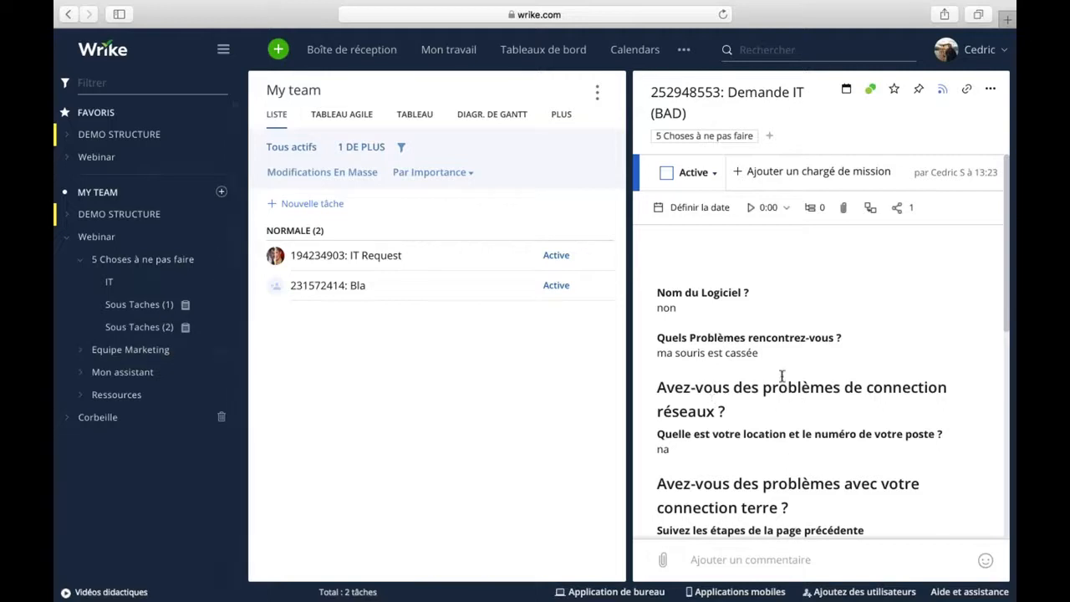
Scroll through task 252948553's details to review the recorded form answers.
scroll(771, 400, "down", 1)
scroll(771, 400, "down", 5)
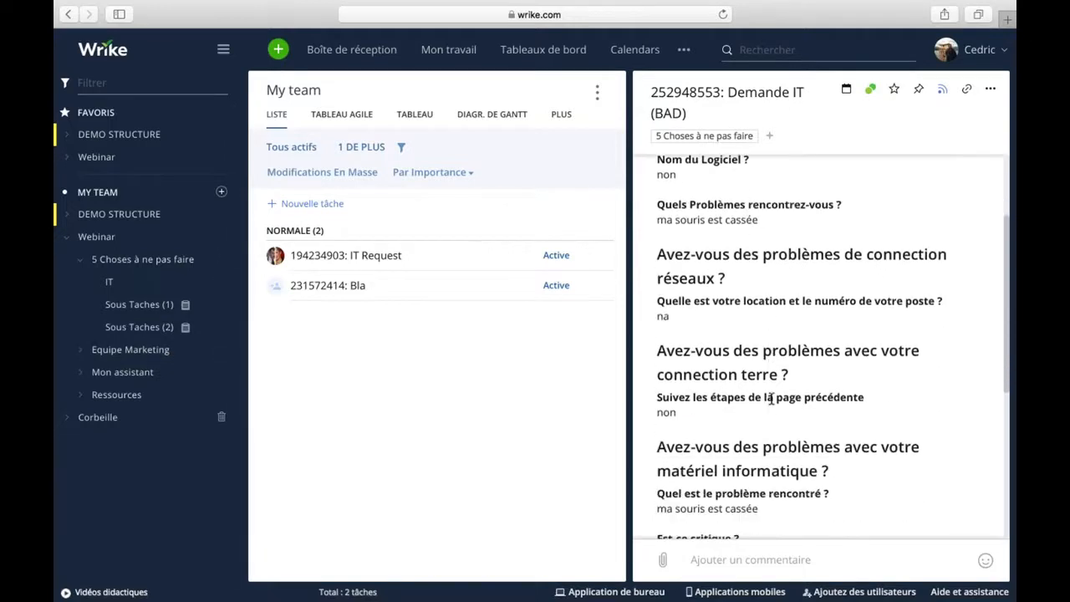
scroll(771, 399, "down", 5)
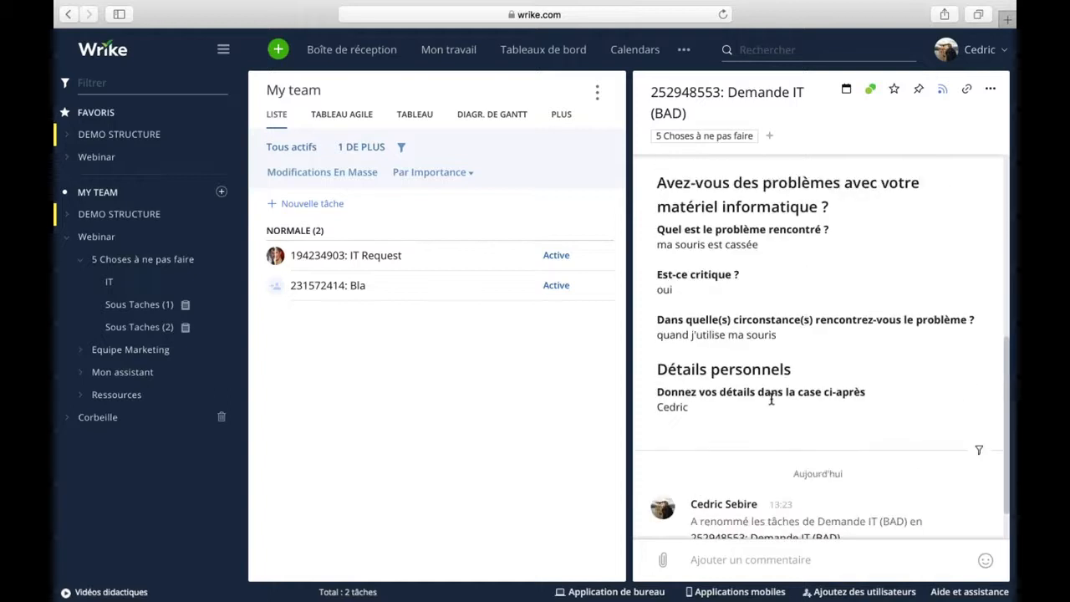
scroll(814, 360, "up", 2)
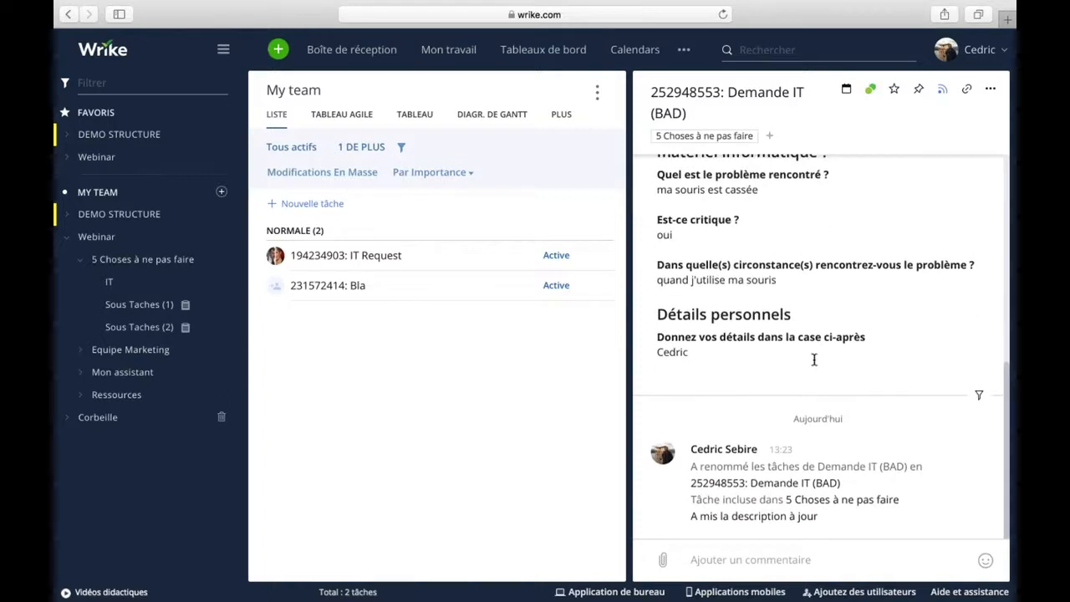
scroll(813, 359, "up", 5)
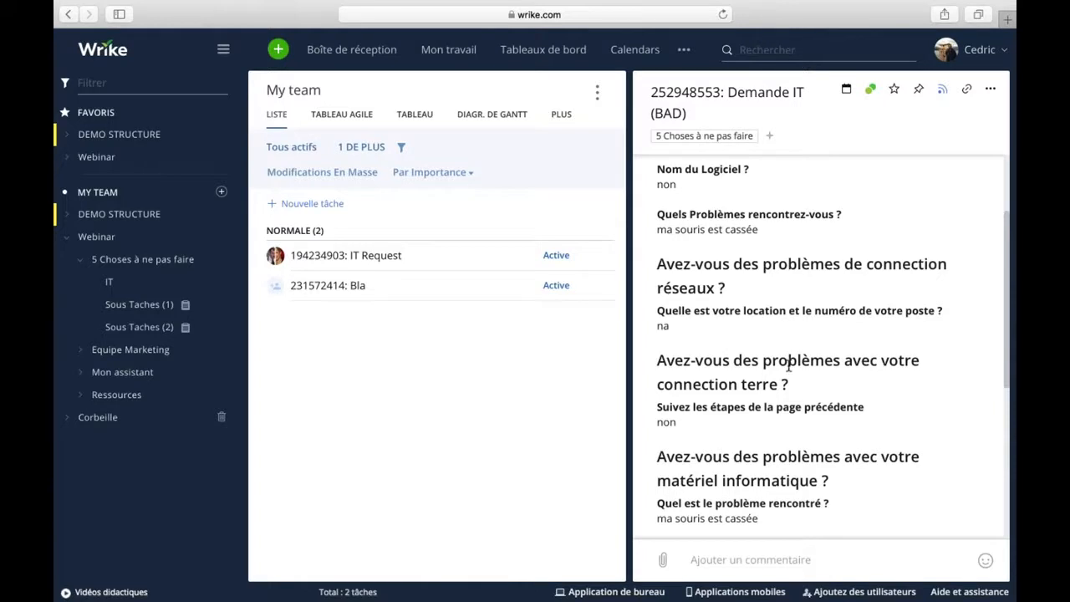
scroll(779, 366, "down", 4)
scroll(788, 366, "up", 5)
scroll(788, 365, "up", 2)
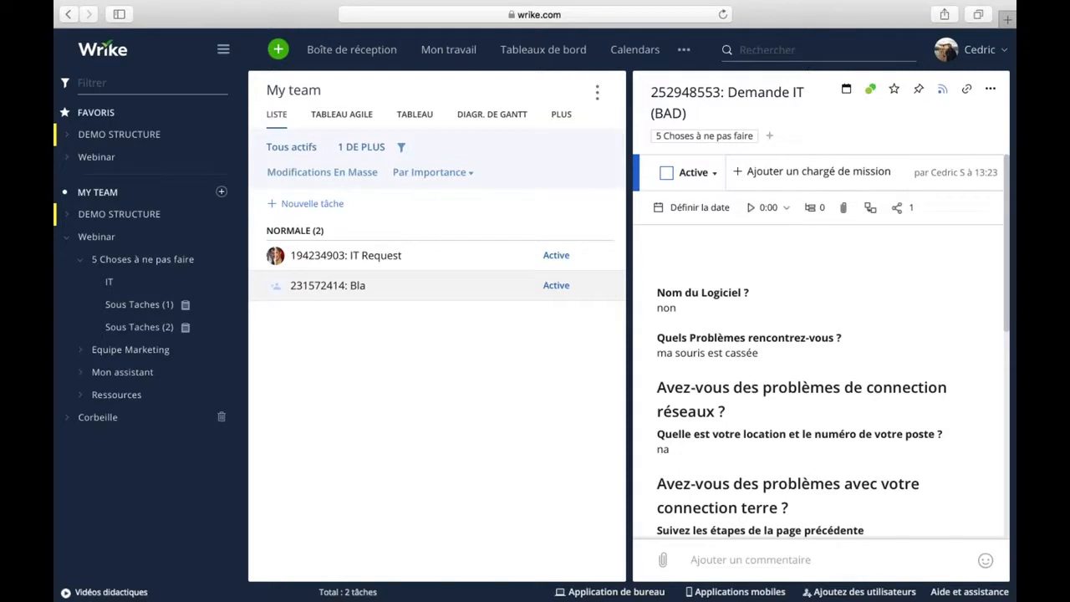
Start a new request from the + menu using the Demande IT (GOOD) form.
left_click(278, 49)
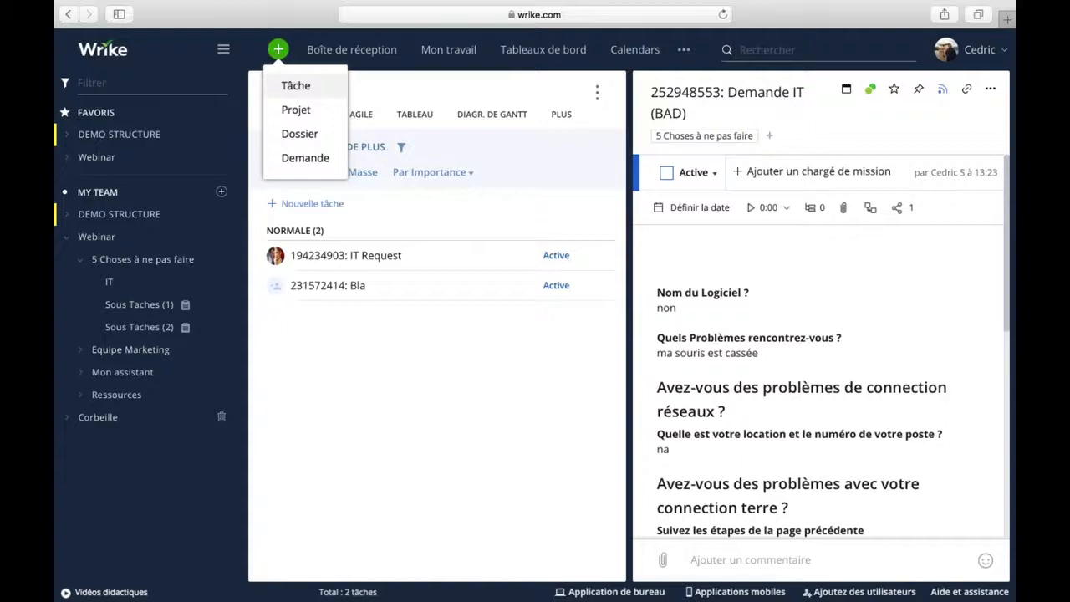
left_click(303, 158)
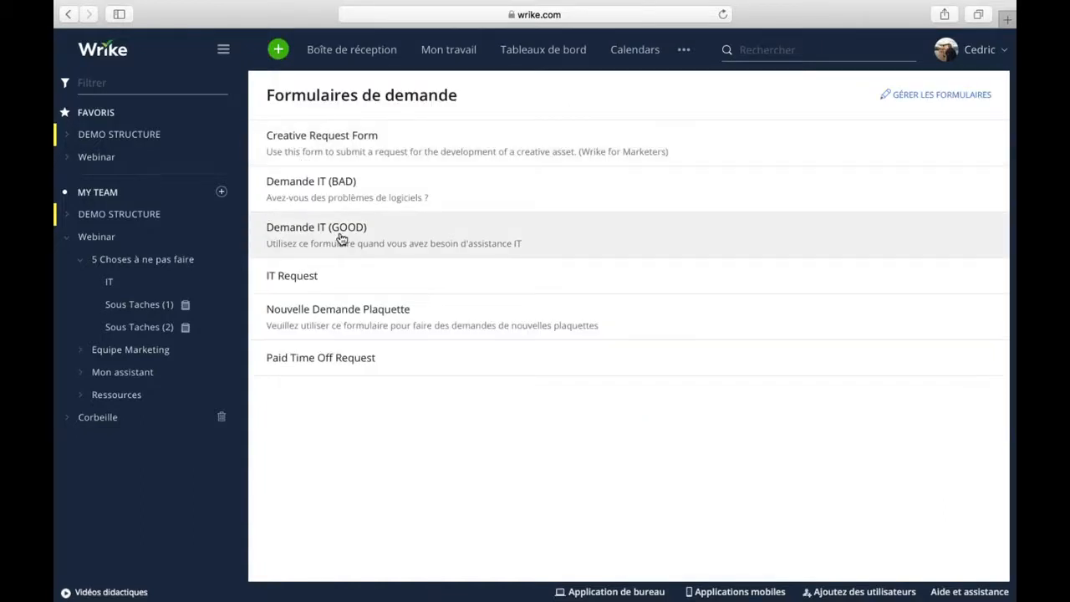
left_click(329, 233)
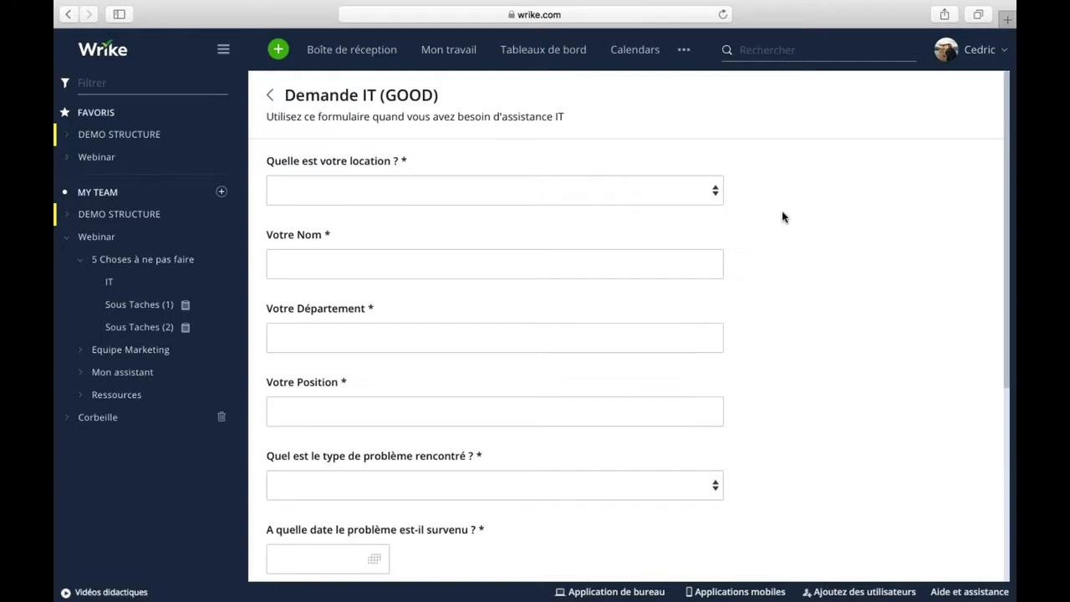
Choose Dublin as the location on the Demande IT (GOOD) form.
scroll(794, 411, "down", 5)
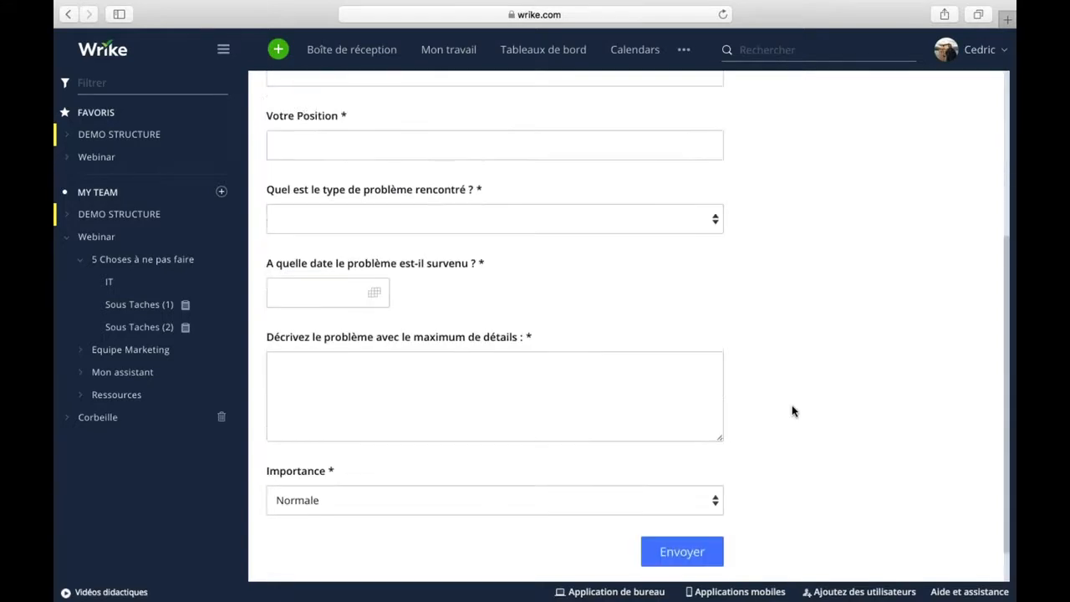
scroll(794, 411, "up", 5)
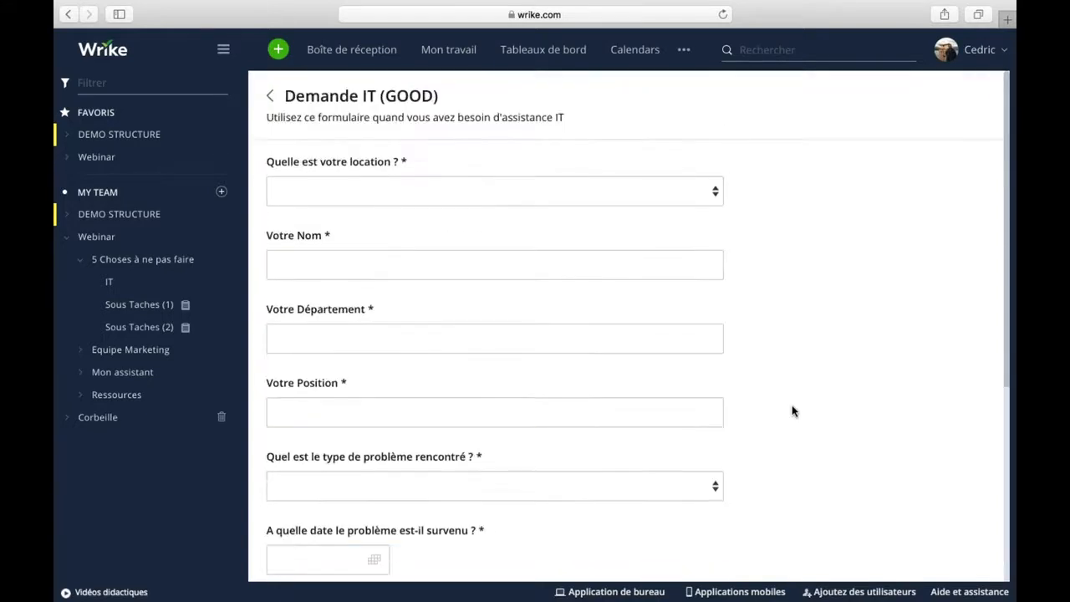
left_click(441, 193)
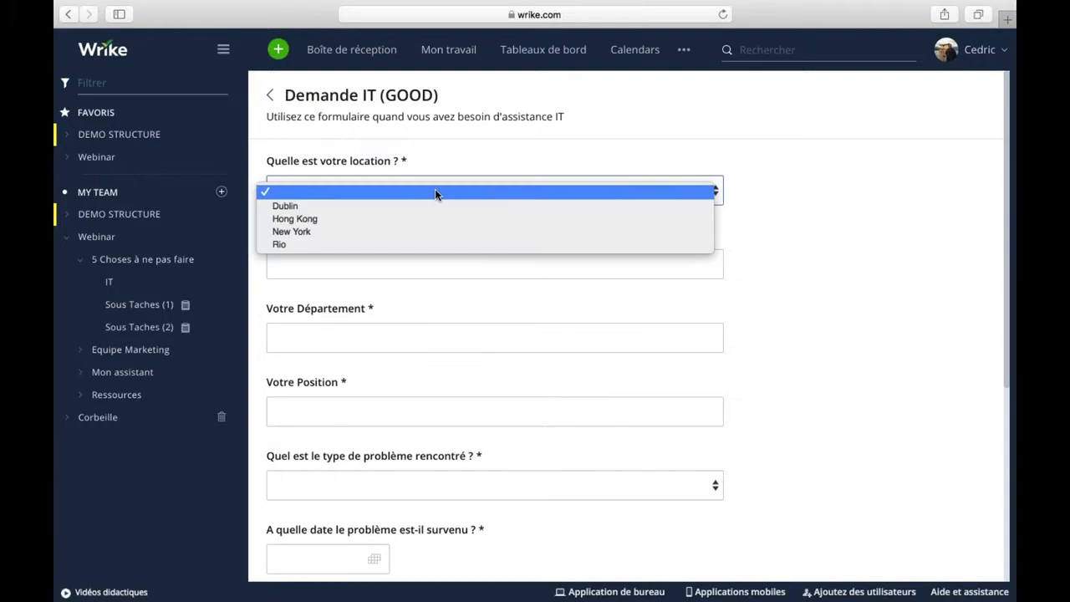
left_click(284, 207)
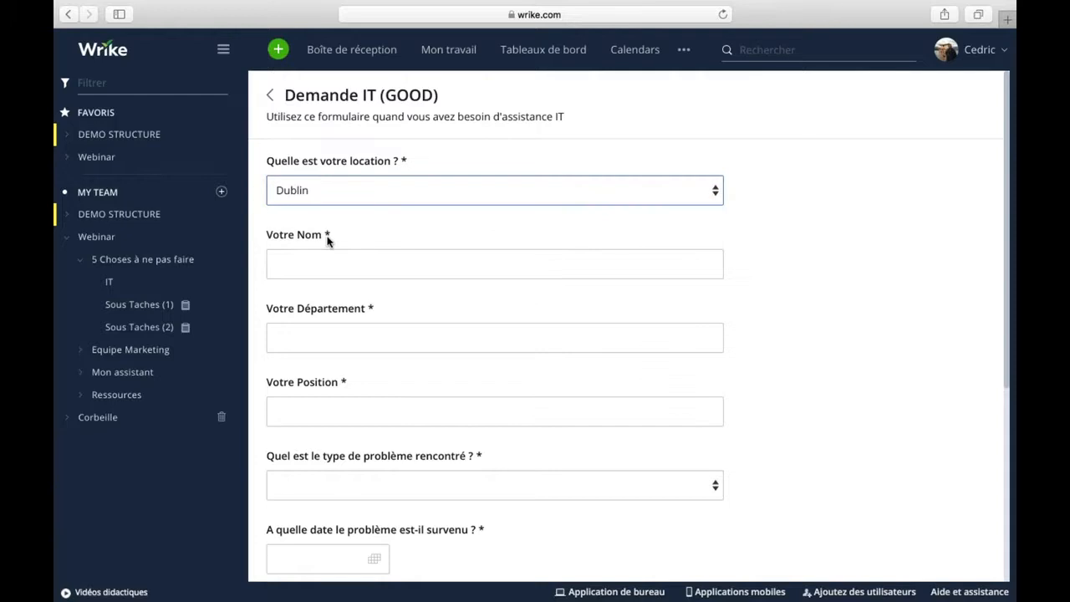
Enter the requester's full name, and CSM for both department and position.
left_click(315, 259)
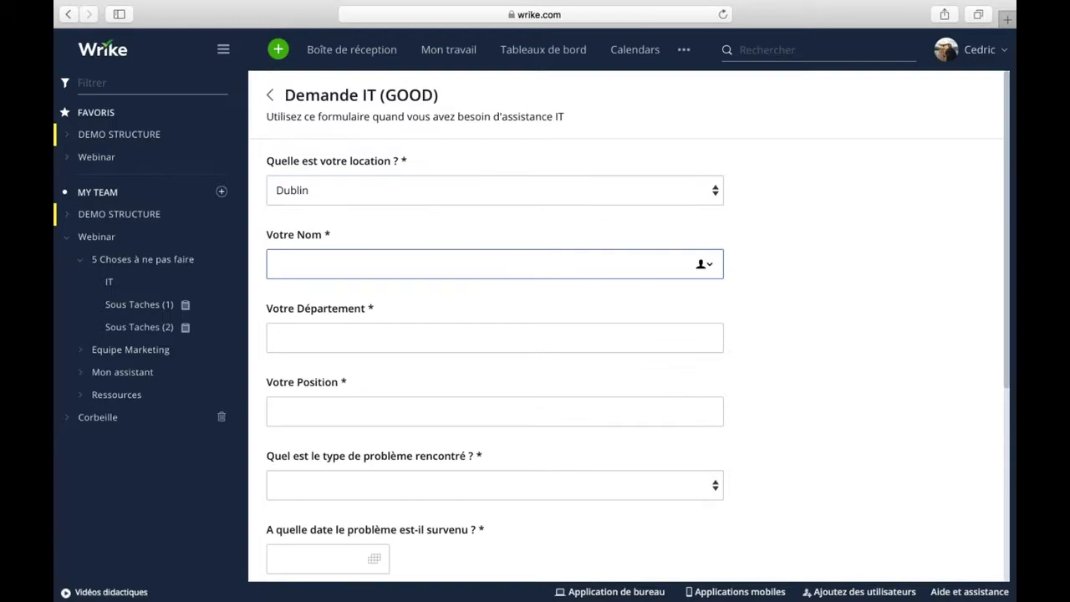
left_click(320, 339)
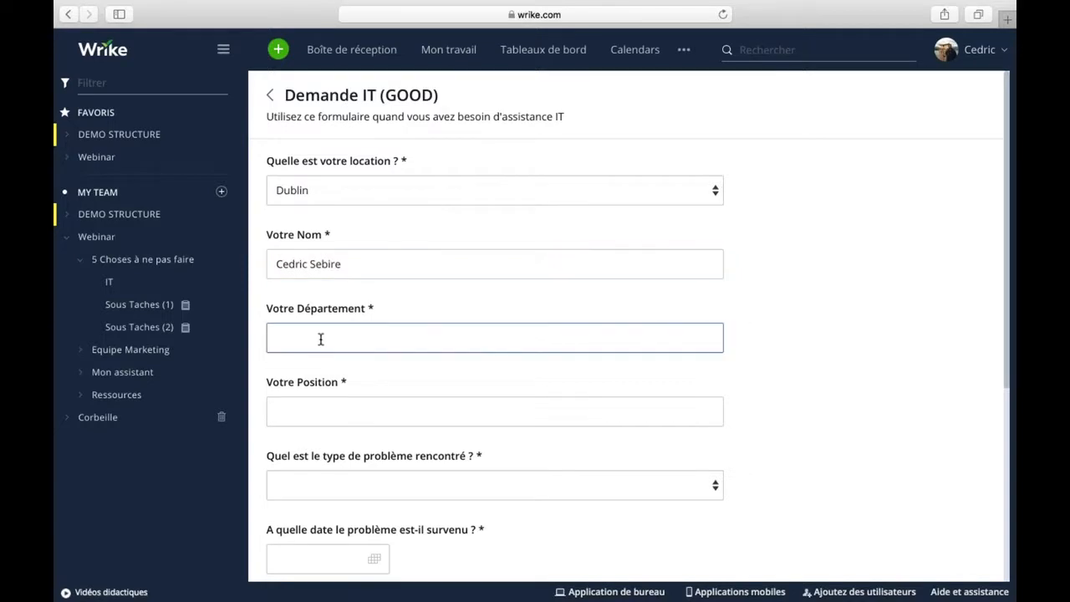
type("CSM")
left_click(292, 414)
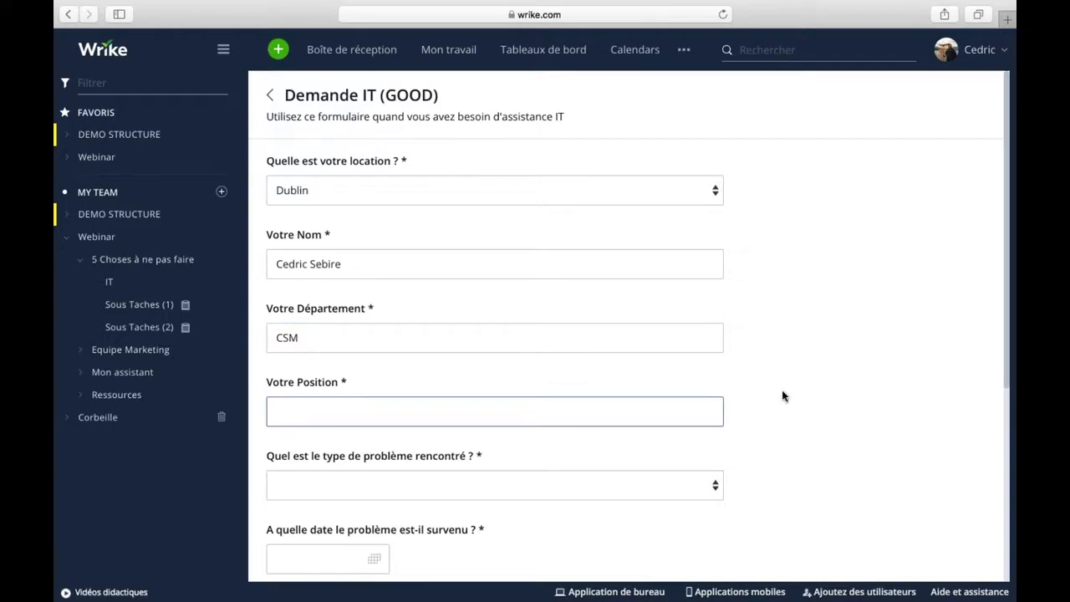
type("CSM")
scroll(757, 347, "down", 3)
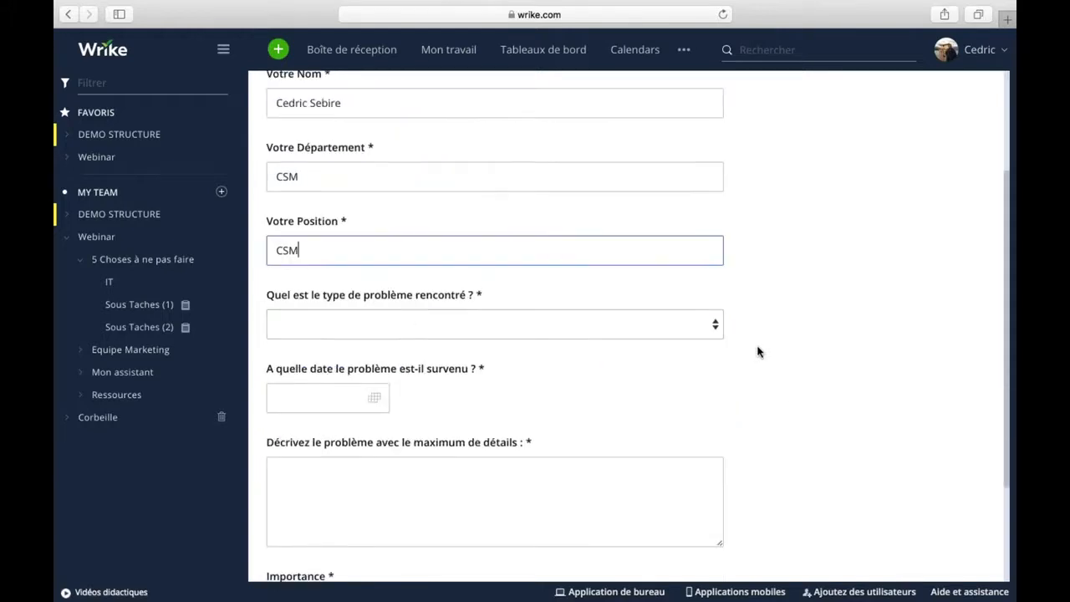
Set the problem type to Matériel and the problem date to 10 July 2018.
left_click(407, 323)
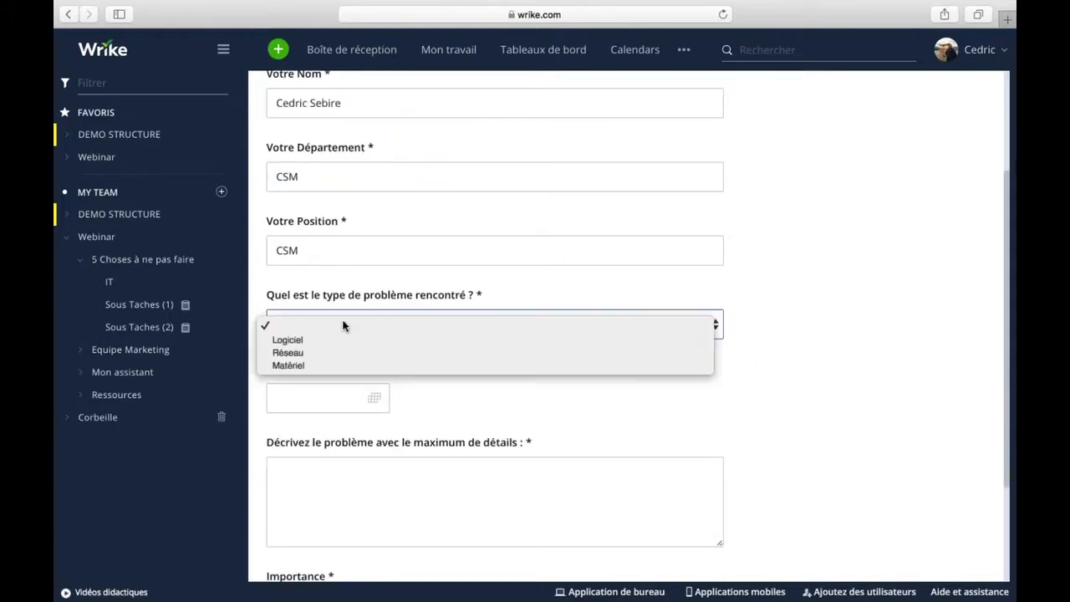
left_click(287, 365)
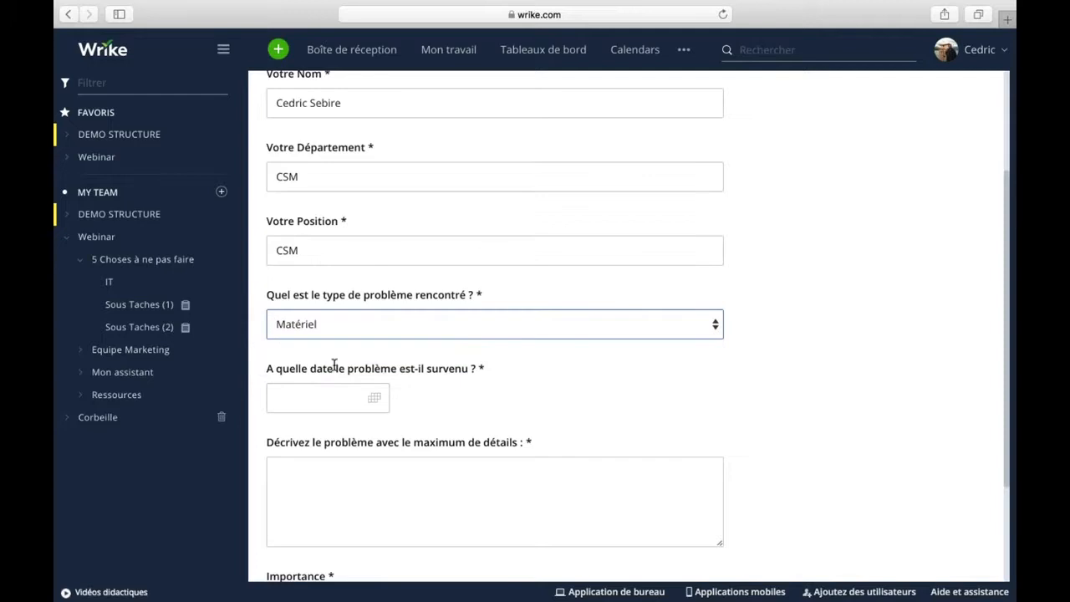
left_click(372, 401)
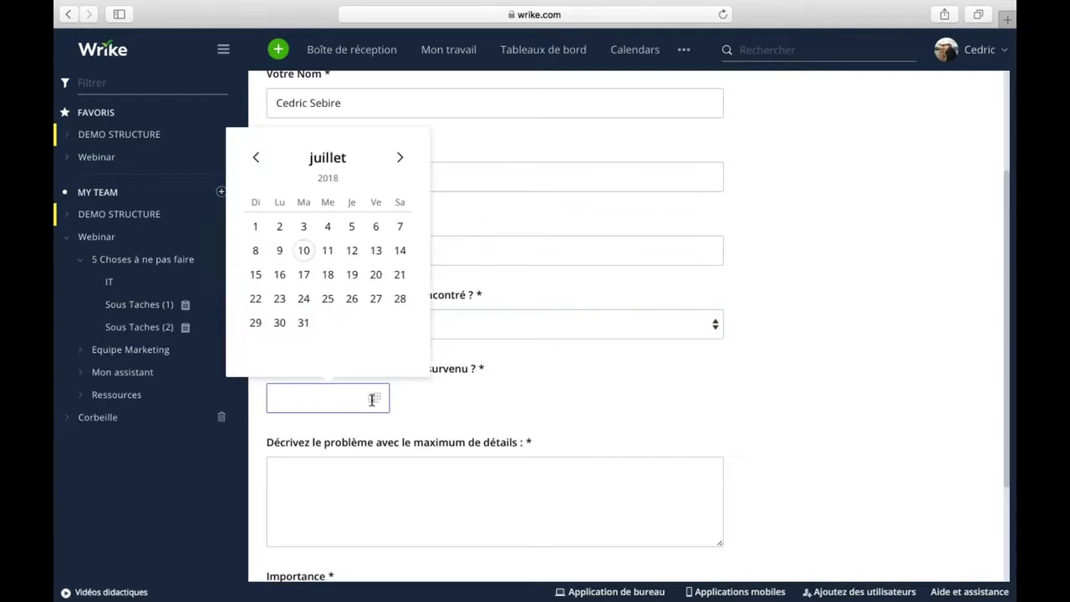
left_click(304, 250)
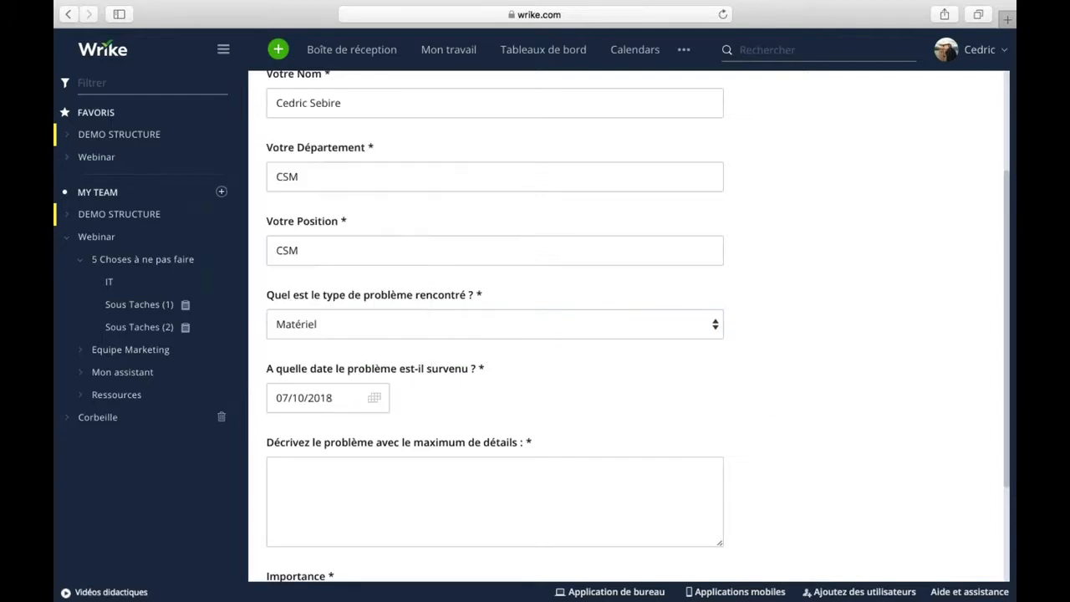
scroll(772, 406, "down", 3)
Describe the problem as 'ma souris est cassee', set importance Haute, and submit.
left_click(285, 325)
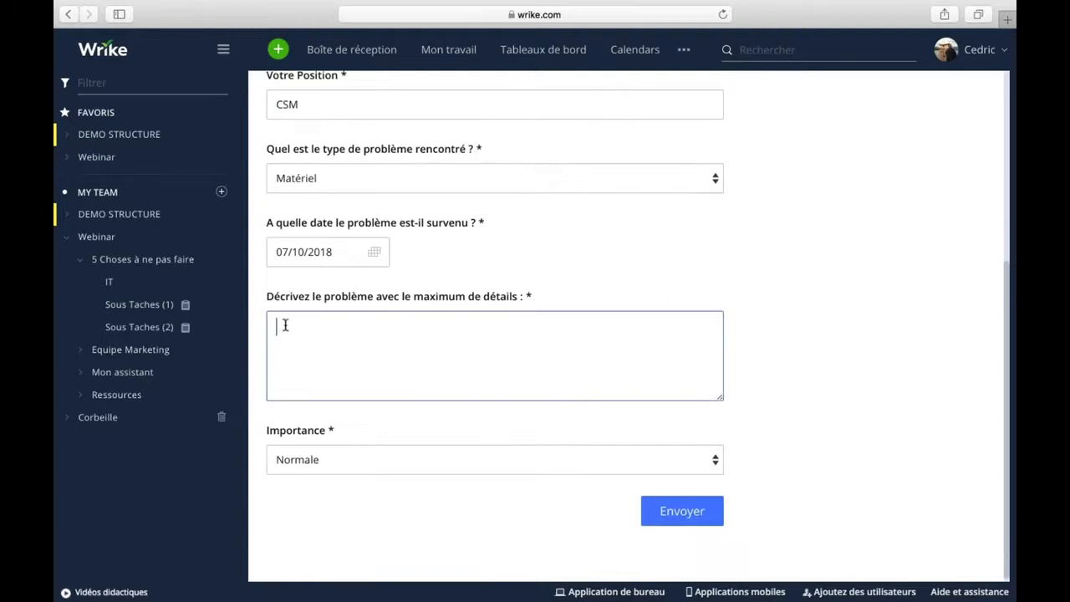
type("ma souris est cassee")
left_click(338, 459)
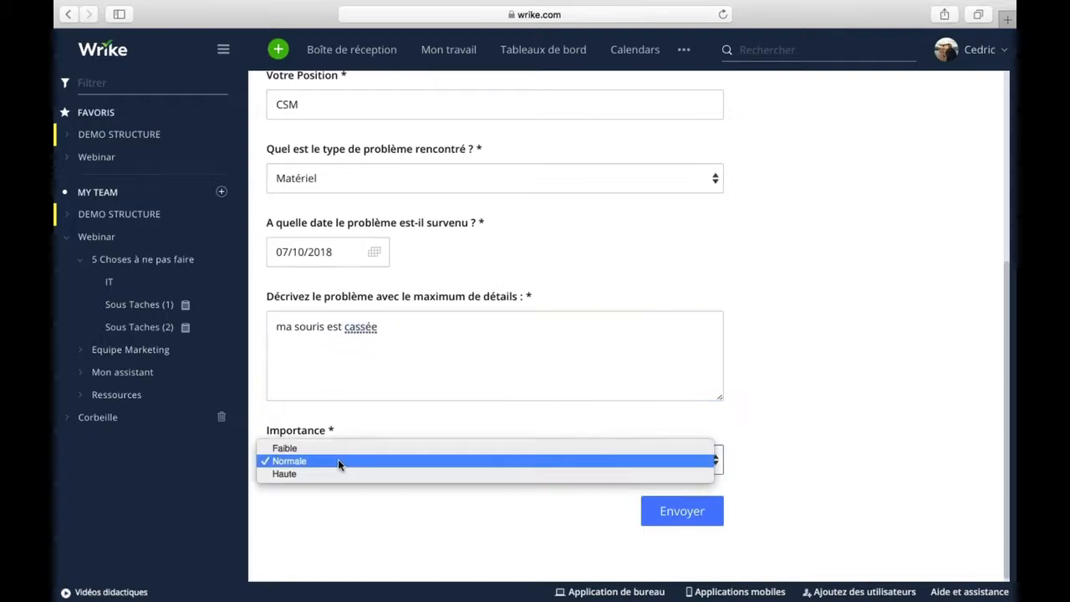
left_click(294, 473)
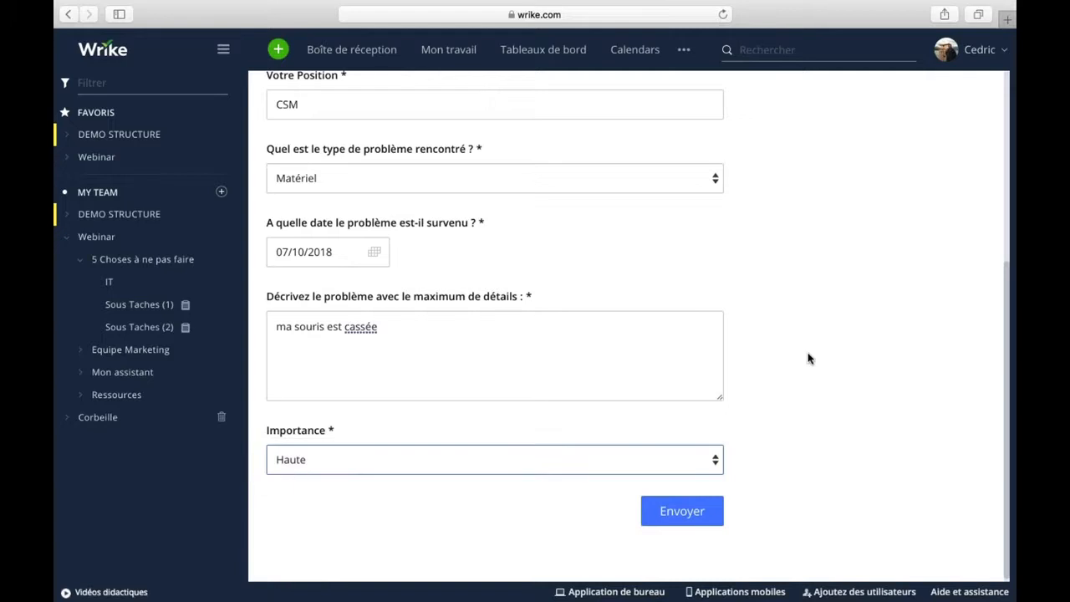
scroll(772, 262, "up", 8)
scroll(772, 251, "down", 8)
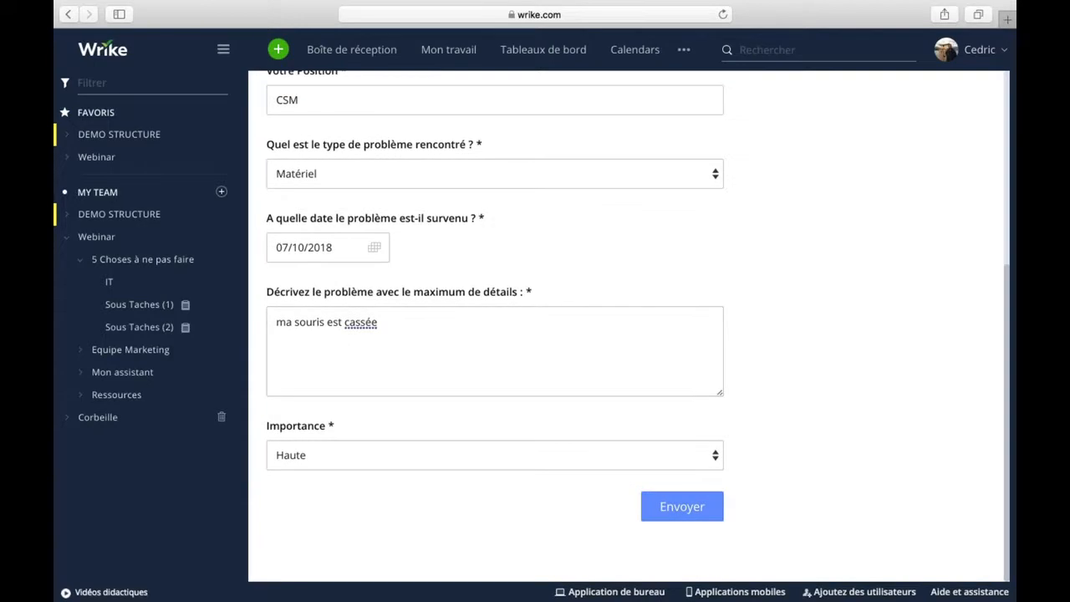
left_click(682, 506)
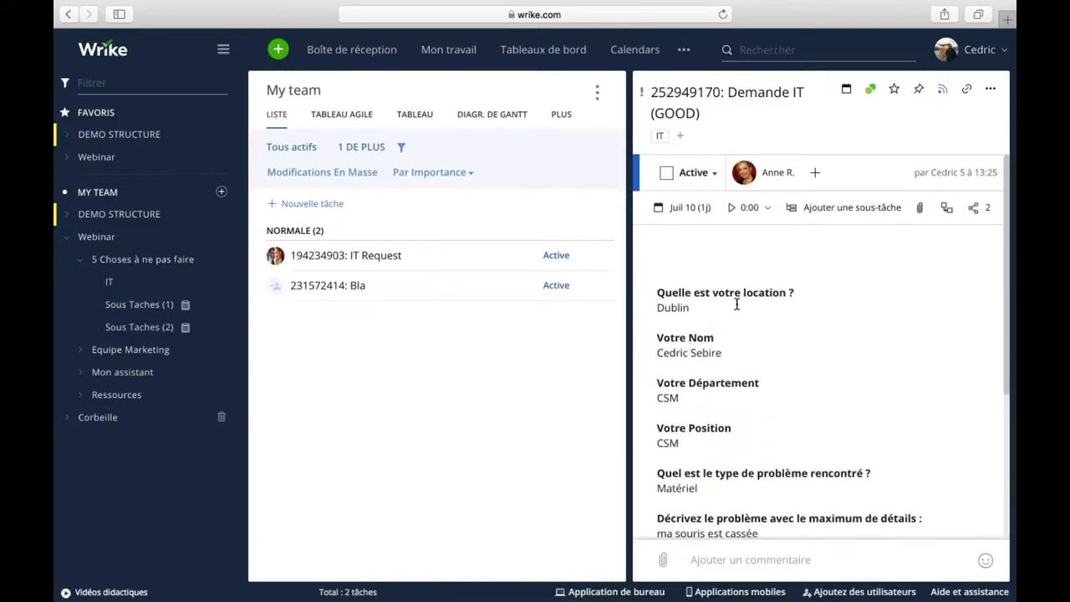
Review the new Demande IT (GOOD) task, then open the IT folder.
scroll(736, 368, "down", 4)
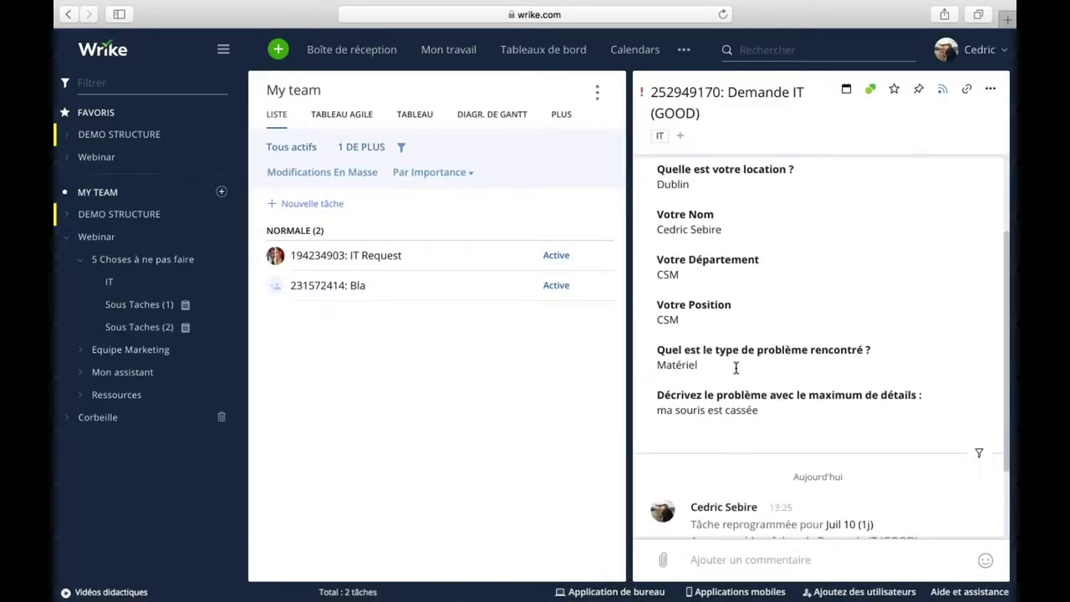
scroll(737, 301, "up", 3)
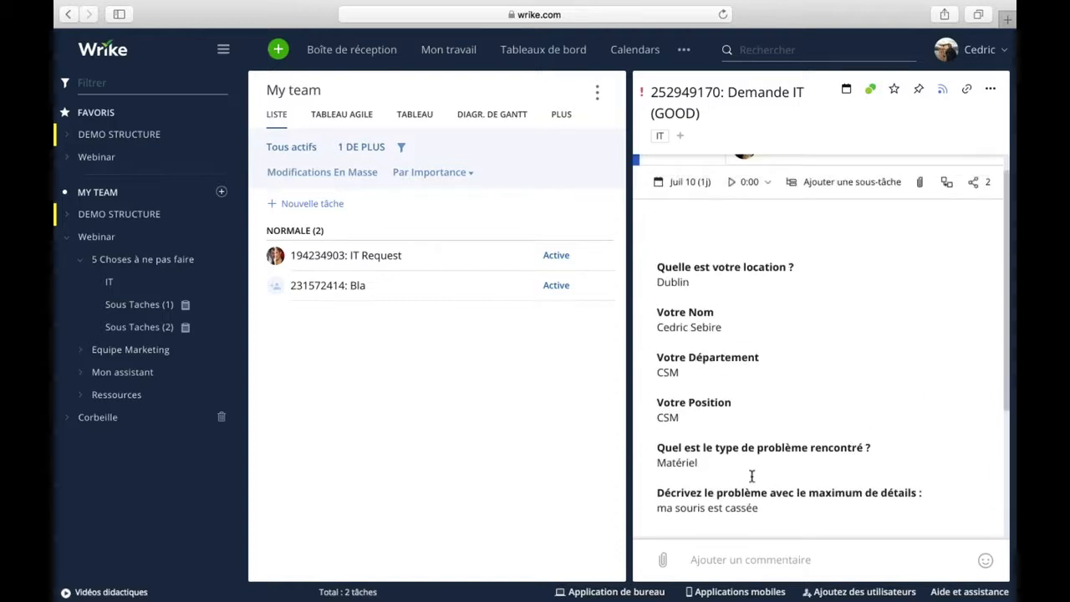
scroll(780, 479, "up", 1)
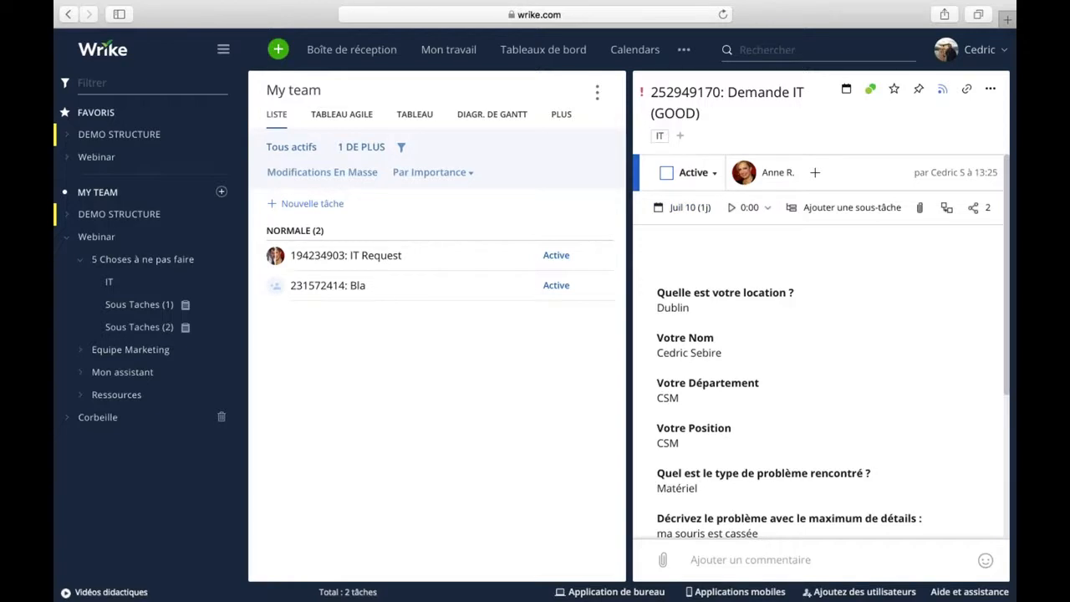
left_click(109, 283)
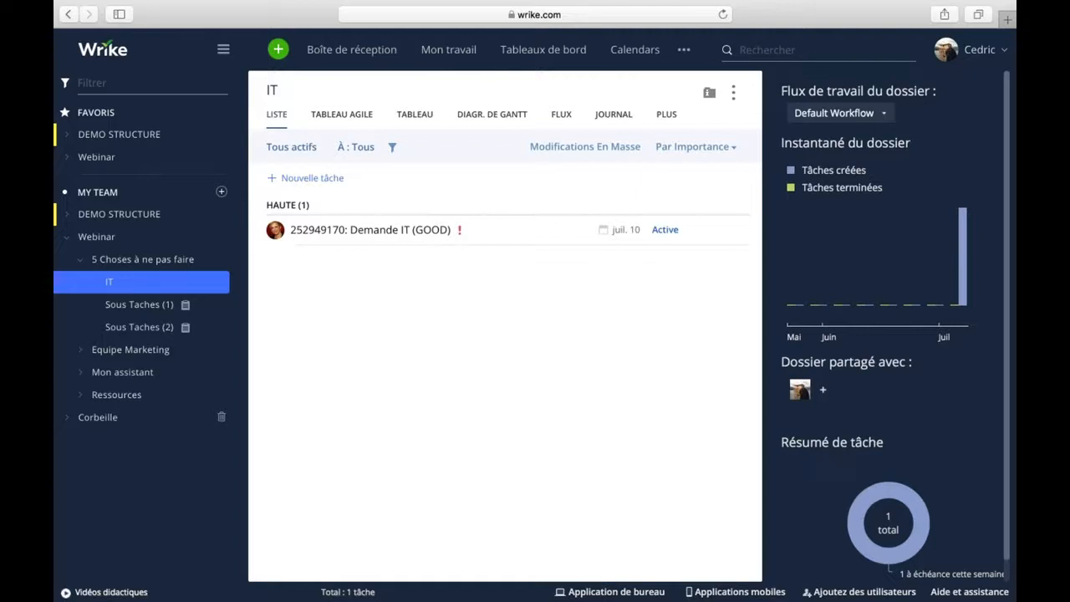
Bring up the Formulaires de demande list through the + menu's Demande option.
left_click(987, 121)
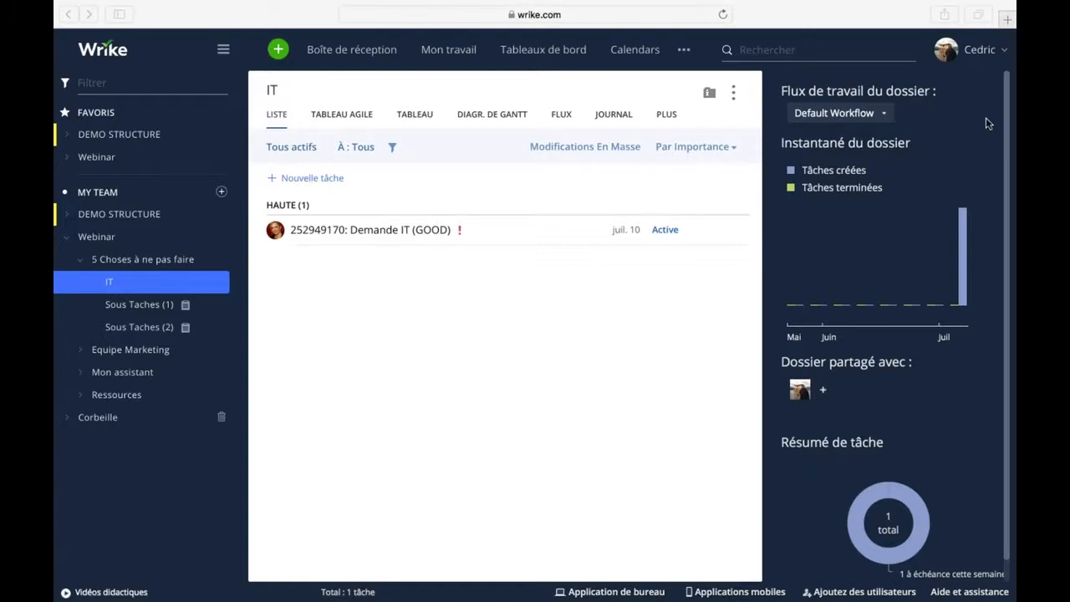
left_click(278, 50)
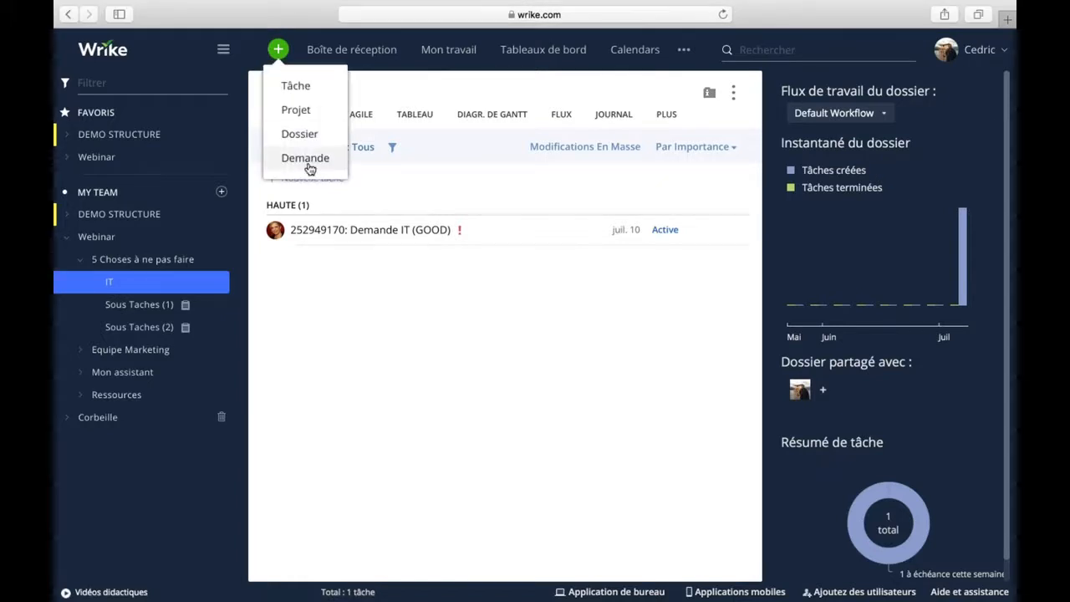
left_click(306, 159)
left_click(994, 145)
left_click(924, 103)
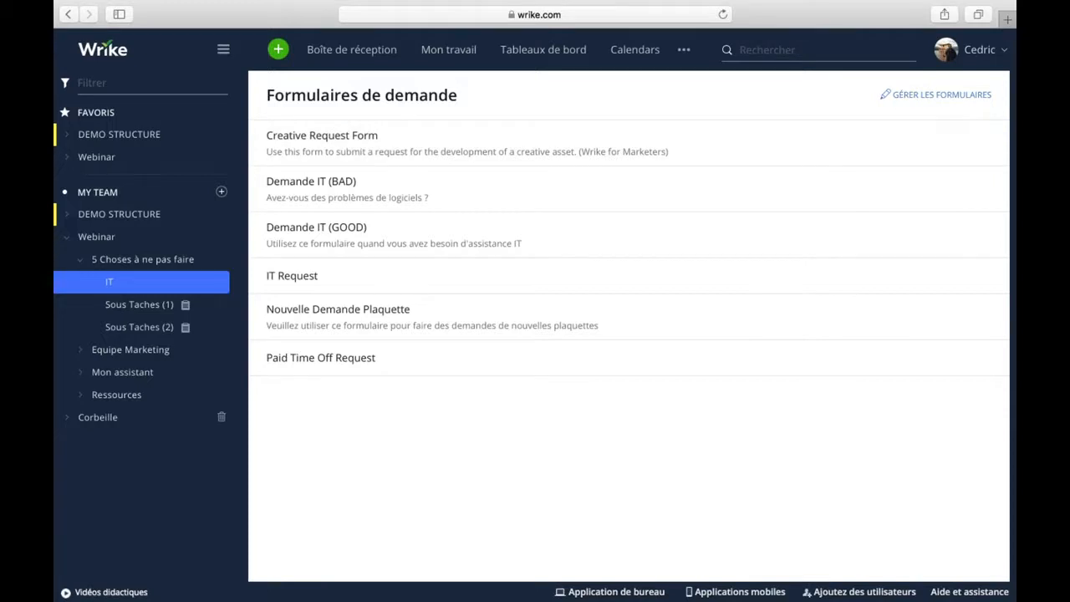
From GÉRER LES FORMULAIRES, open the Demande IT (GOOD) request form for editing.
left_click(912, 97)
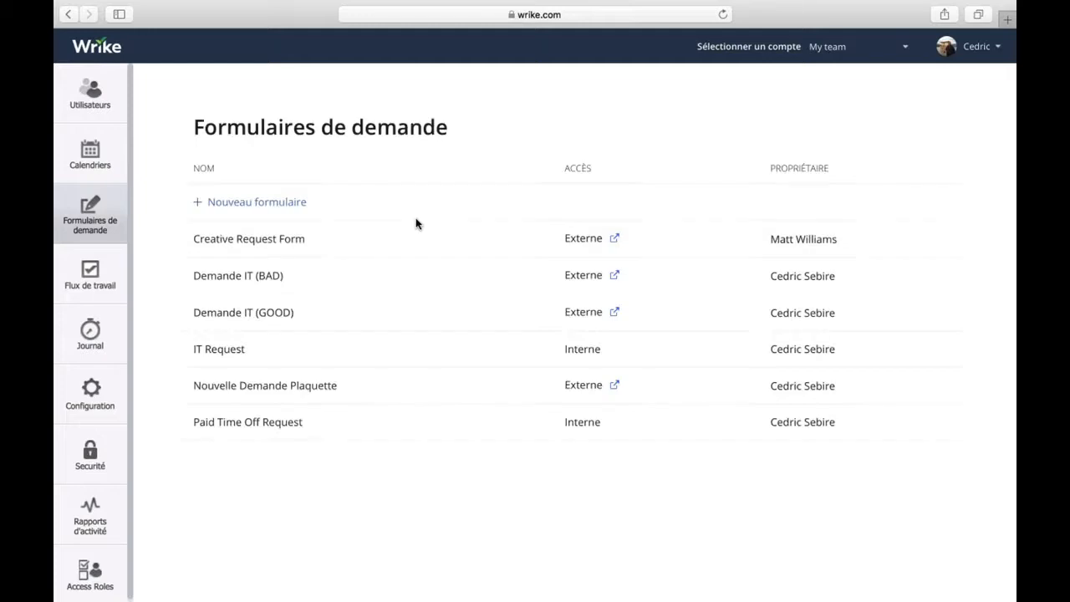
left_click(251, 314)
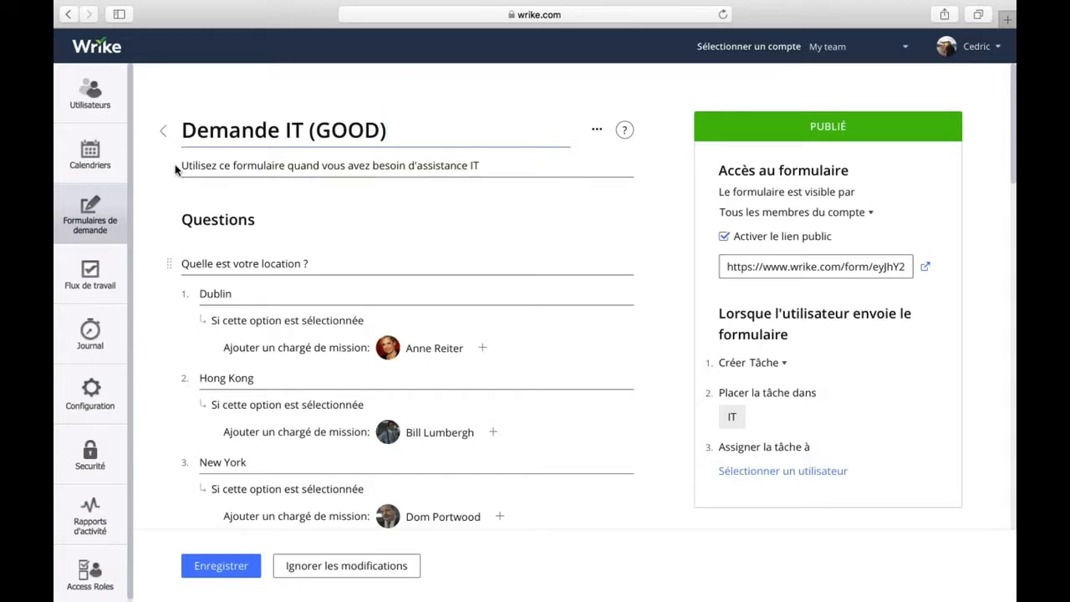
scroll(657, 245, "down", 3)
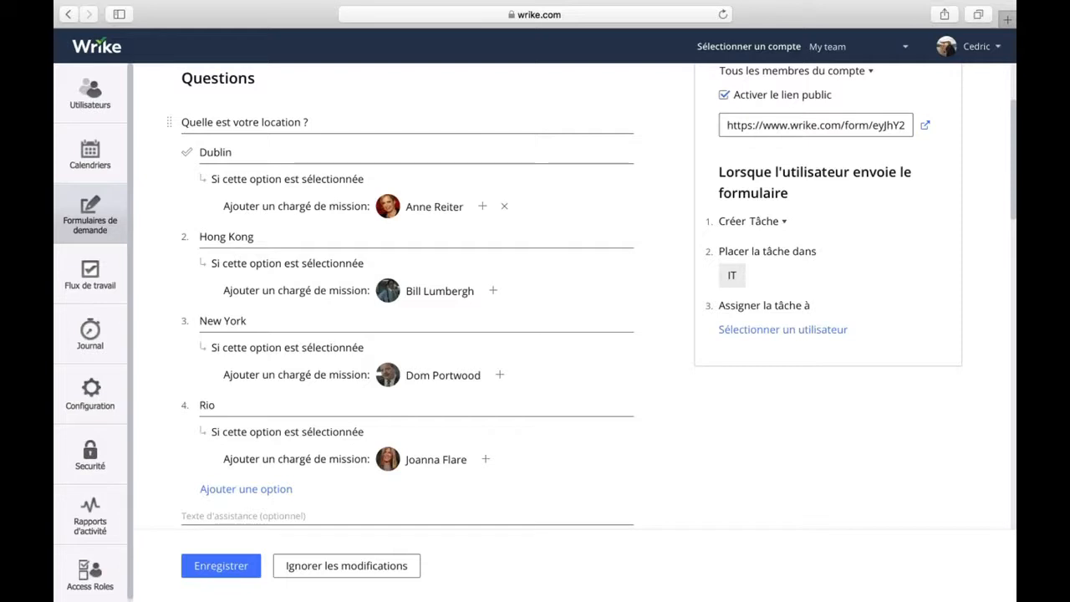
scroll(676, 287, "down", 5)
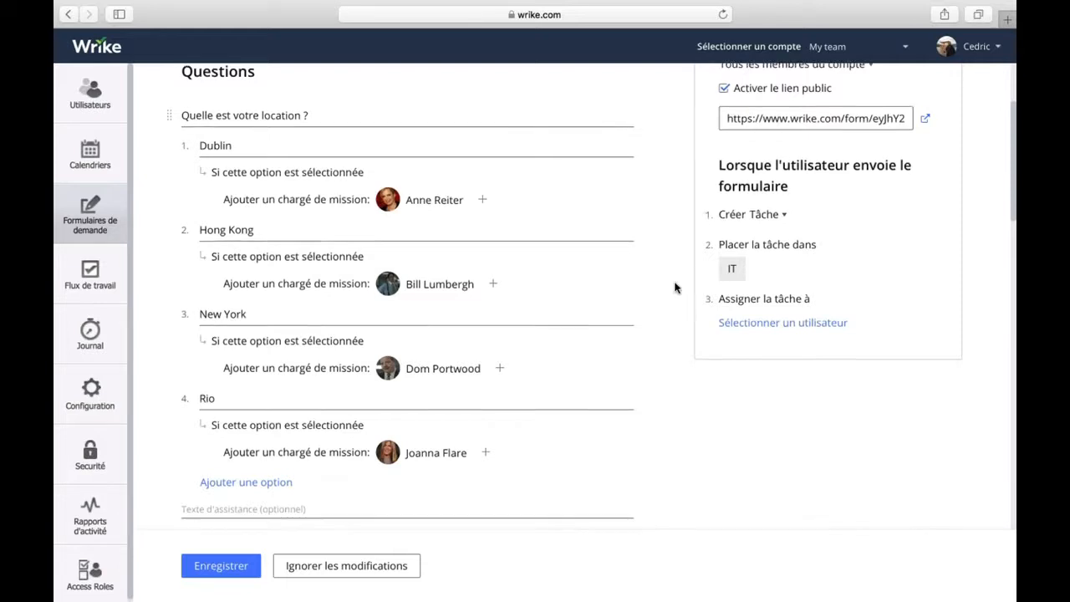
scroll(675, 287, "down", 8)
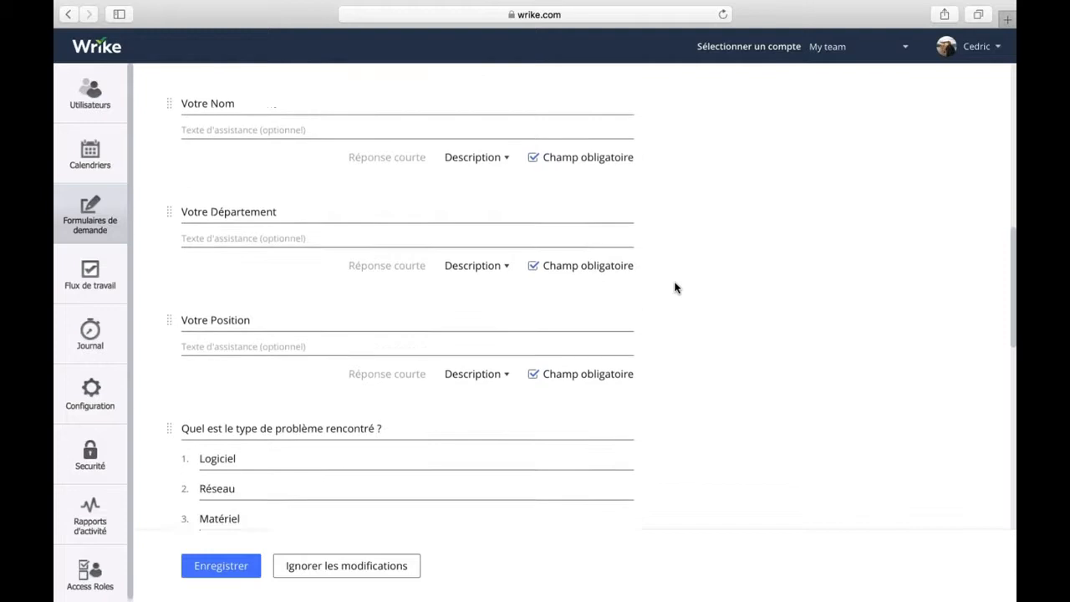
scroll(676, 287, "down", 2)
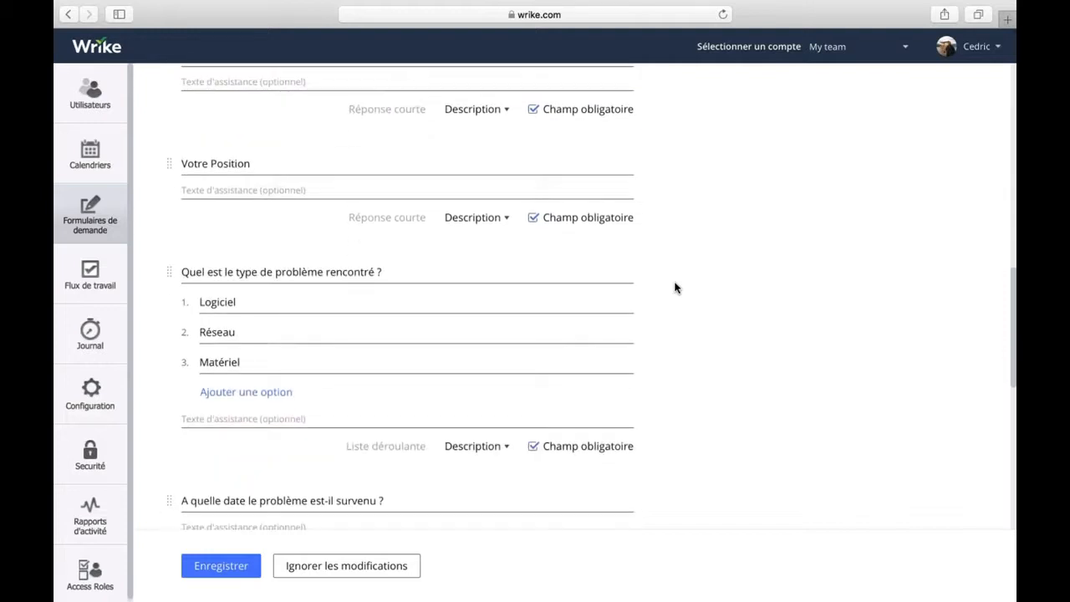
scroll(675, 287, "down", 2)
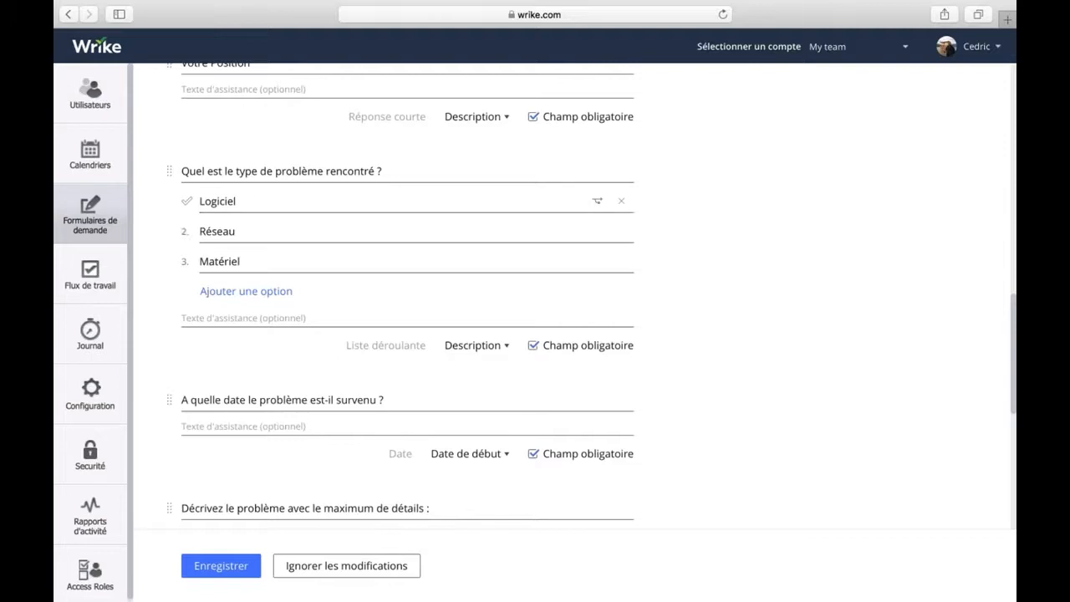
scroll(660, 334, "down", 5)
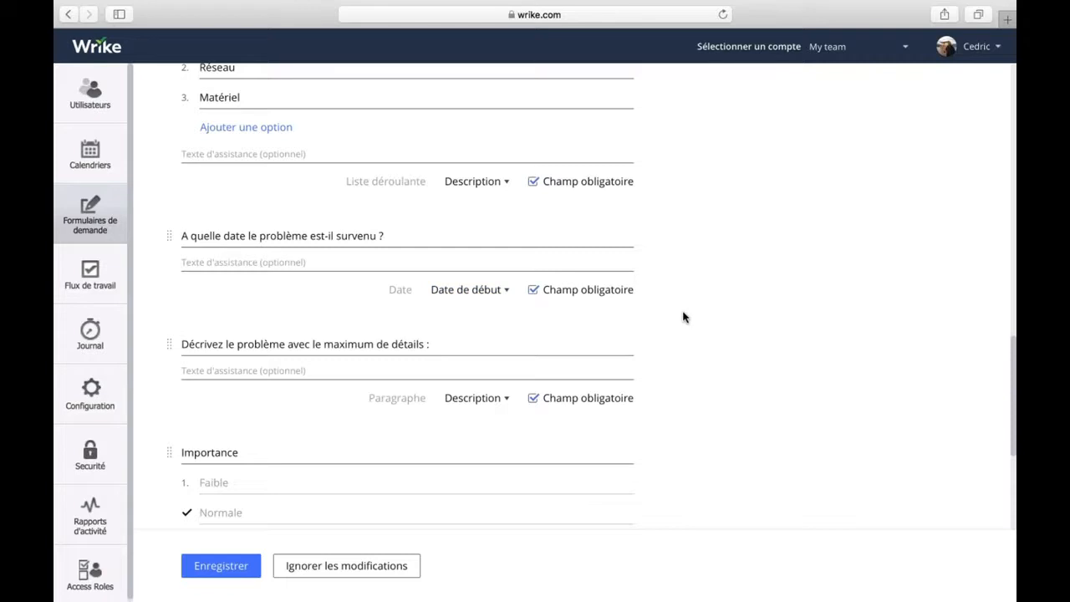
scroll(673, 309, "down", 3)
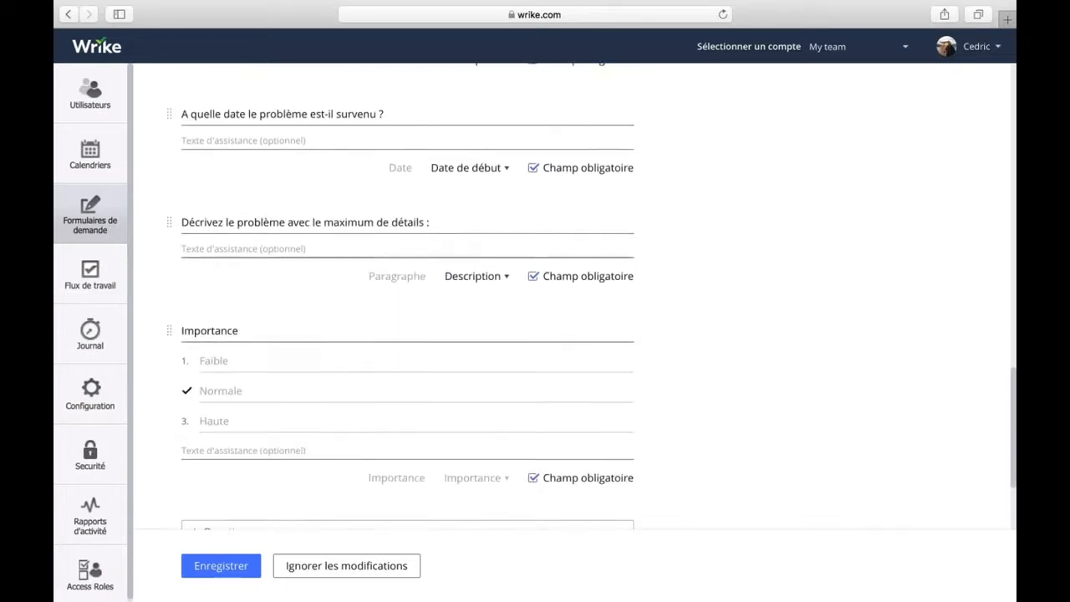
scroll(627, 284, "down", 3)
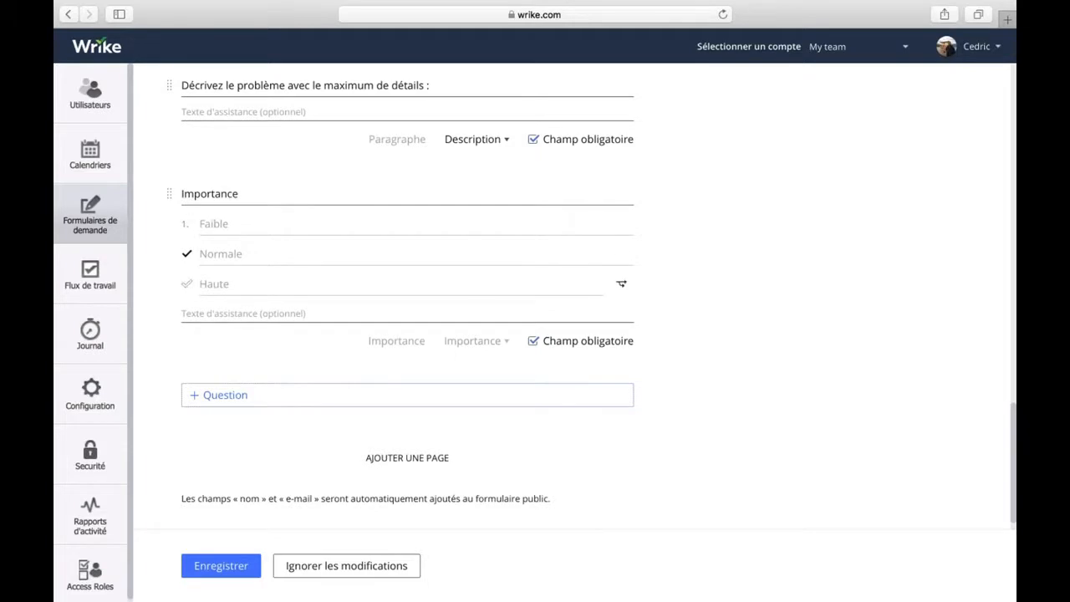
left_click(222, 396)
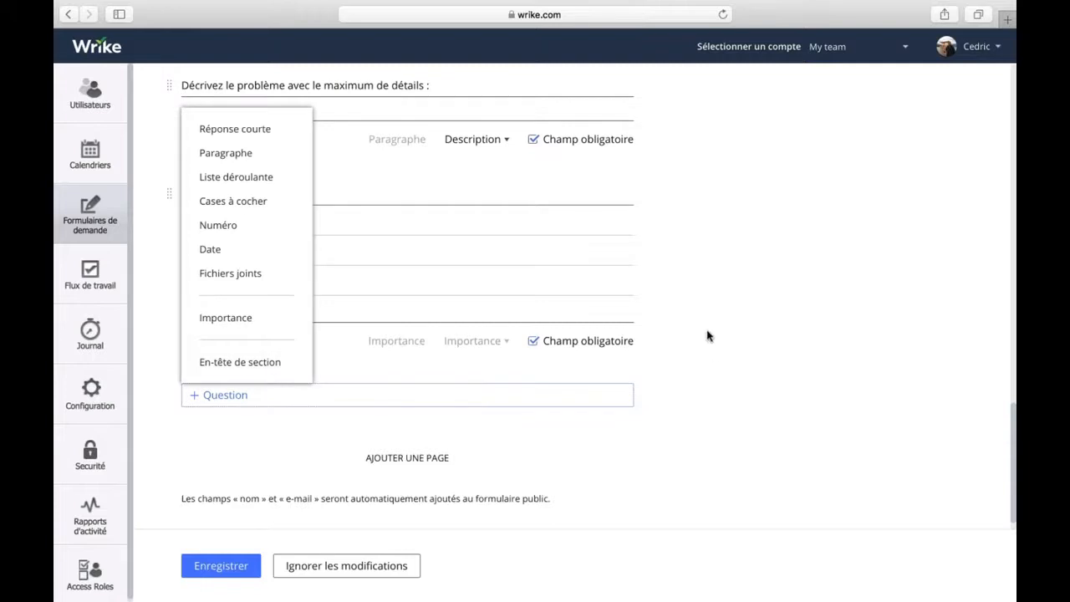
scroll(710, 342, "up", 3)
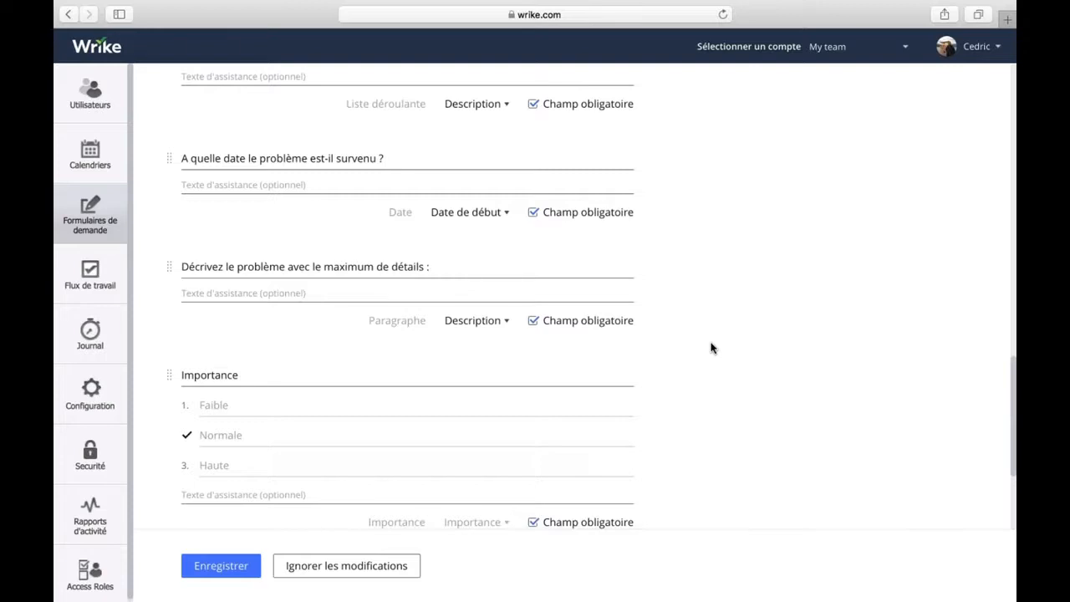
scroll(712, 348, "up", 15)
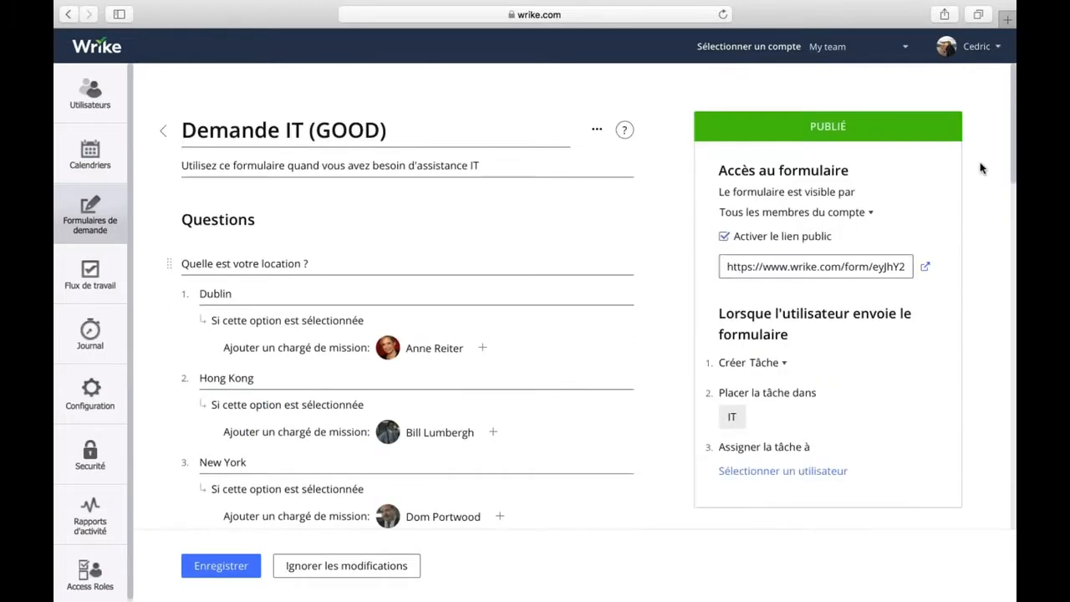
key("super+Tab")
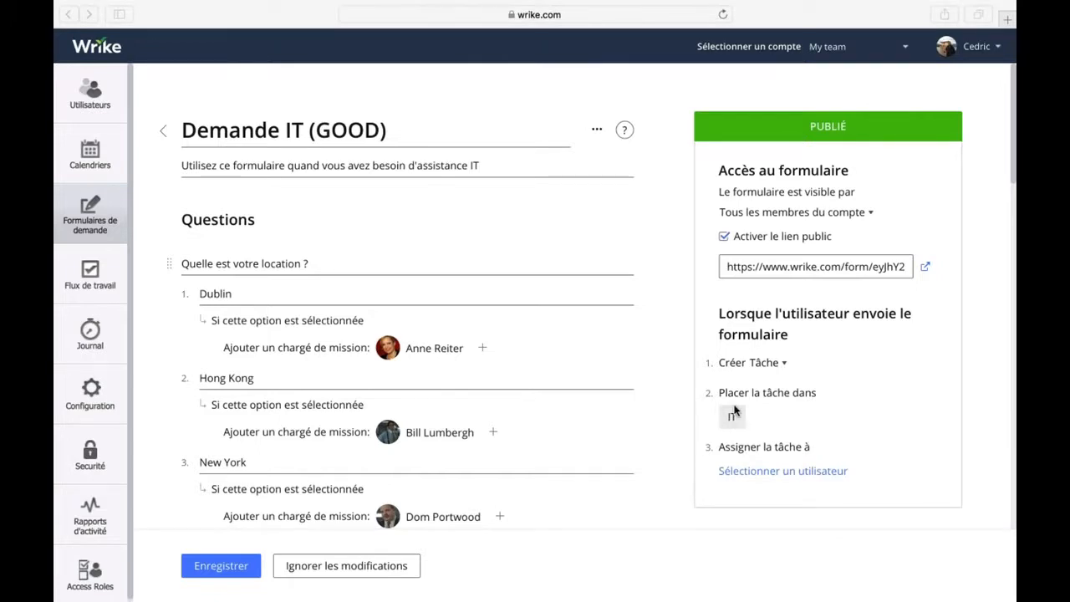
left_click(787, 365)
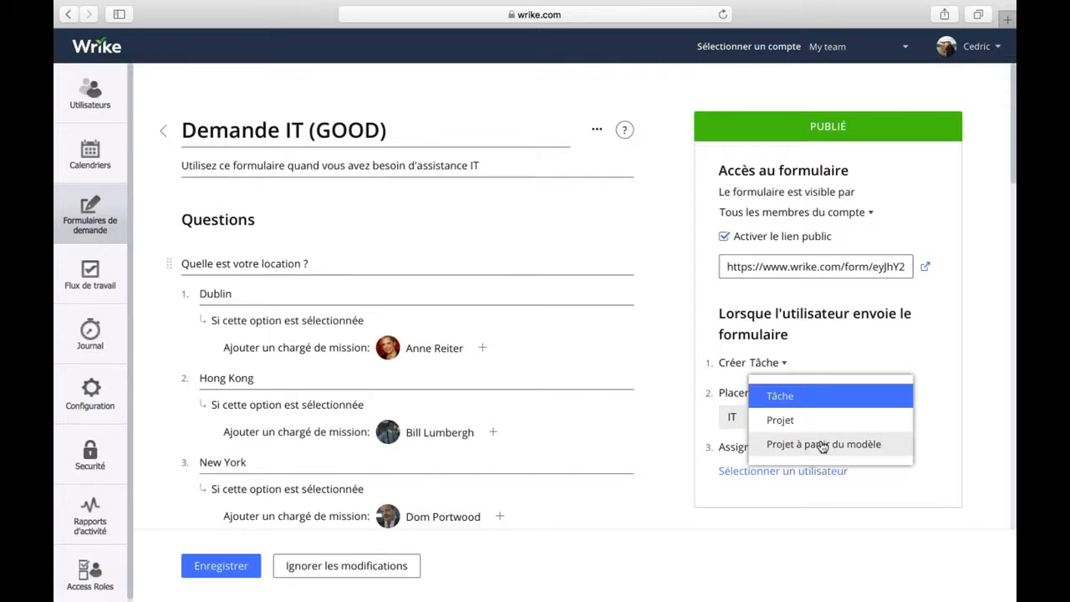
left_click(700, 313)
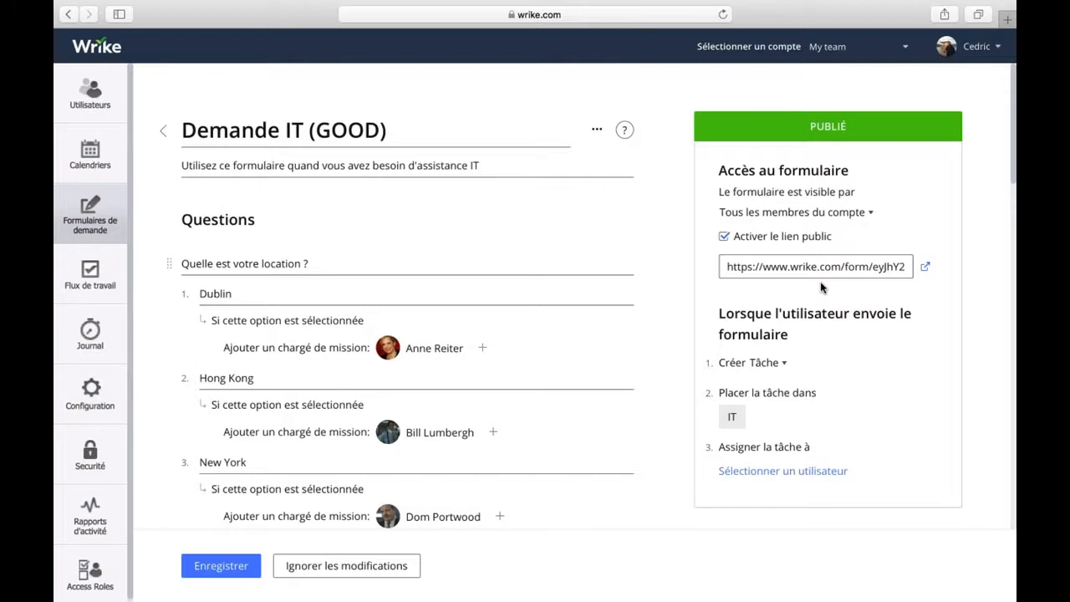
left_click(797, 269)
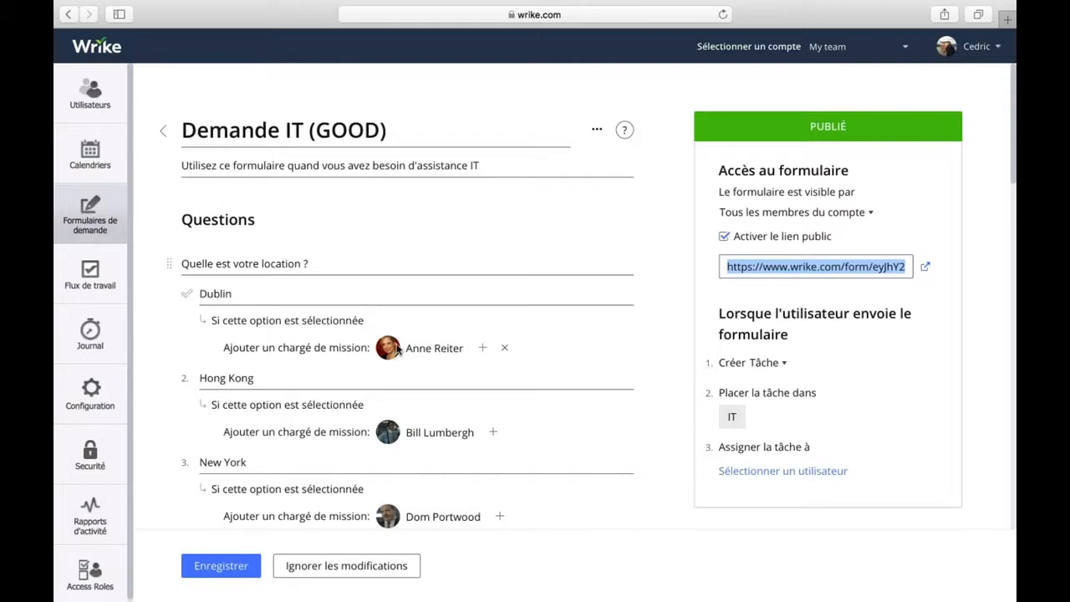
scroll(660, 354, "down", 1)
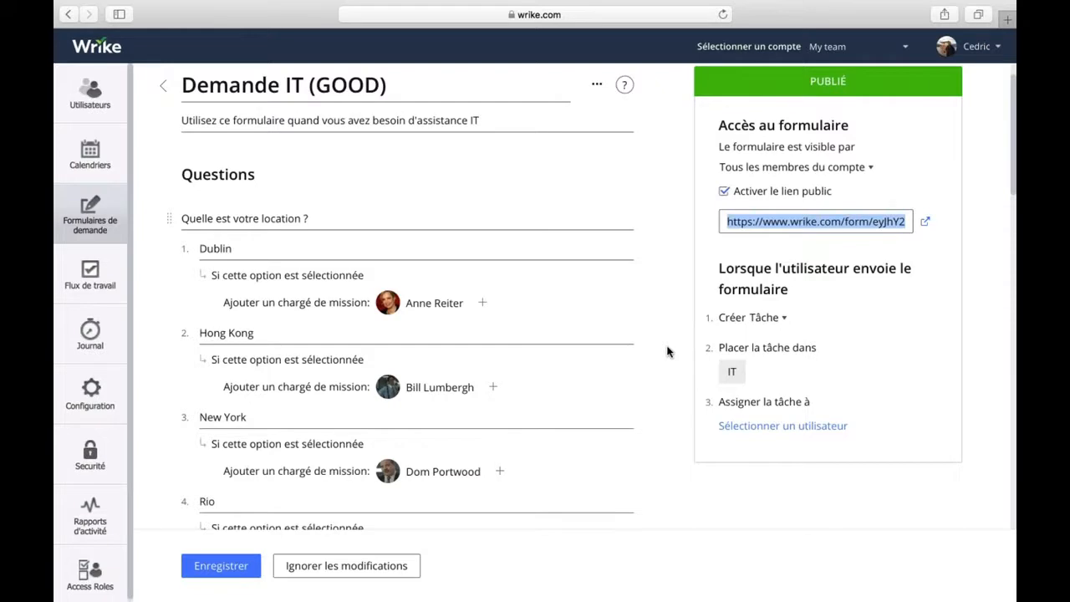
scroll(667, 351, "down", 3)
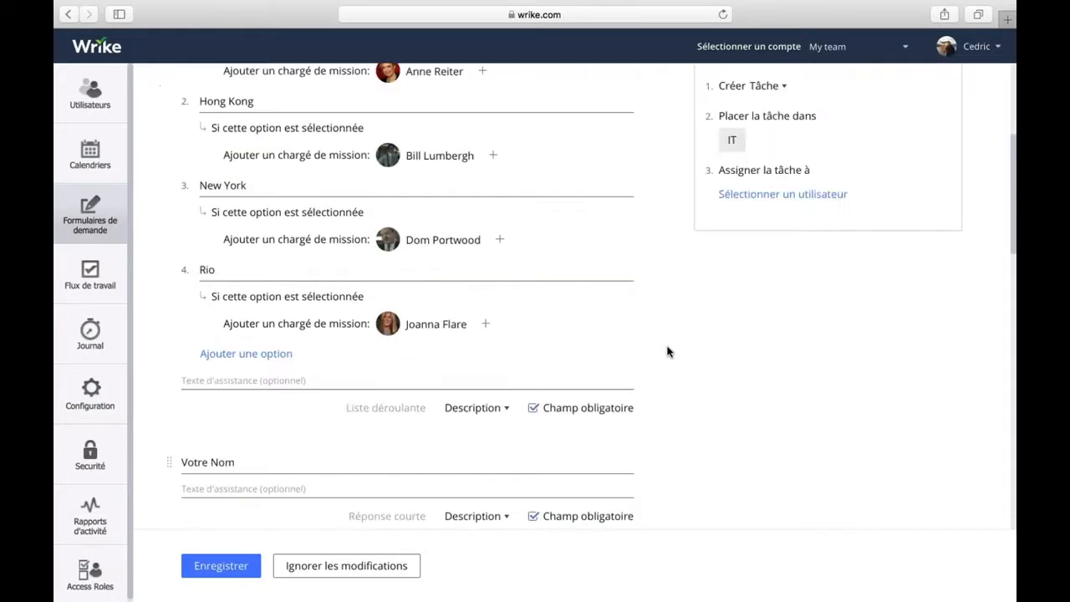
Scroll up to show the blog project's eight tasks under Marketing.
scroll(667, 351, "up", 5)
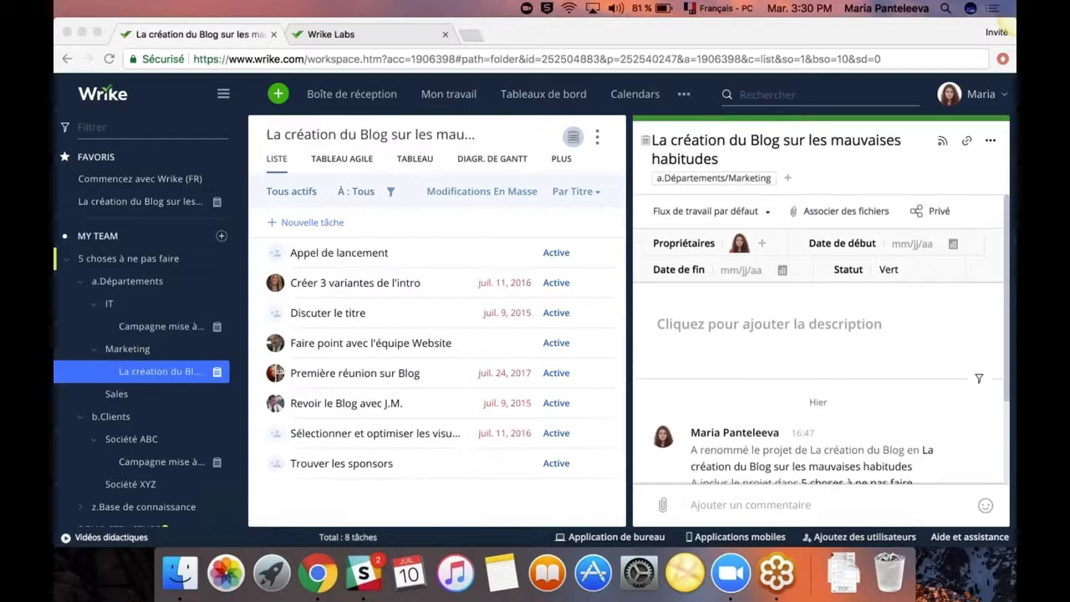
Make the browser full screen and open the Discuter le titre task in the right panel.
left_click(95, 33)
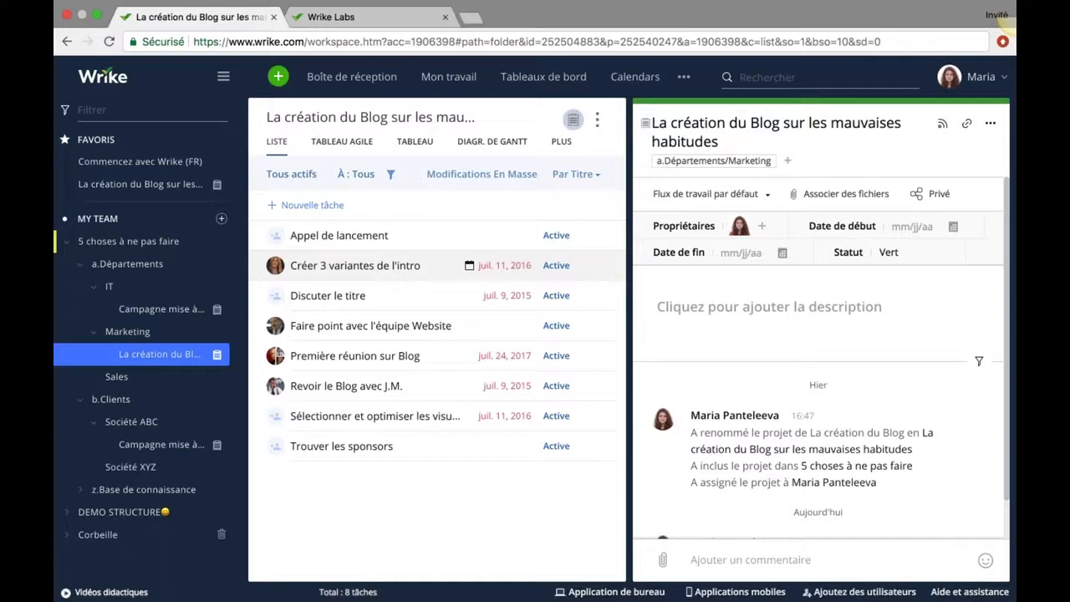
left_click(373, 242)
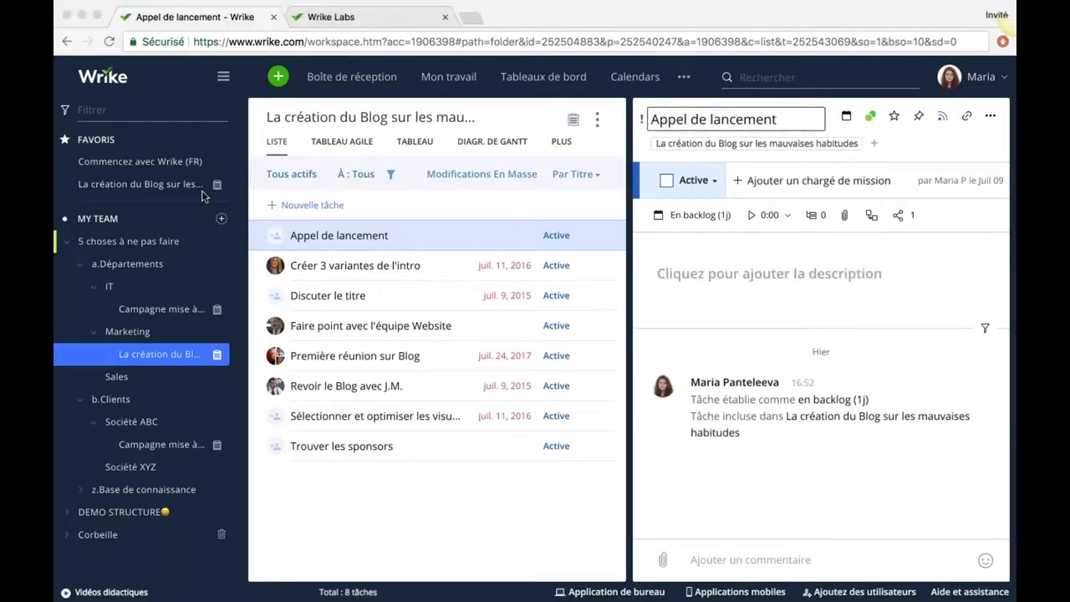
left_click(326, 303)
left_click(474, 307)
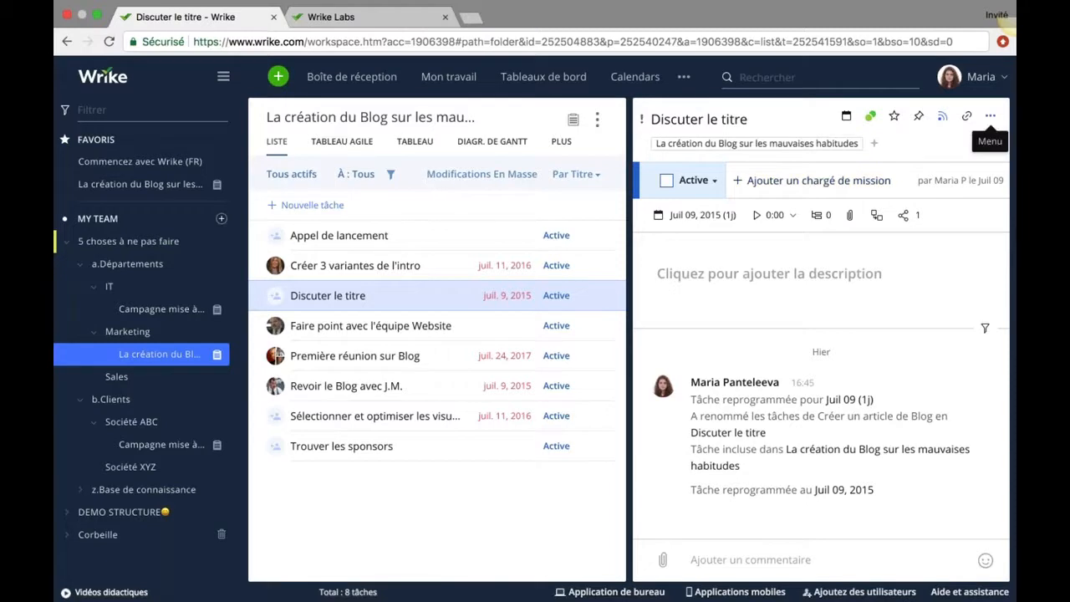
Assign Discuter le titre to the first listed teammate, then turn on Modifications En Masse.
left_click(990, 115)
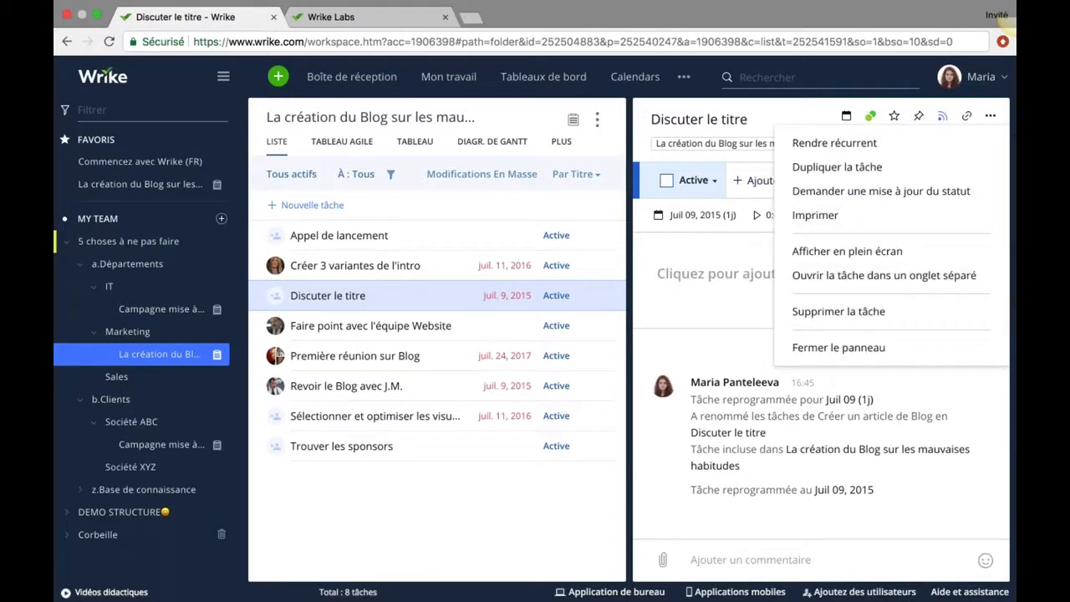
left_click(677, 261)
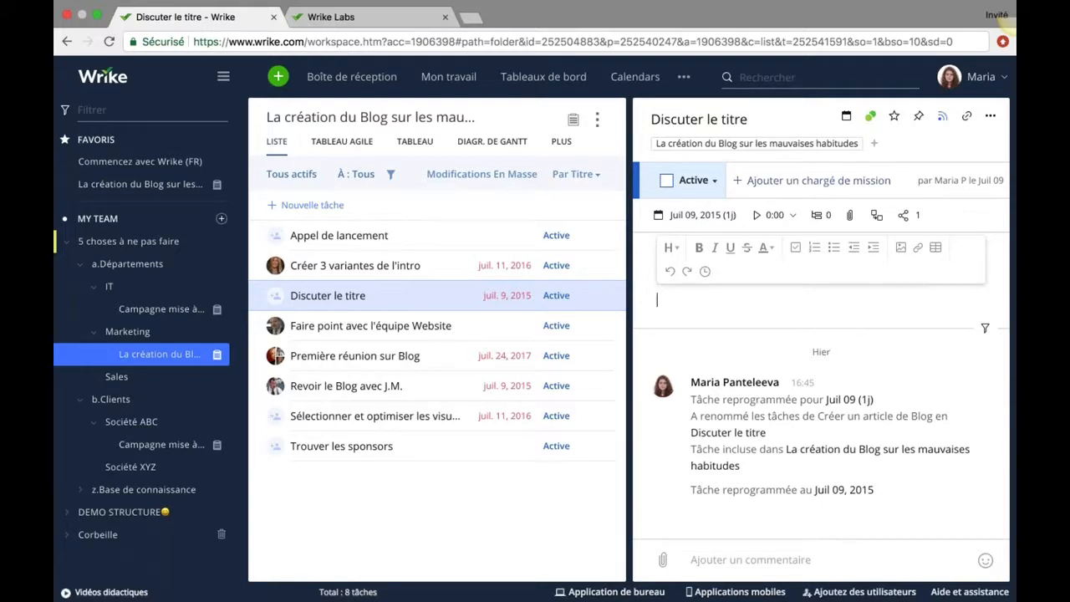
left_click(811, 181)
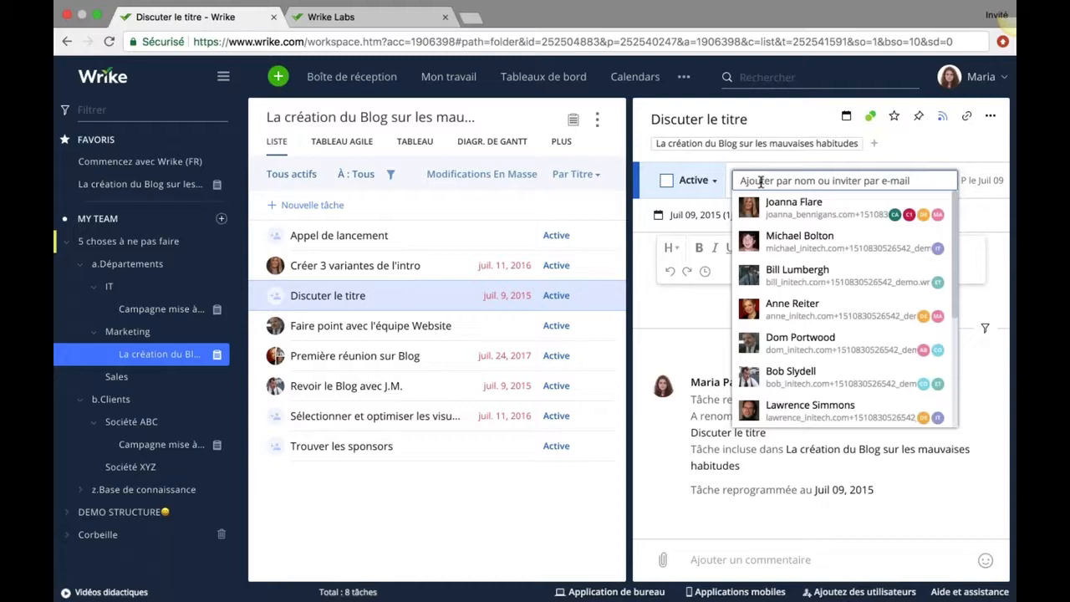
left_click(795, 208)
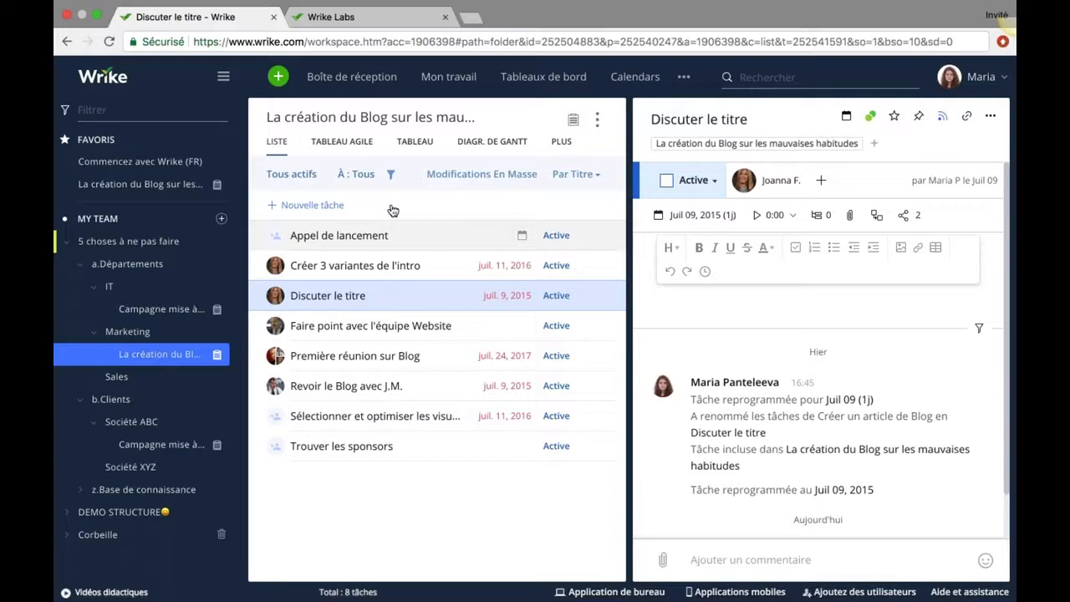
left_click(483, 176)
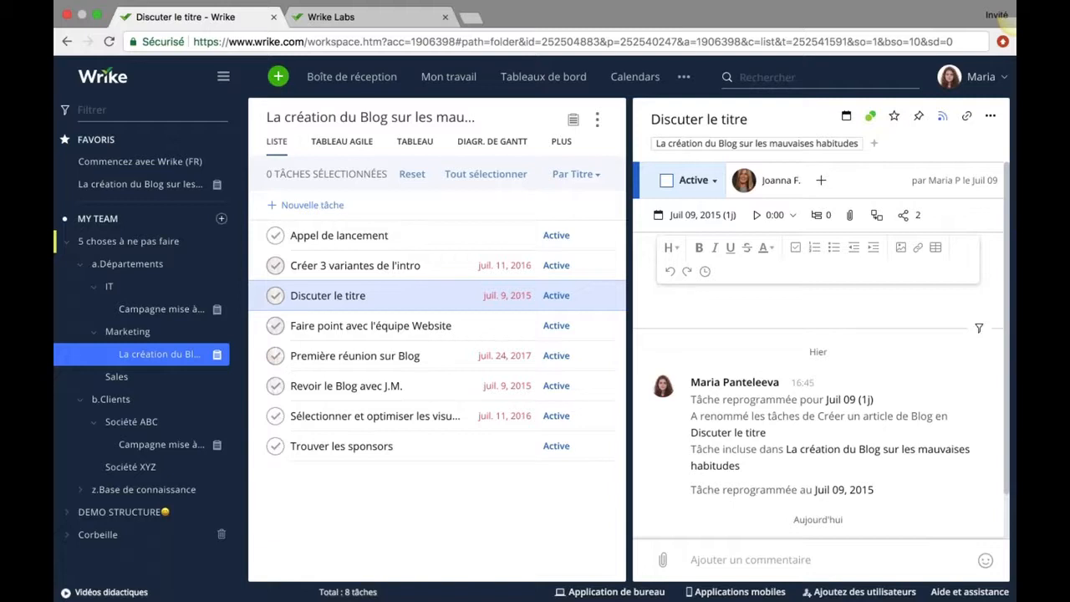
Reassign Appel de lancement, Sélectionner et optimiser les visuels and Trouver les sponsors to one teammate, then reset.
left_click(275, 235)
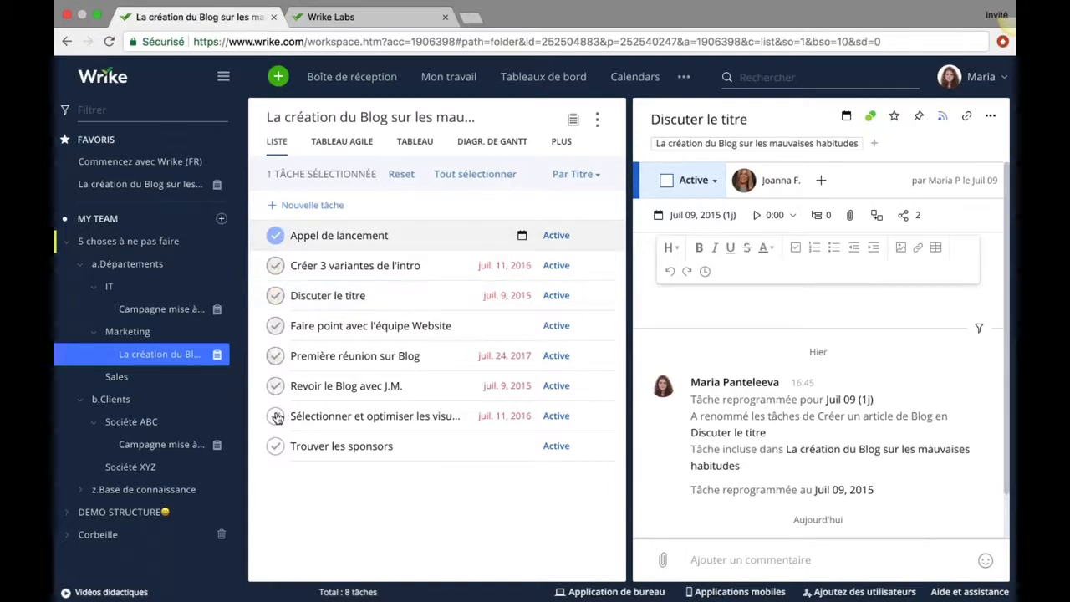
left_click(275, 417)
left_click(276, 446)
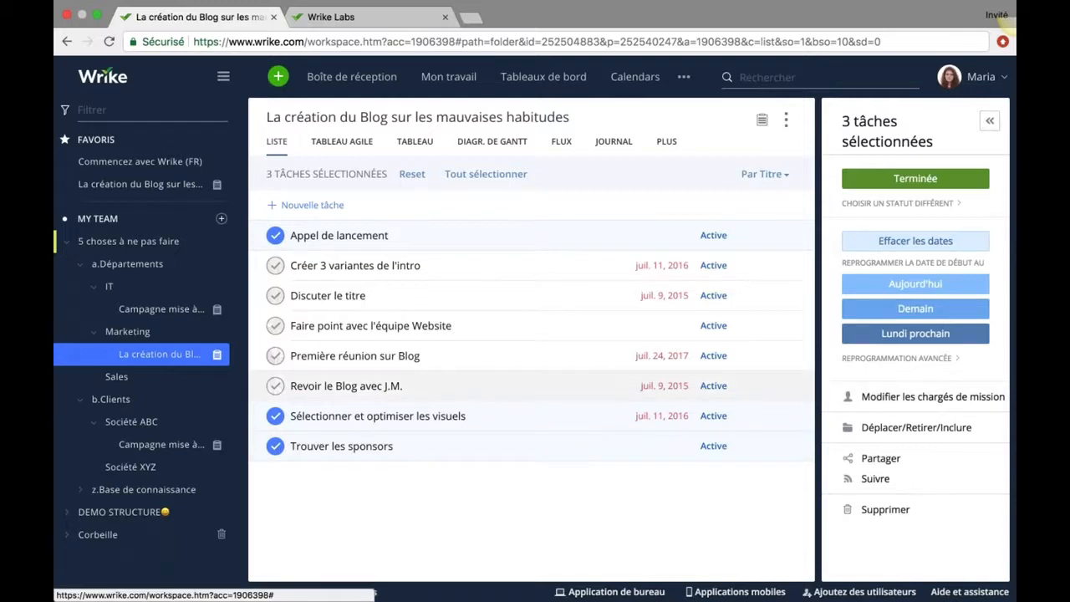
left_click(870, 403)
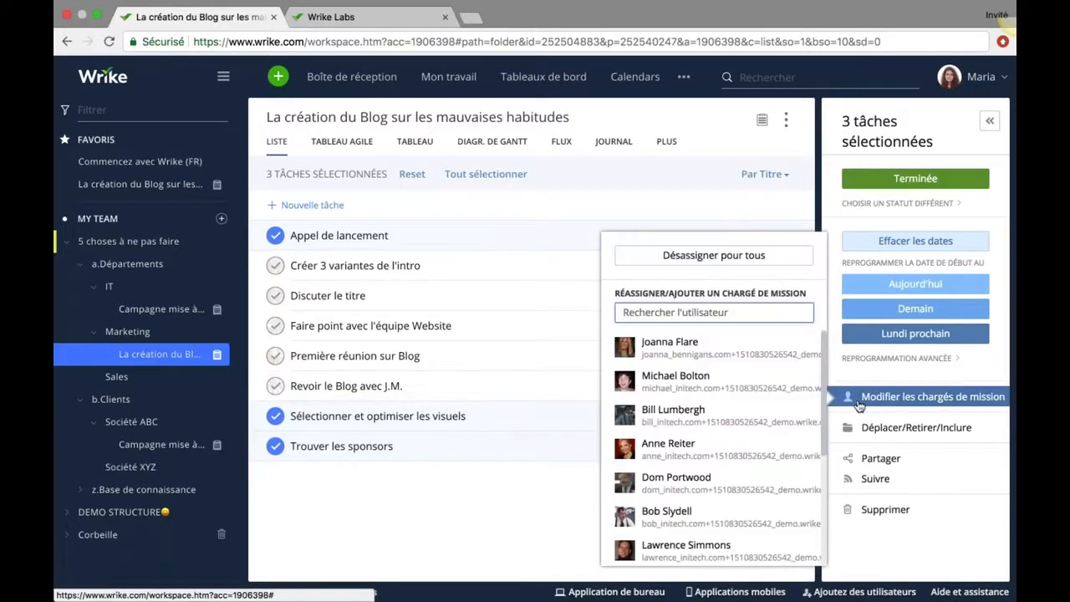
left_click(673, 448)
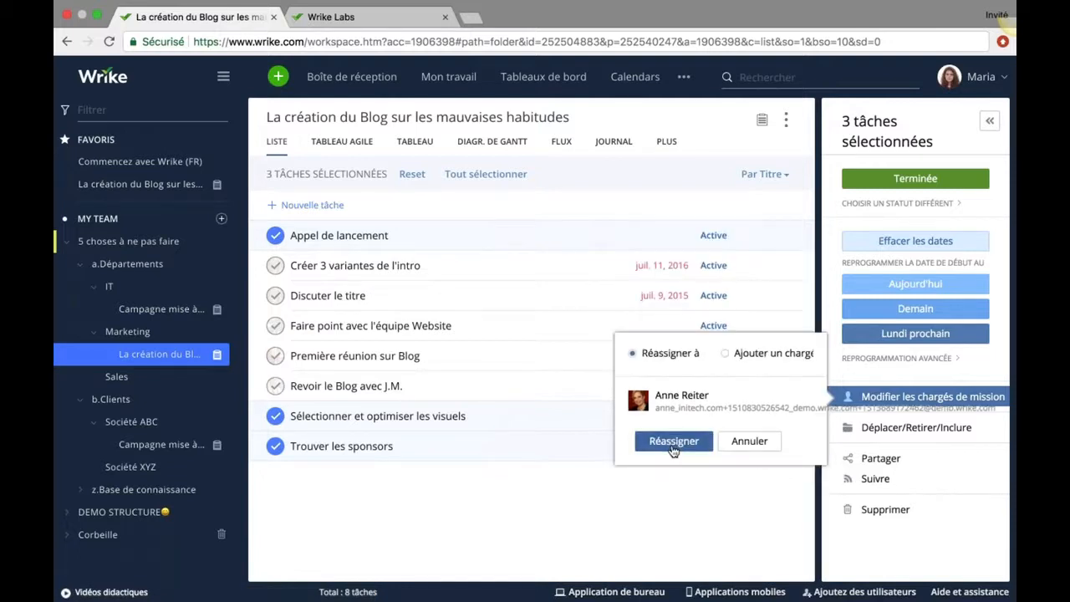
left_click(673, 443)
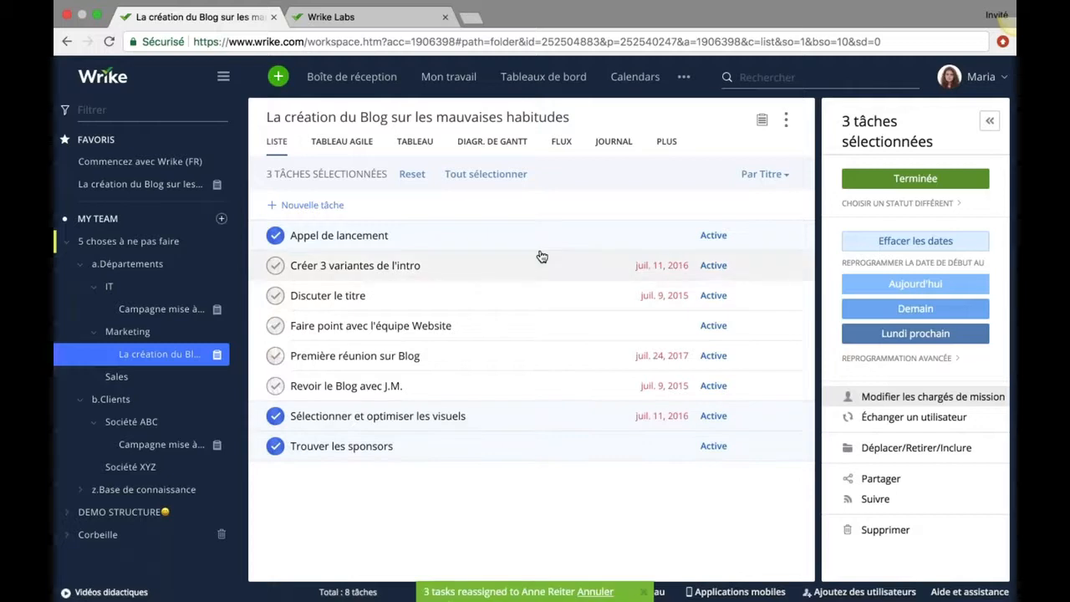
left_click(412, 174)
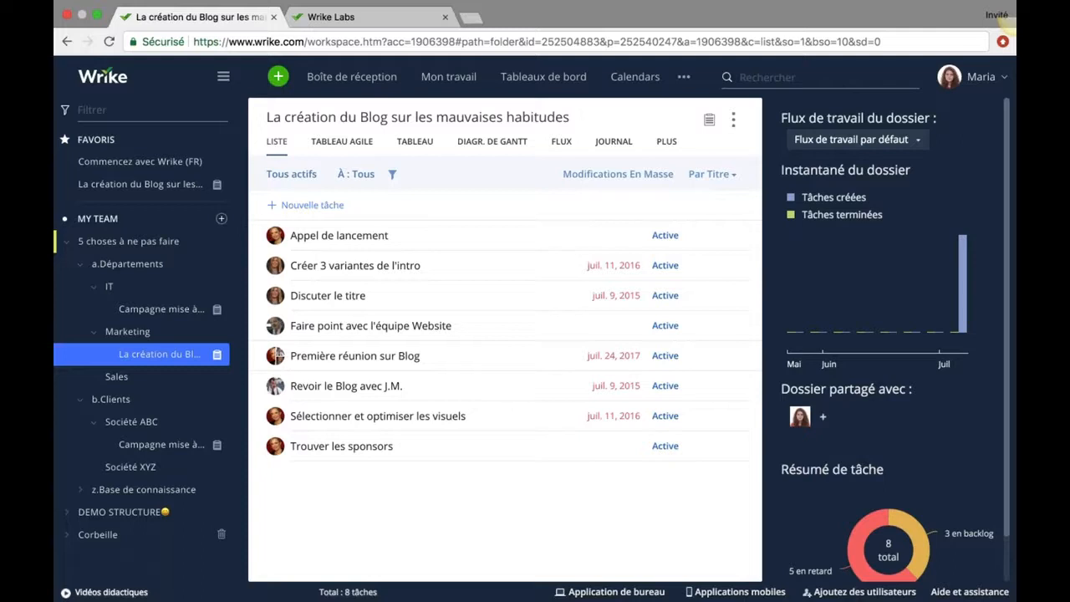
In Tableaux de bord, add a new widget and choose Widget personnalisé from the gallery.
left_click(544, 76)
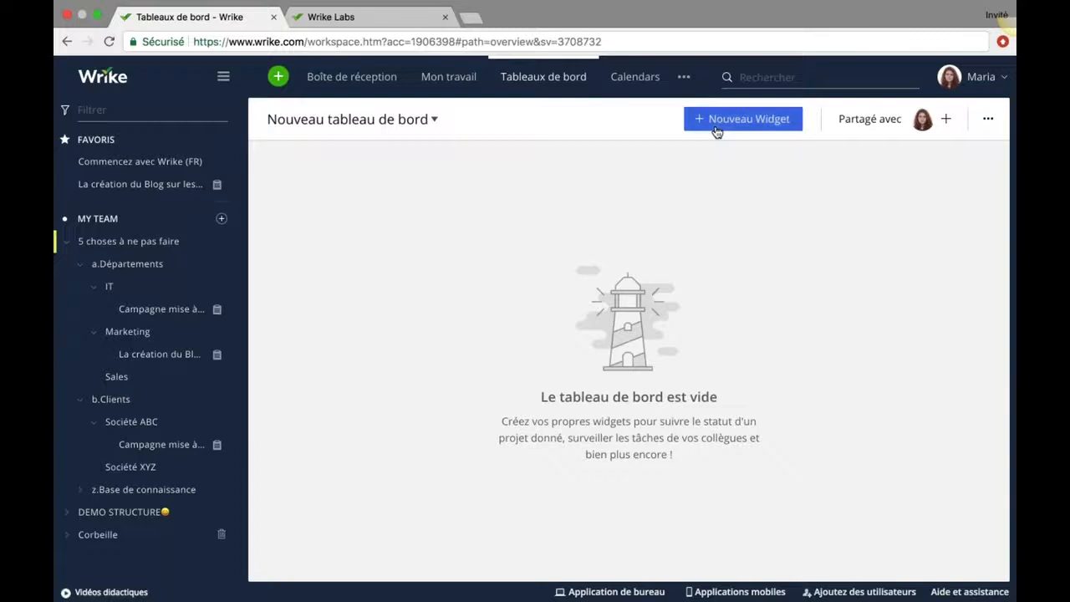
left_click(716, 125)
scroll(676, 293, "down", 1)
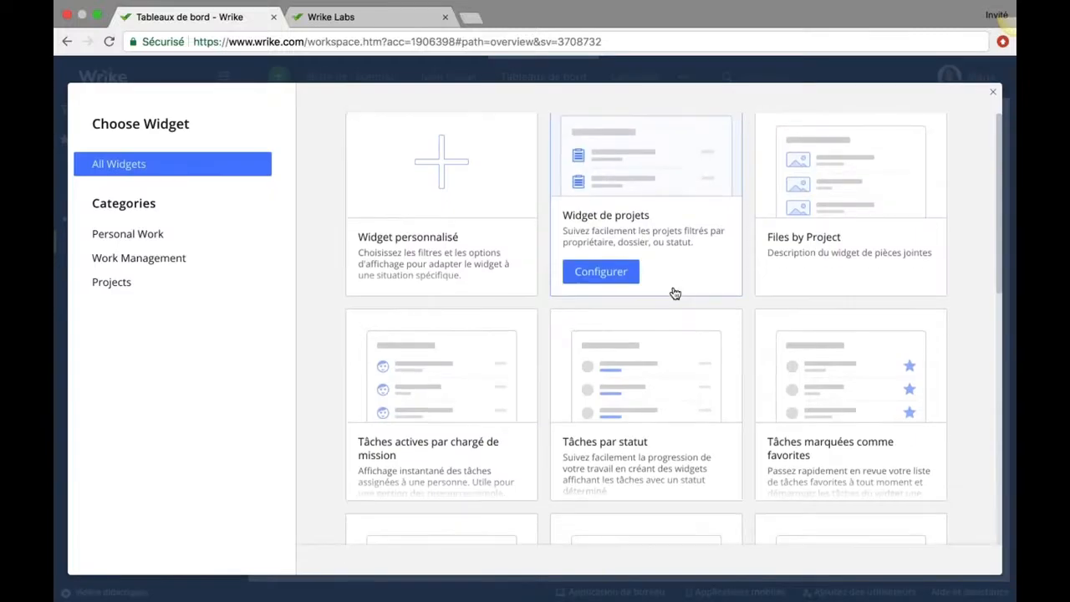
scroll(675, 294, "down", 5)
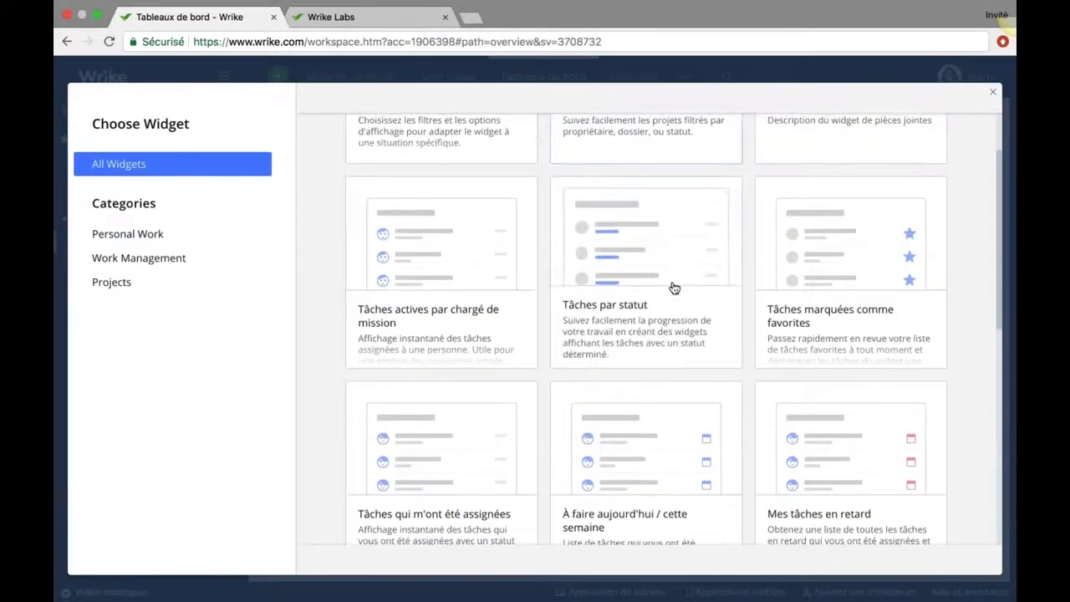
scroll(674, 289, "down", 2)
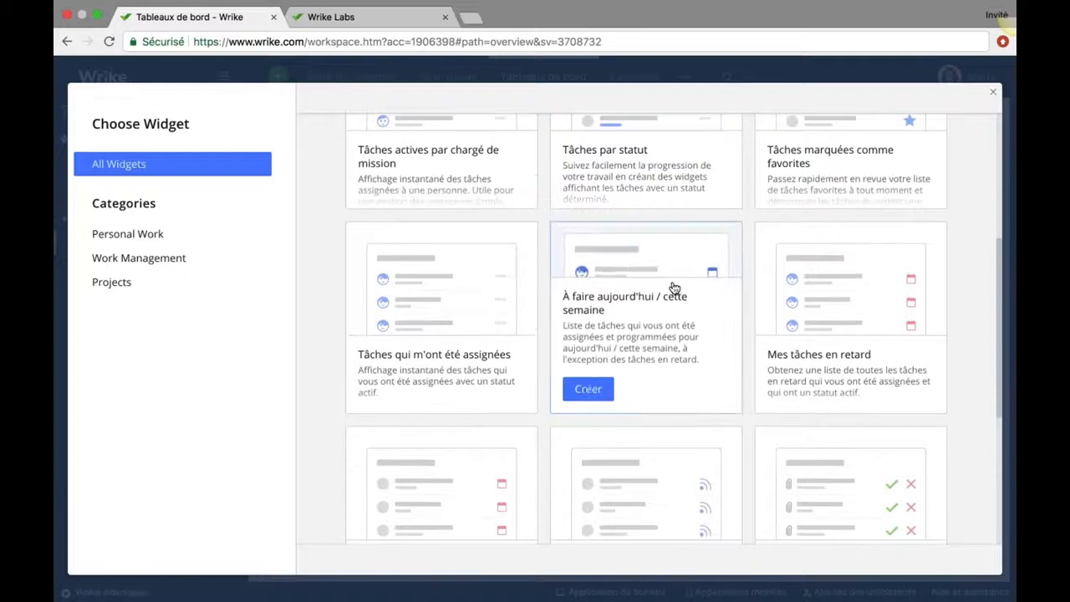
scroll(674, 288, "down", 4)
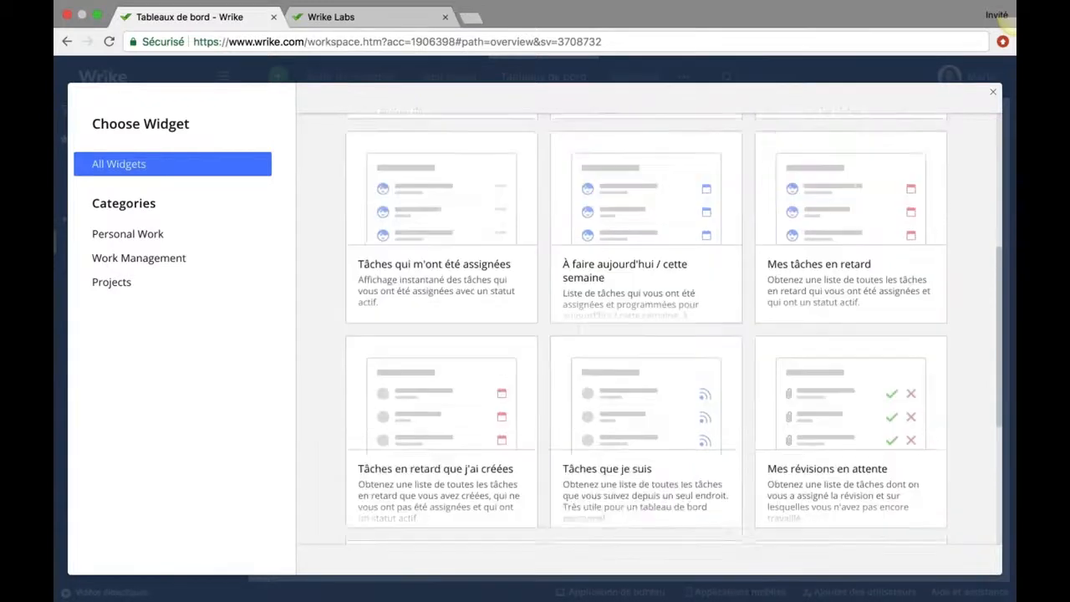
scroll(376, 418, "down", 3)
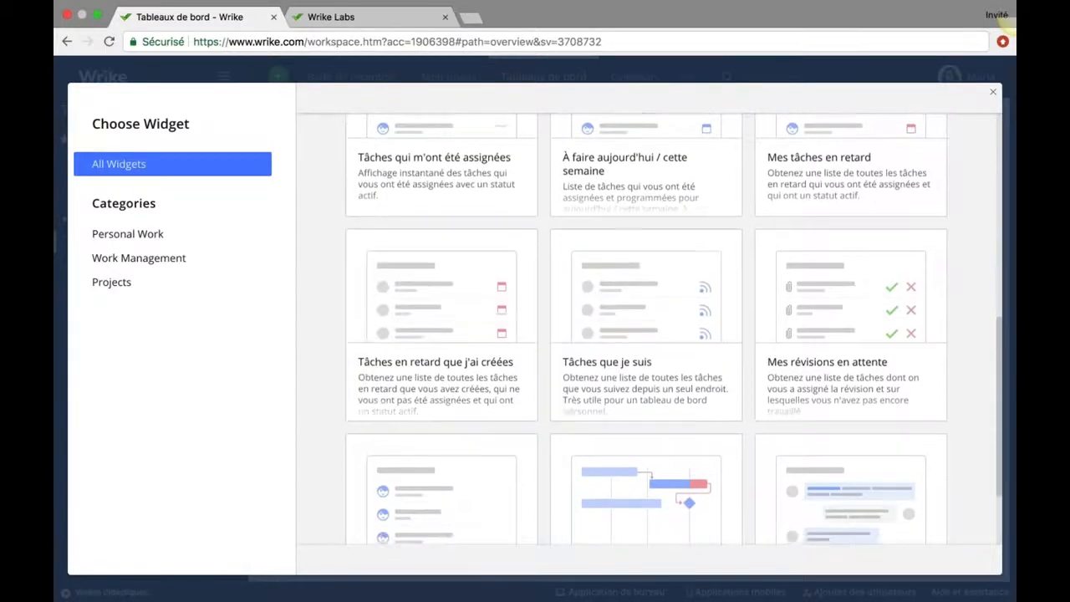
scroll(457, 182, "up", 10)
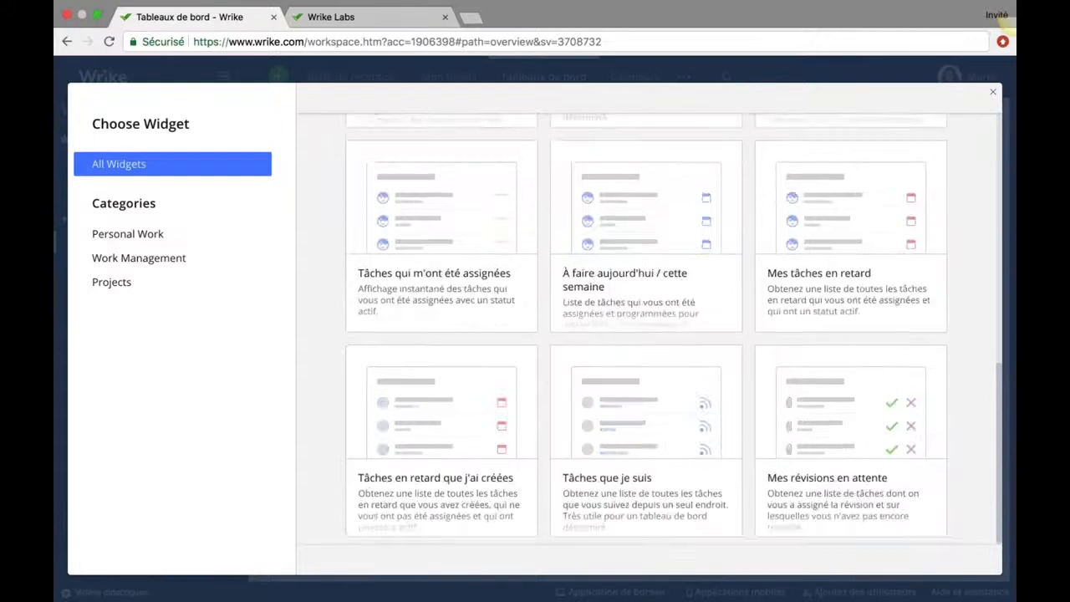
left_click(456, 181)
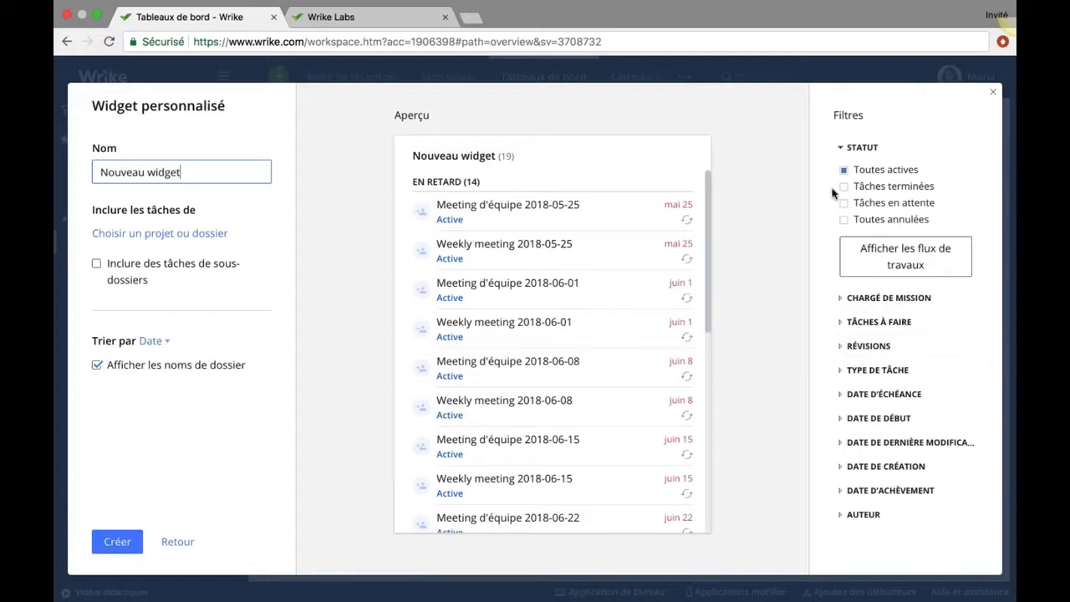
Filter the custom widget to Non assignée tasks and name it 'Tâches non assignées'.
left_click(840, 298)
left_click(844, 370)
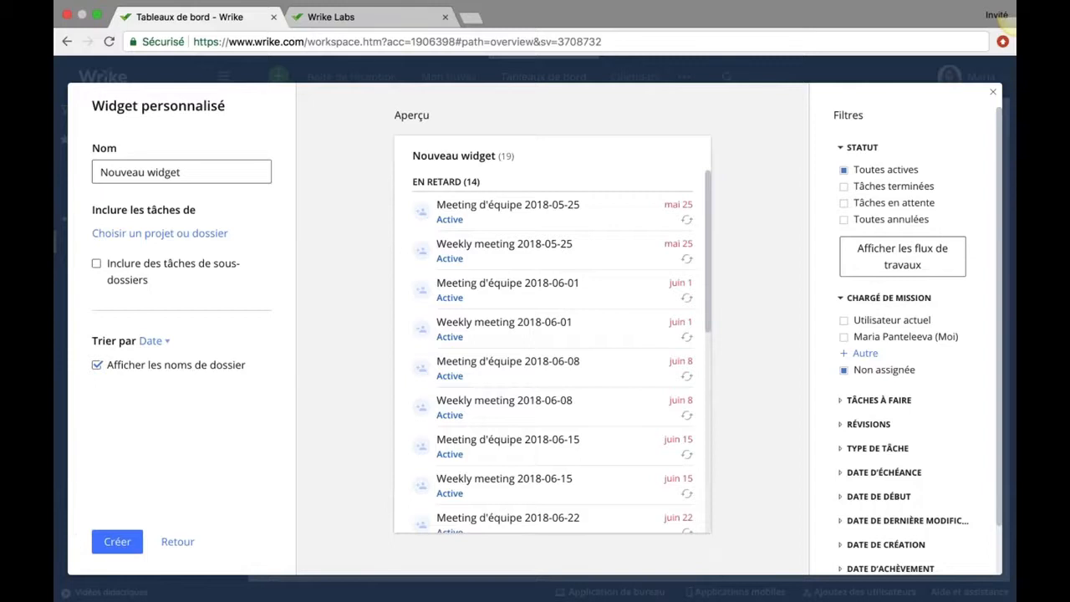
left_click(219, 174)
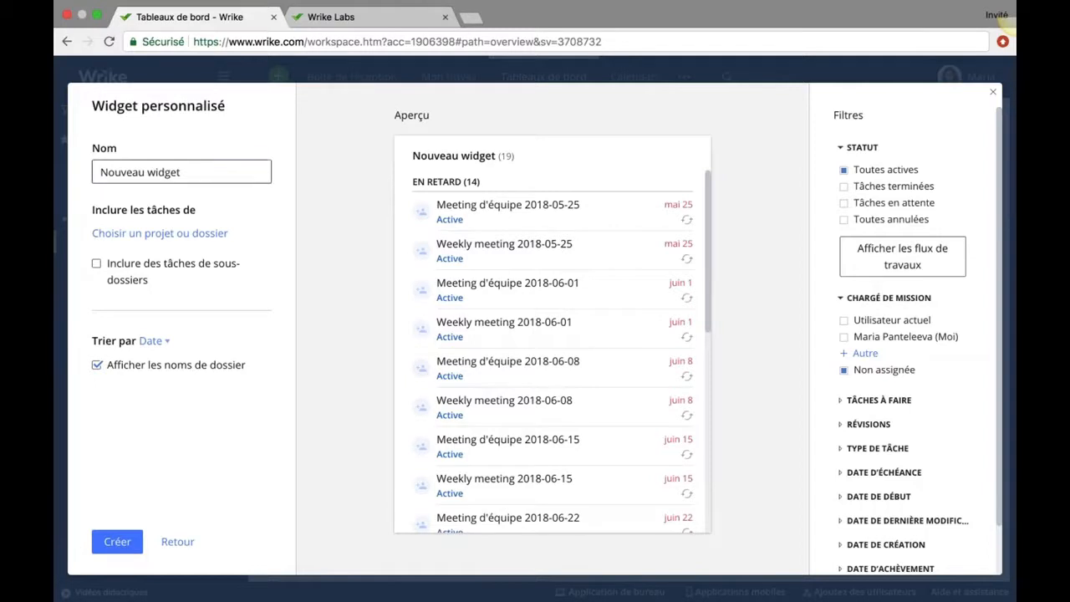
left_click_drag(182, 173, 75, 176)
type("T")
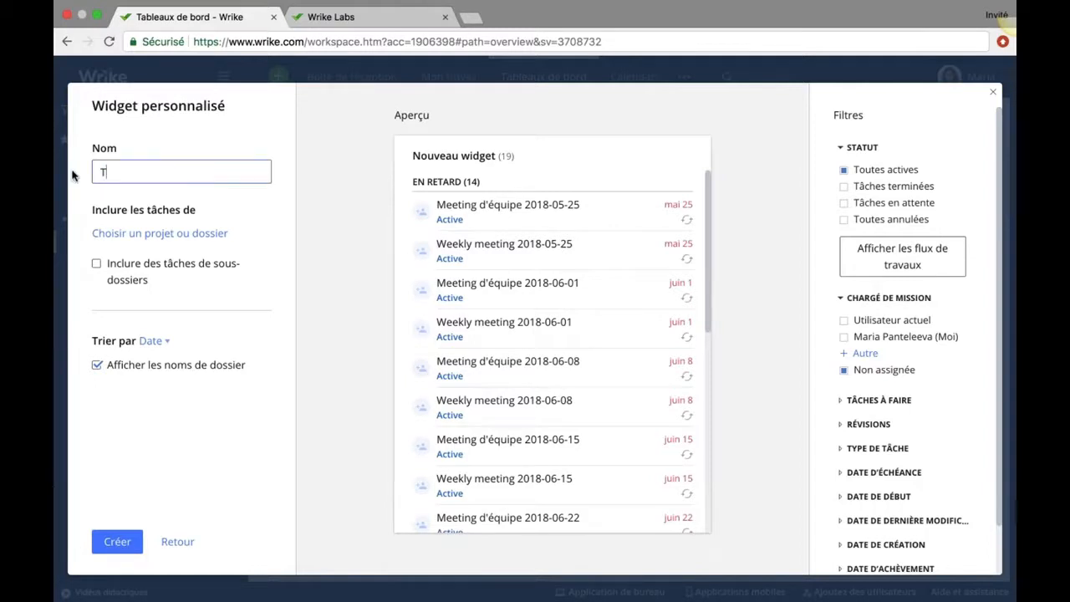
type("âches non assignées")
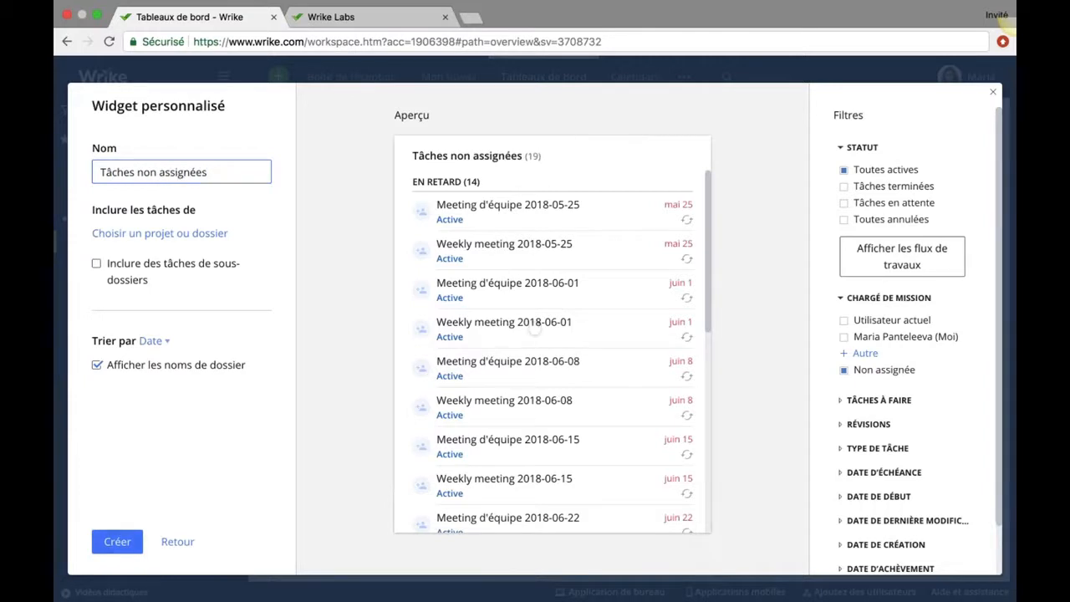
key("Return")
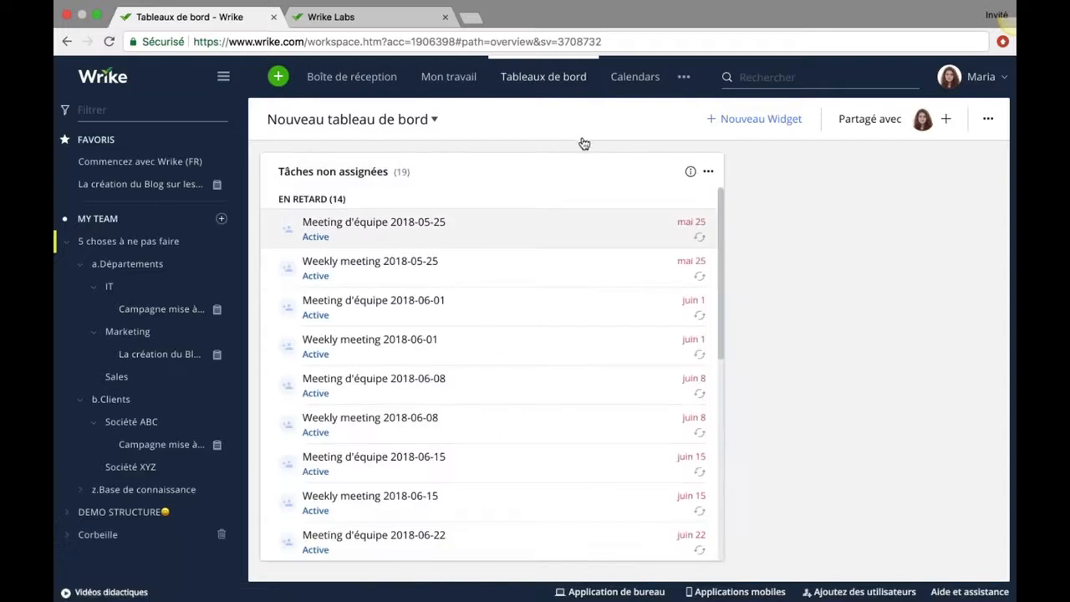
scroll(422, 356, "down", 1)
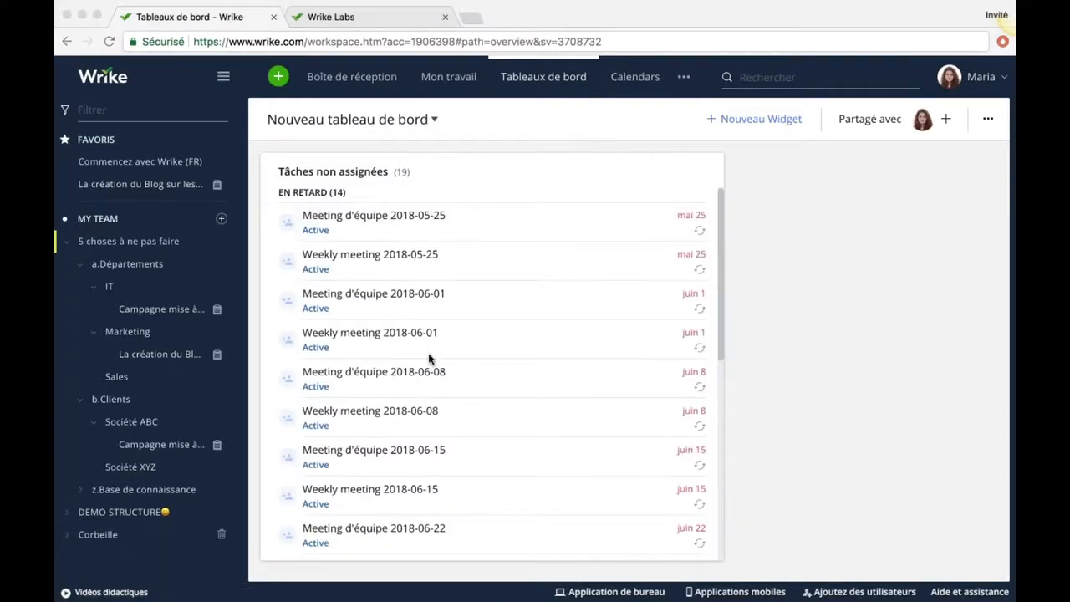
scroll(428, 358, "down", 10)
scroll(429, 358, "up", 10)
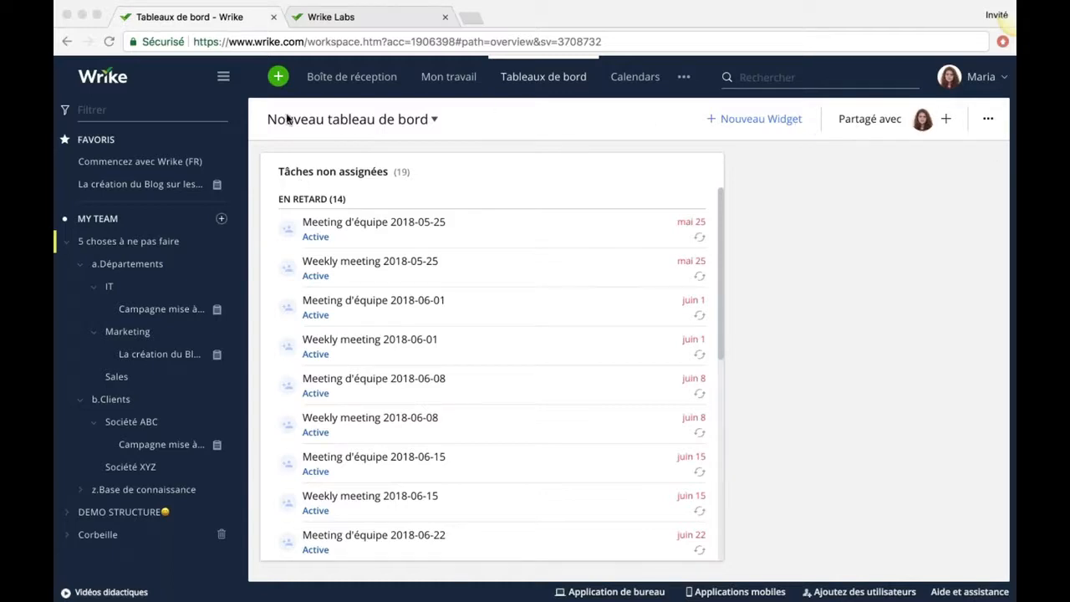
left_click(158, 310)
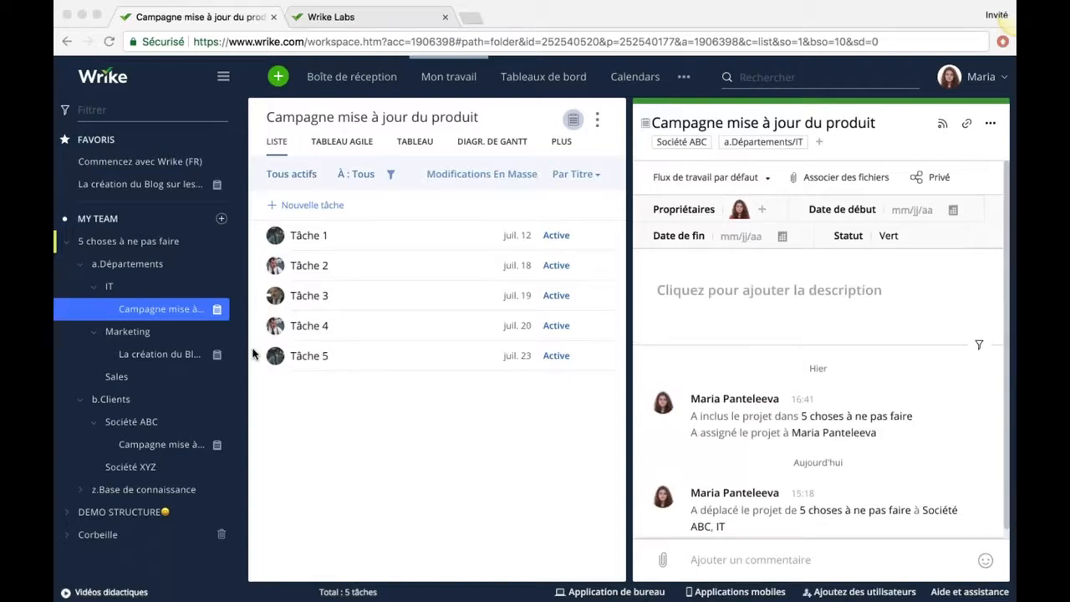
Open the blog project under Marketing, then its Première réunion sur Blog task.
left_click(152, 353)
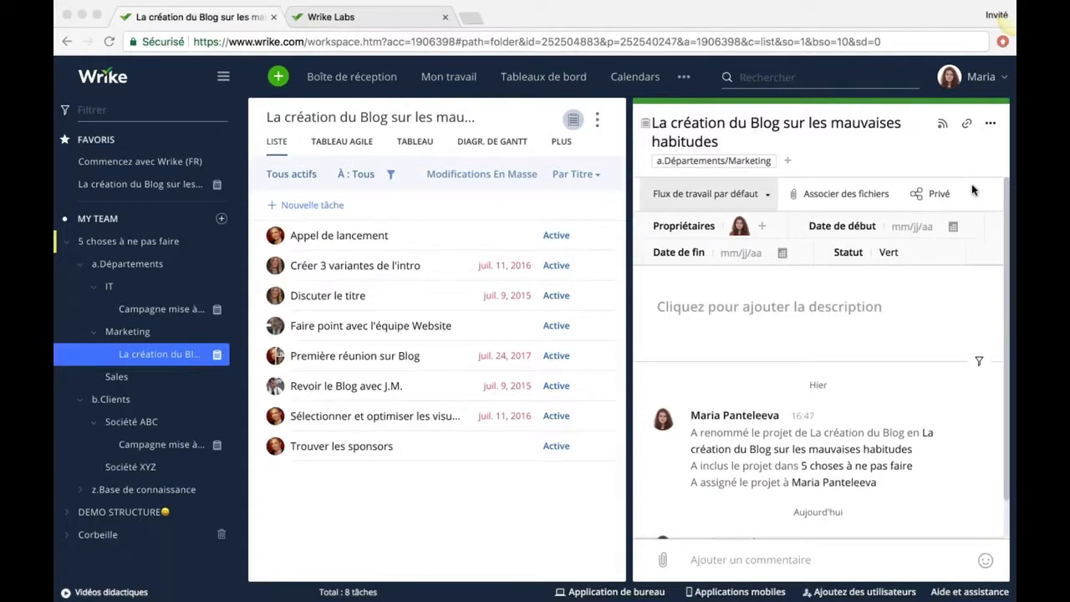
left_click(365, 352)
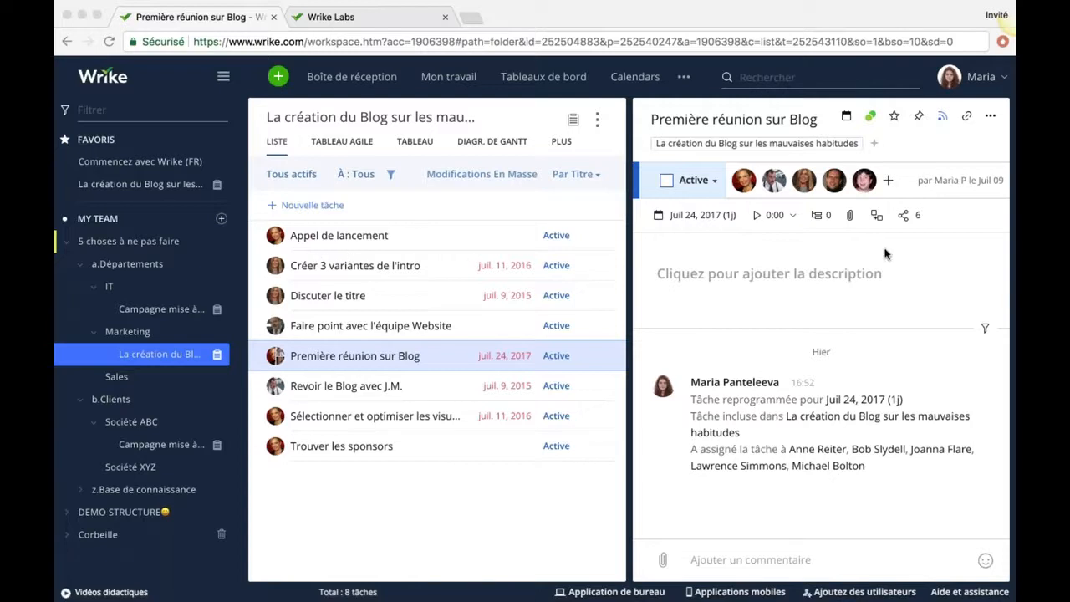
Post a comment mentioning a teammate and the Designers group, then begin a new subtask.
left_click(720, 542)
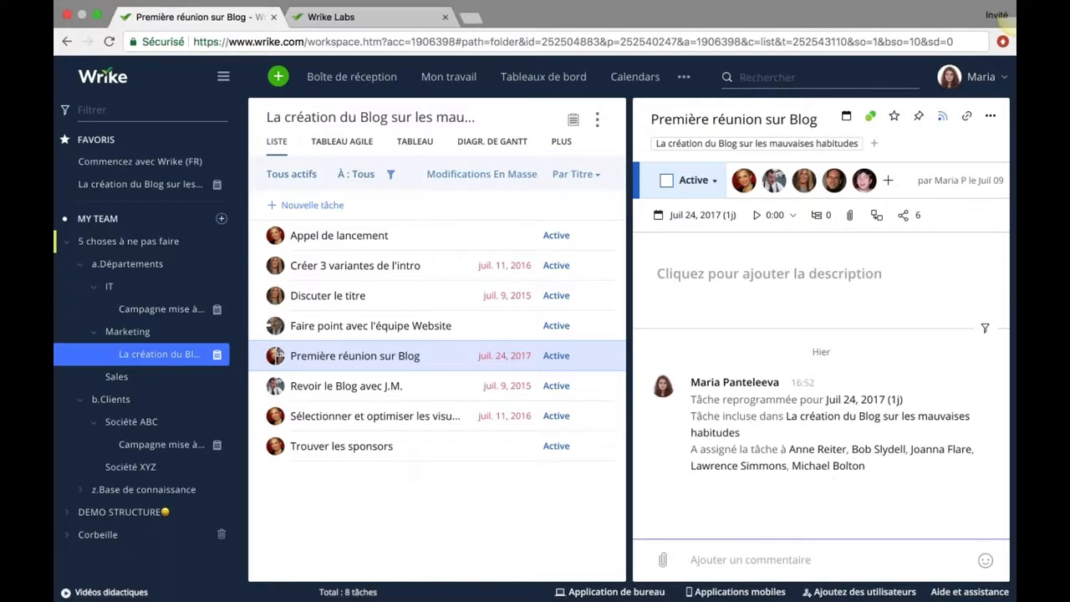
type("@")
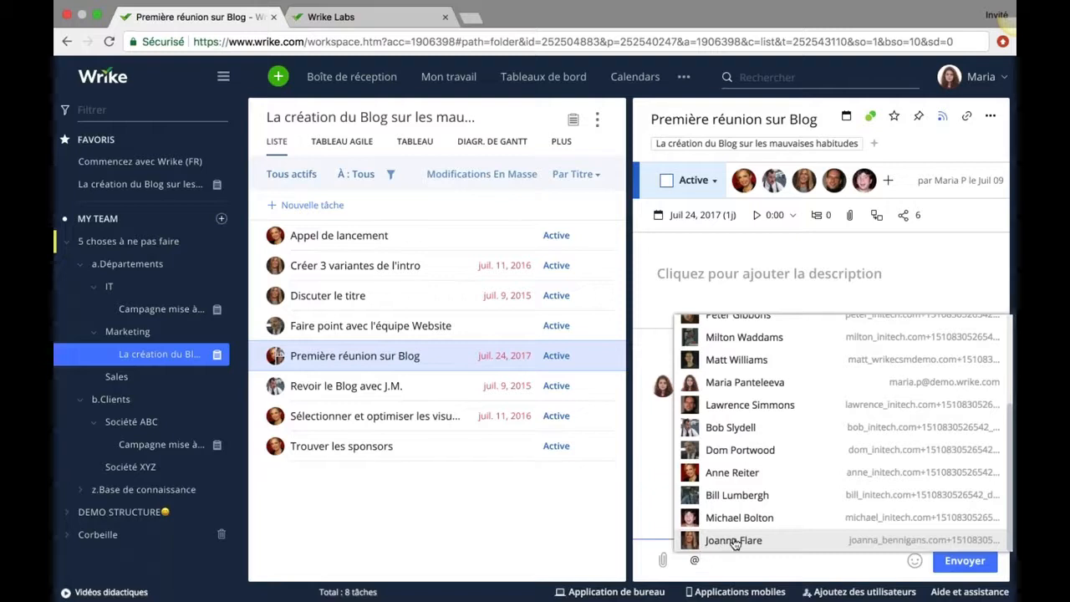
left_click(720, 544)
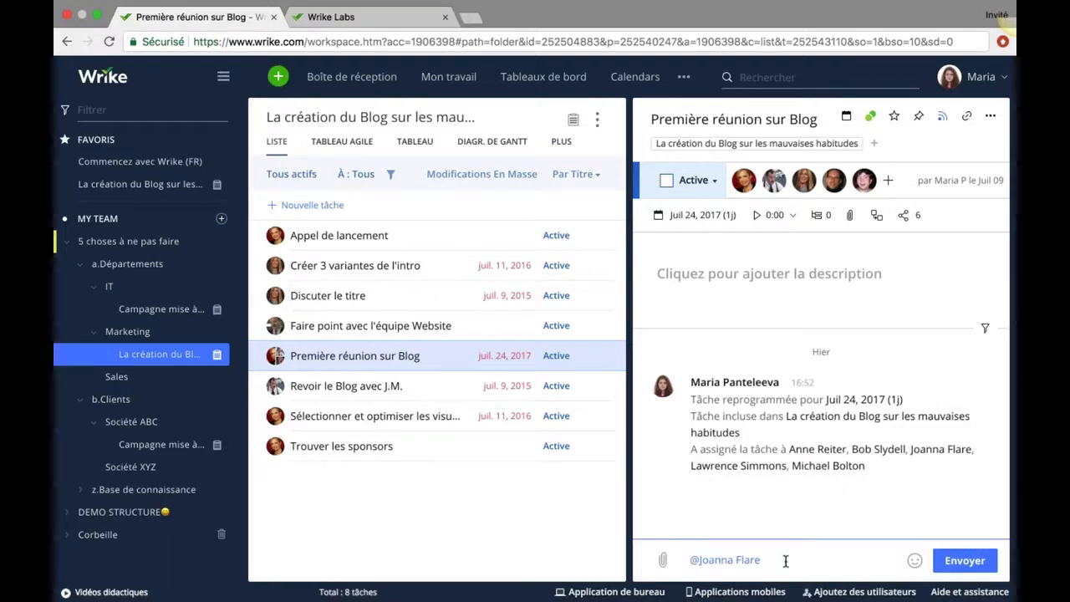
type("@")
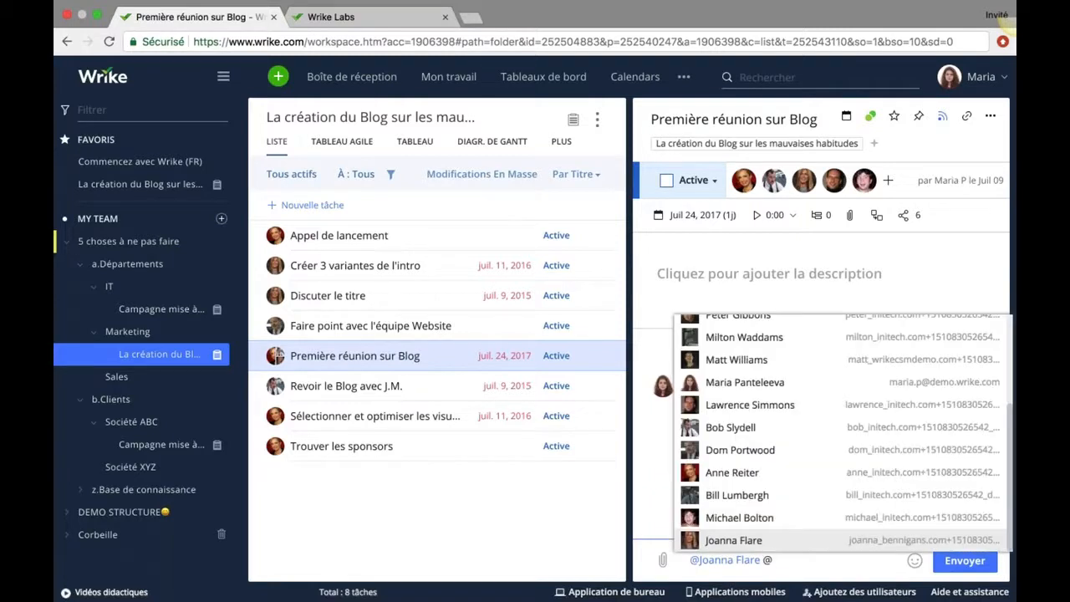
type("Design")
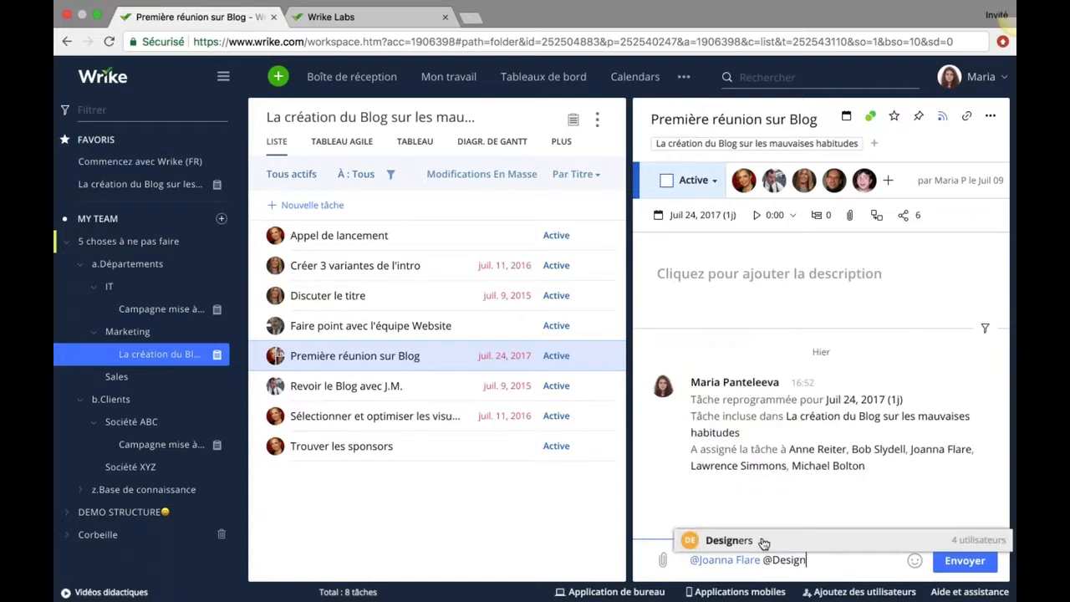
key("Return")
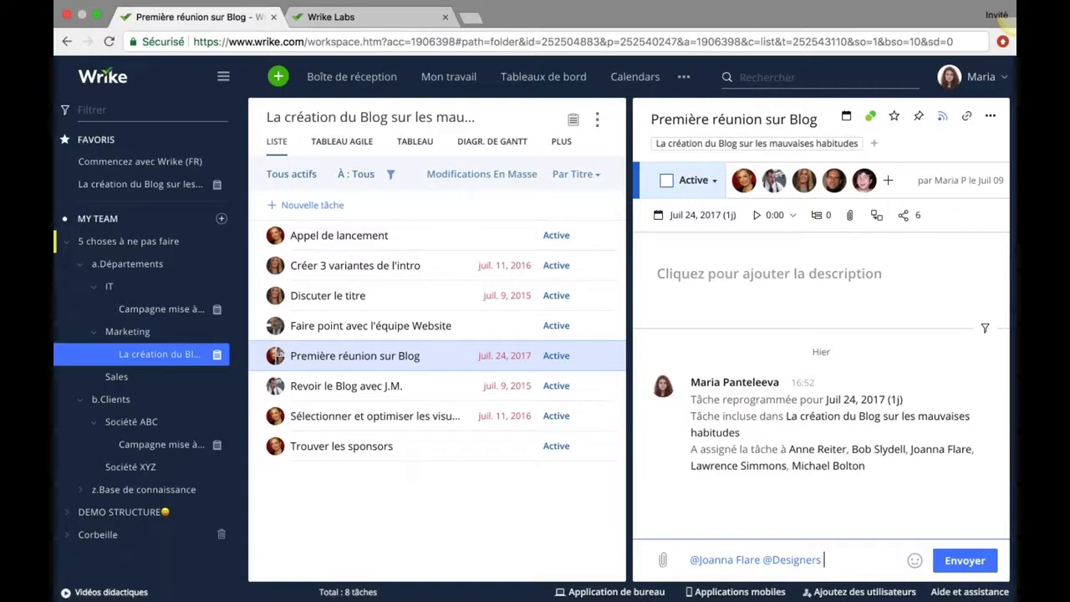
left_click(964, 556)
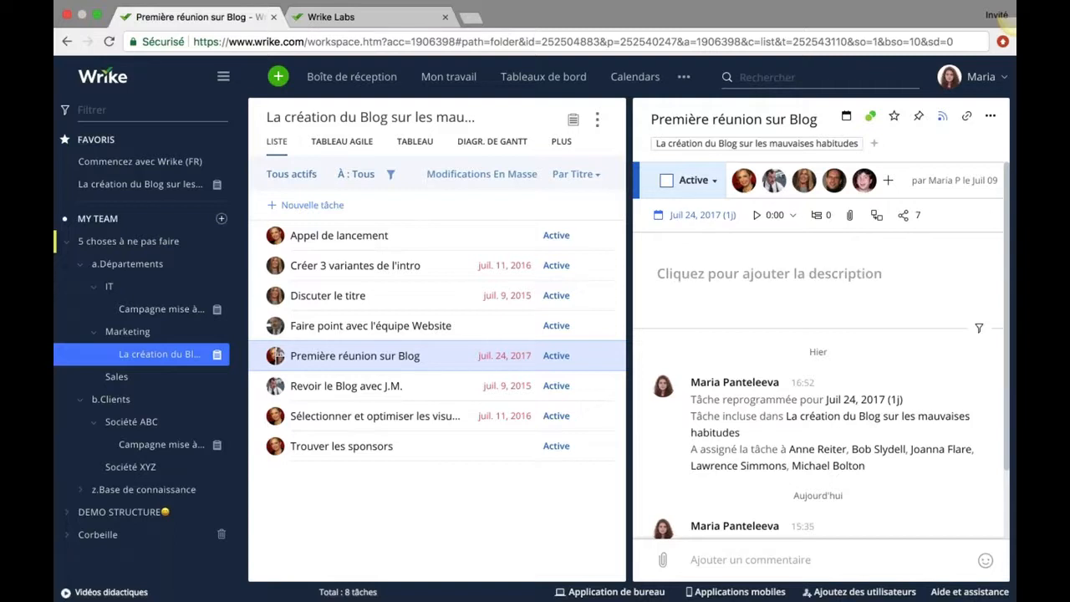
left_click(822, 215)
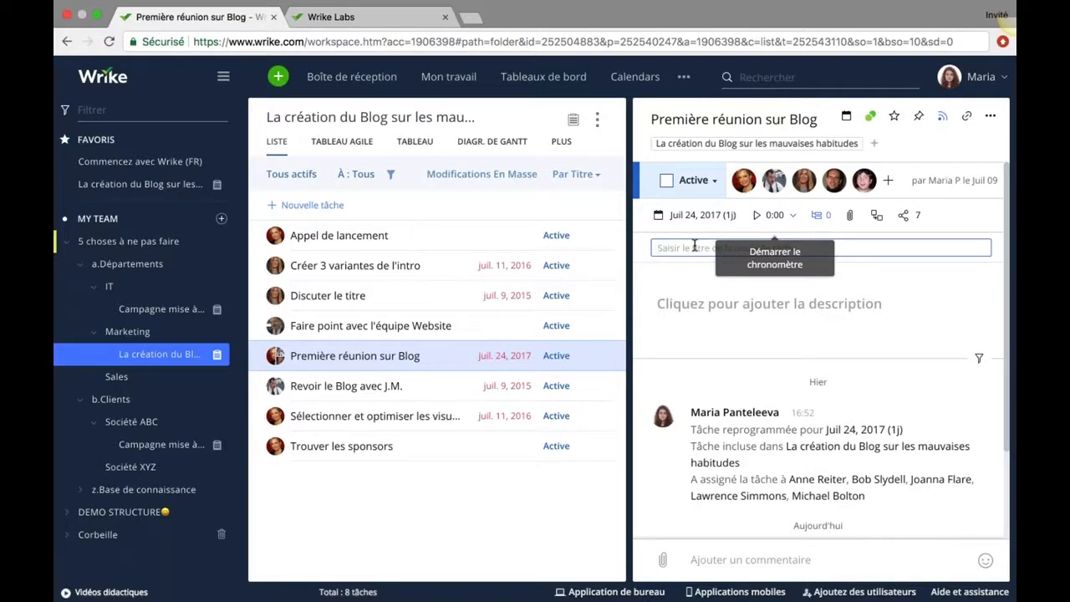
Add two subtasks, each titled '<teammate's name> doit faire ça', each assigned to a different teammate.
type("Joanna doit fai")
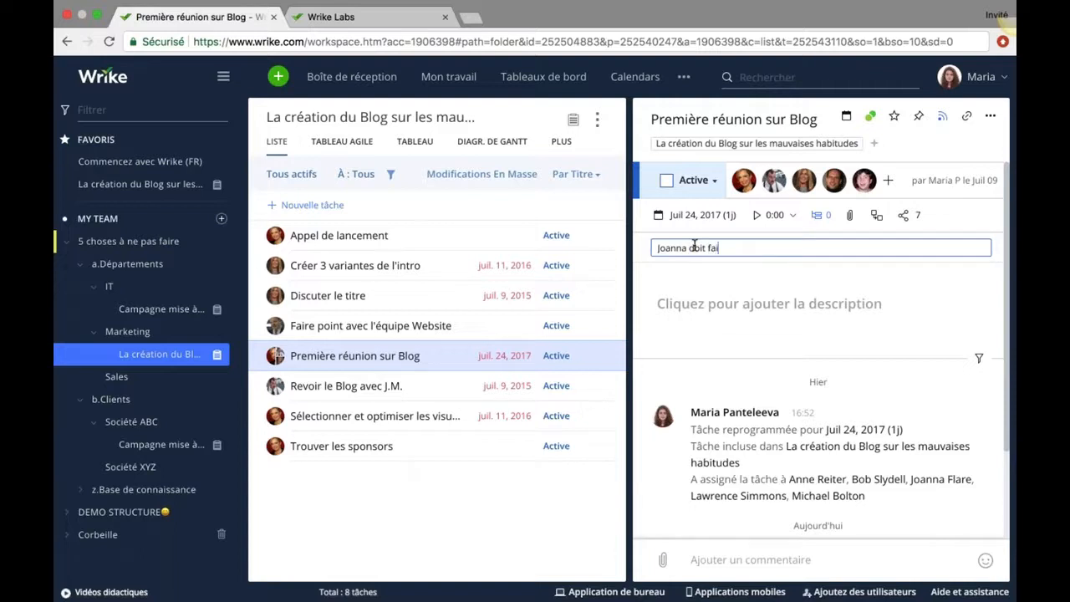
type("re ça")
key("Return")
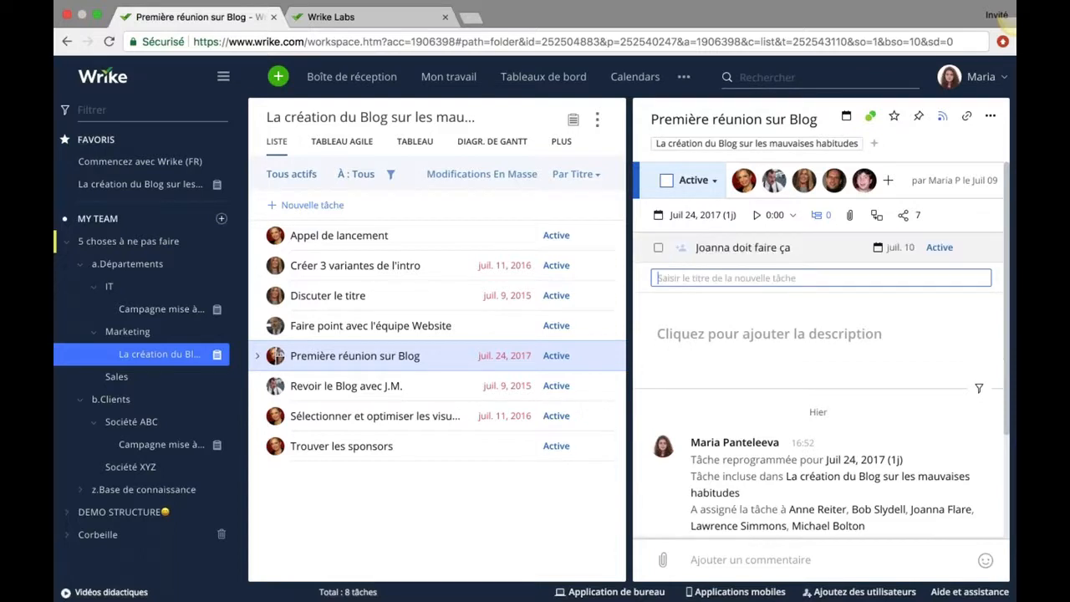
left_click(680, 248)
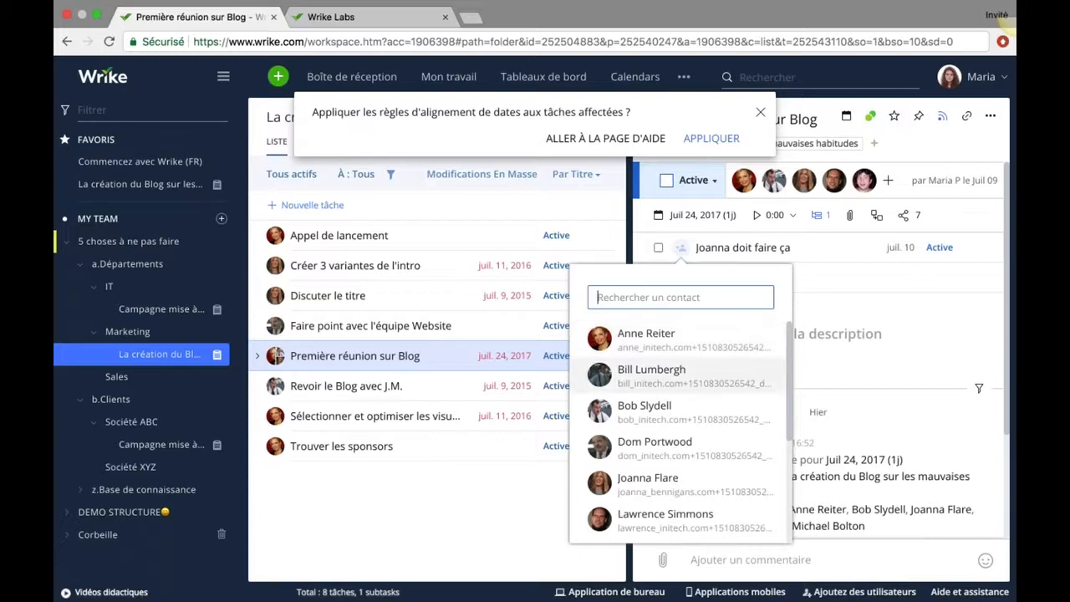
left_click(649, 485)
left_click(720, 278)
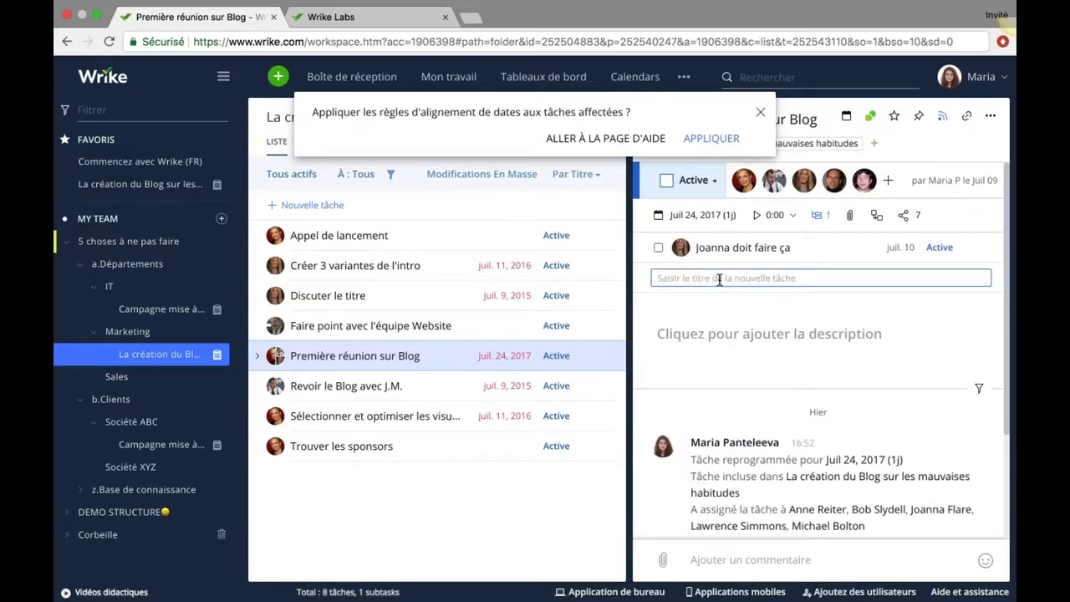
type("Dom doit faire ça")
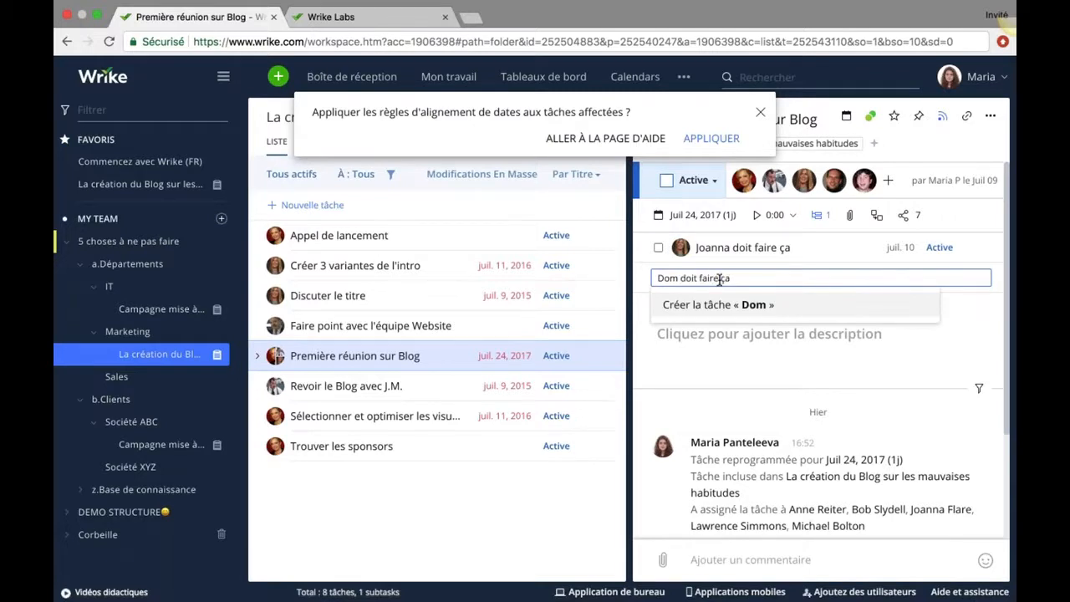
left_click(725, 306)
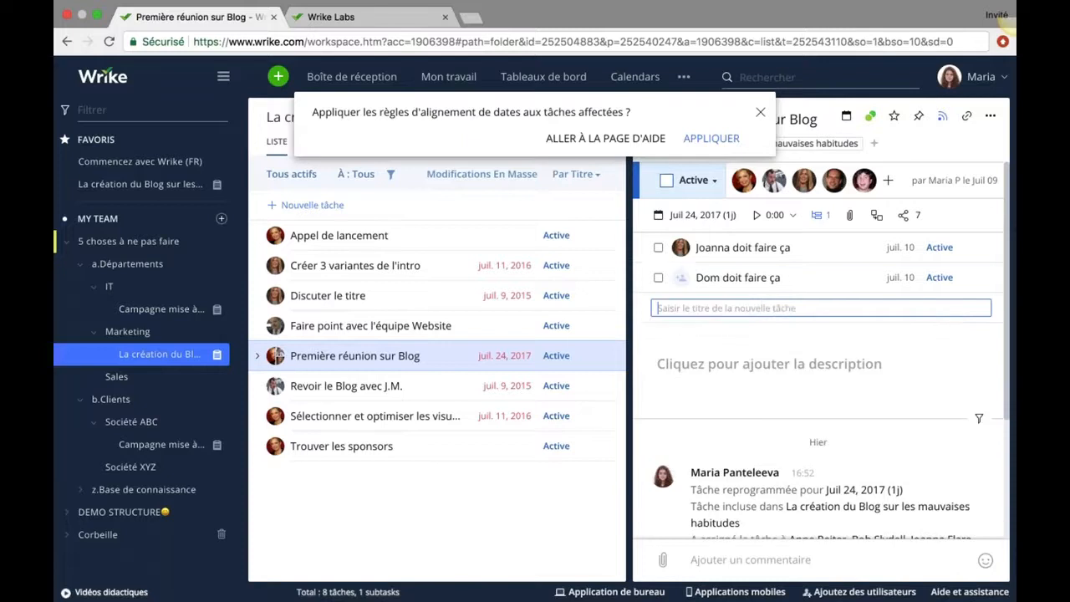
left_click(679, 278)
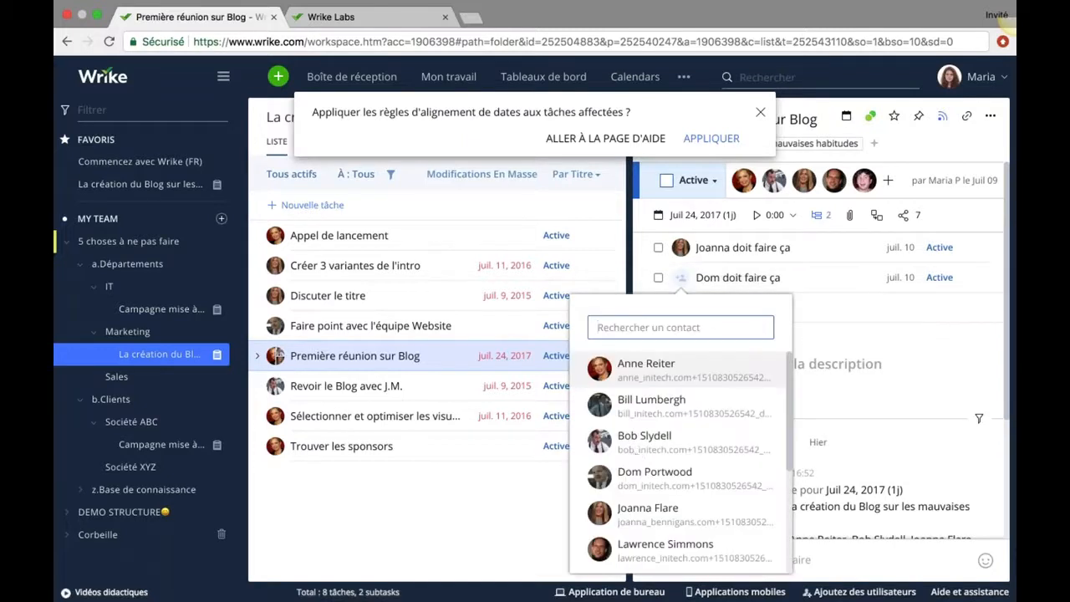
left_click(660, 474)
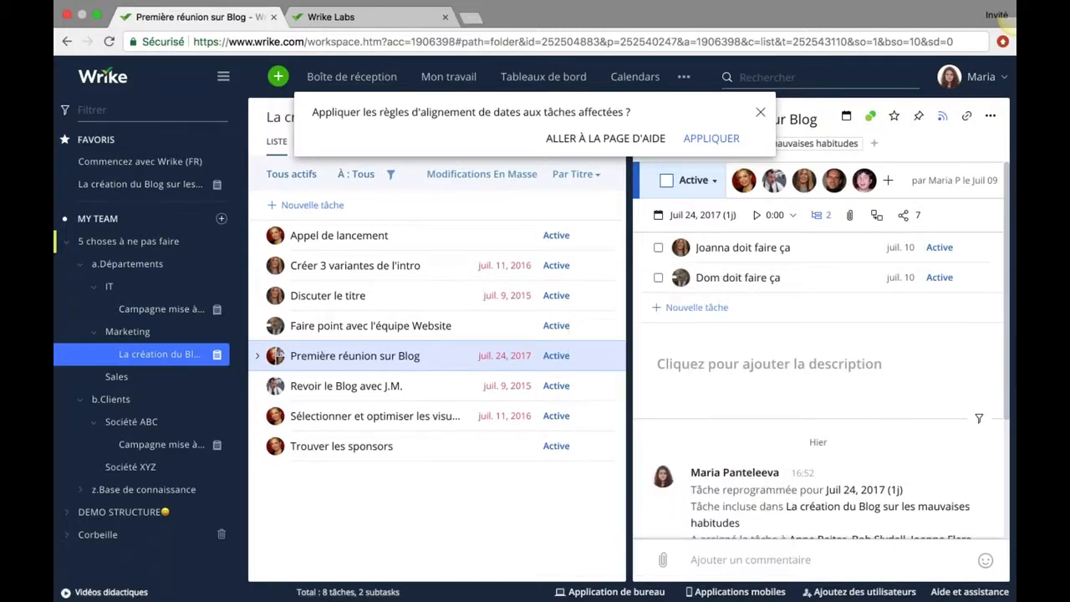
Remove three assignees from the parent task, leaving two, and dismiss the date-alignment prompt.
left_click(784, 174)
left_click(785, 175)
left_click(786, 178)
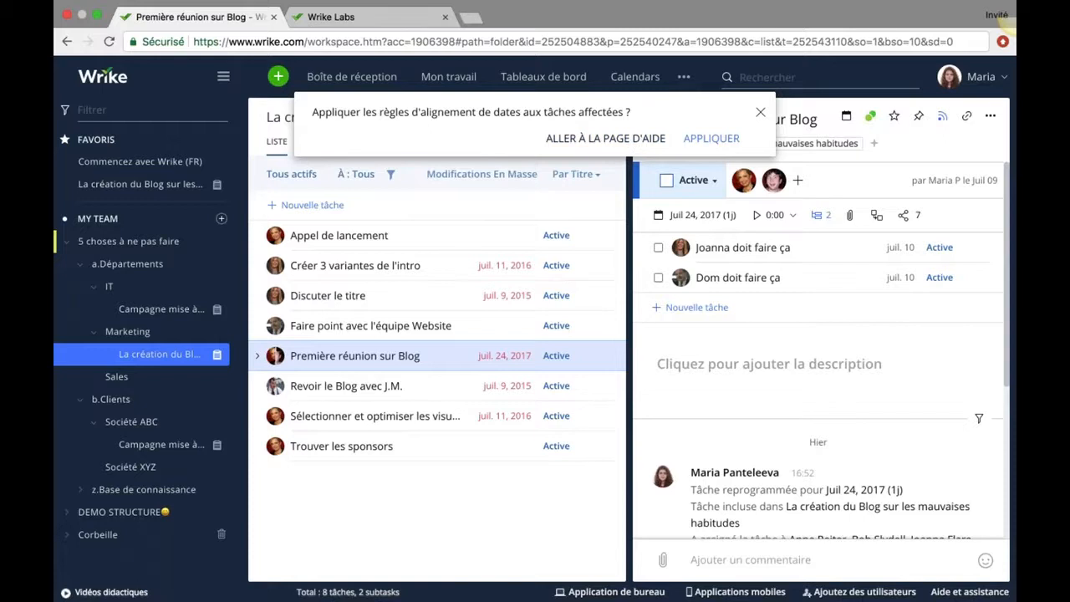
left_click(761, 112)
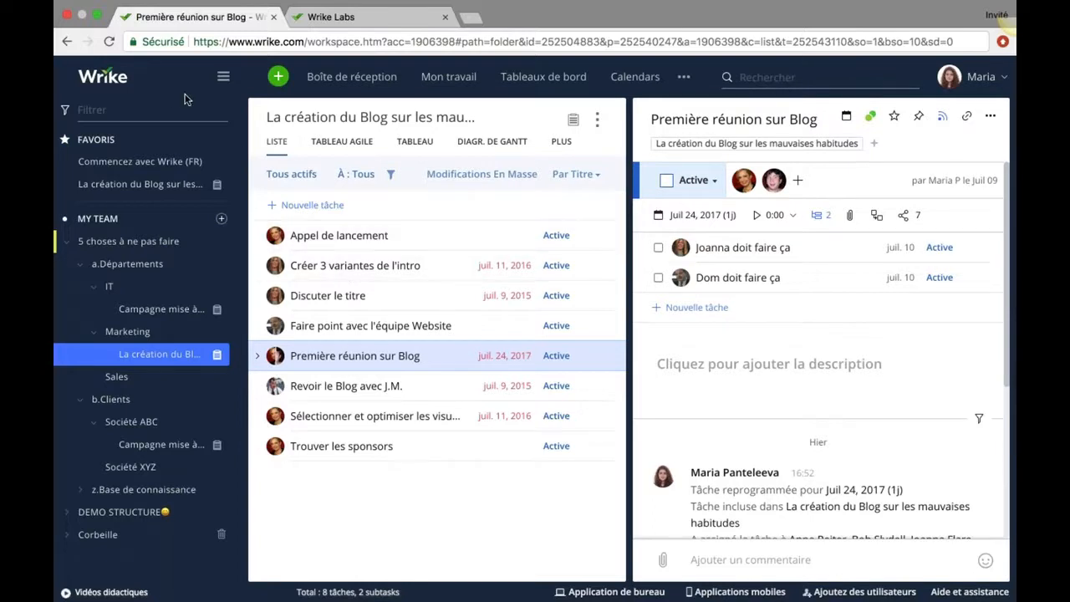
Close the 'Appliquer les règles d'alignement' prompt and confirm the task status stays Active.
left_click(66, 86)
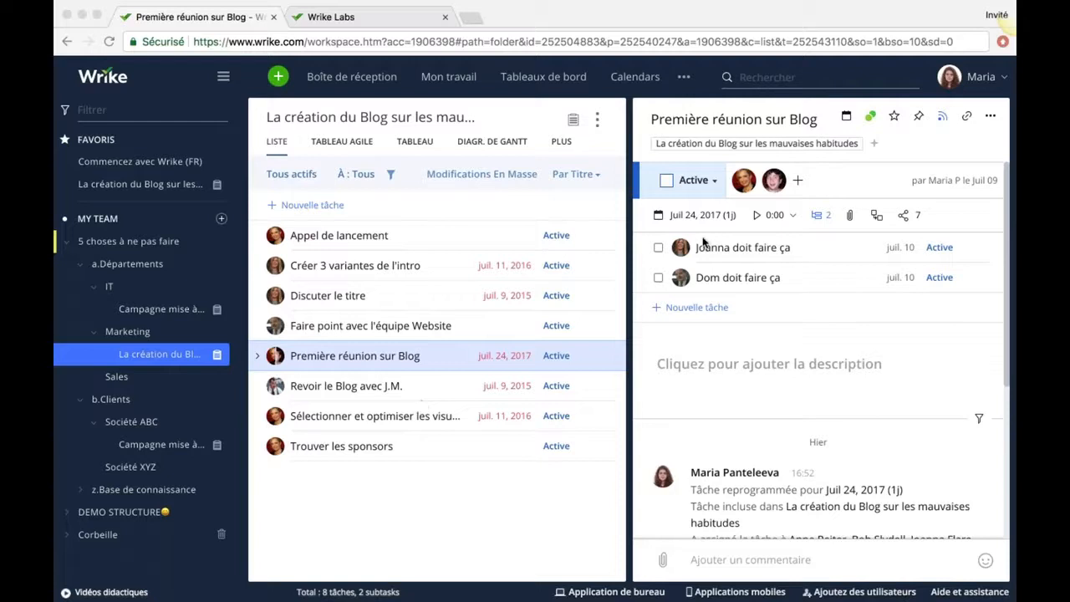
left_click(712, 183)
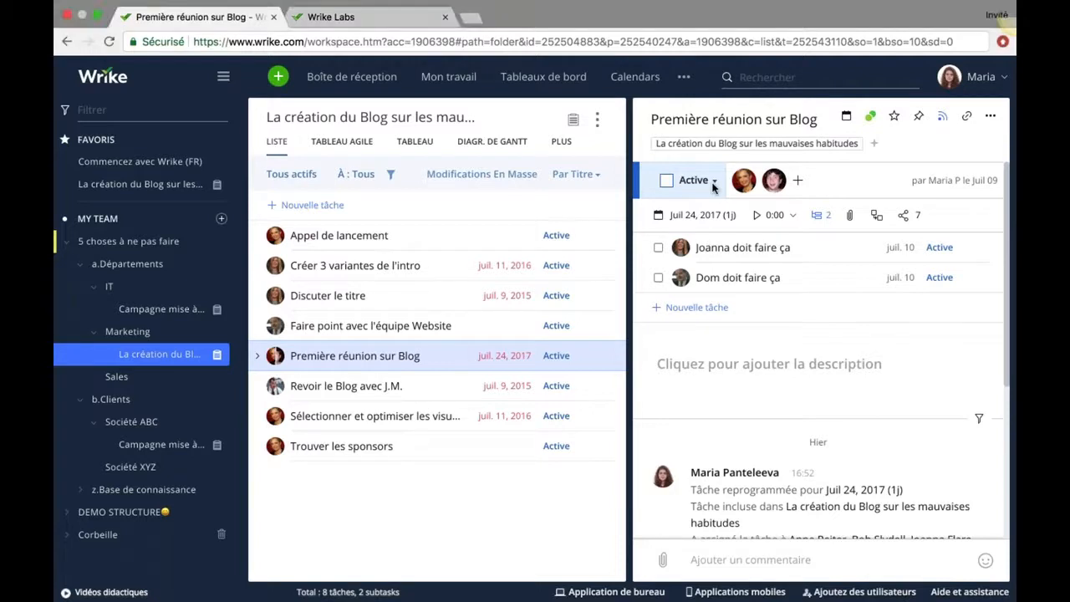
left_click(714, 182)
left_click(713, 183)
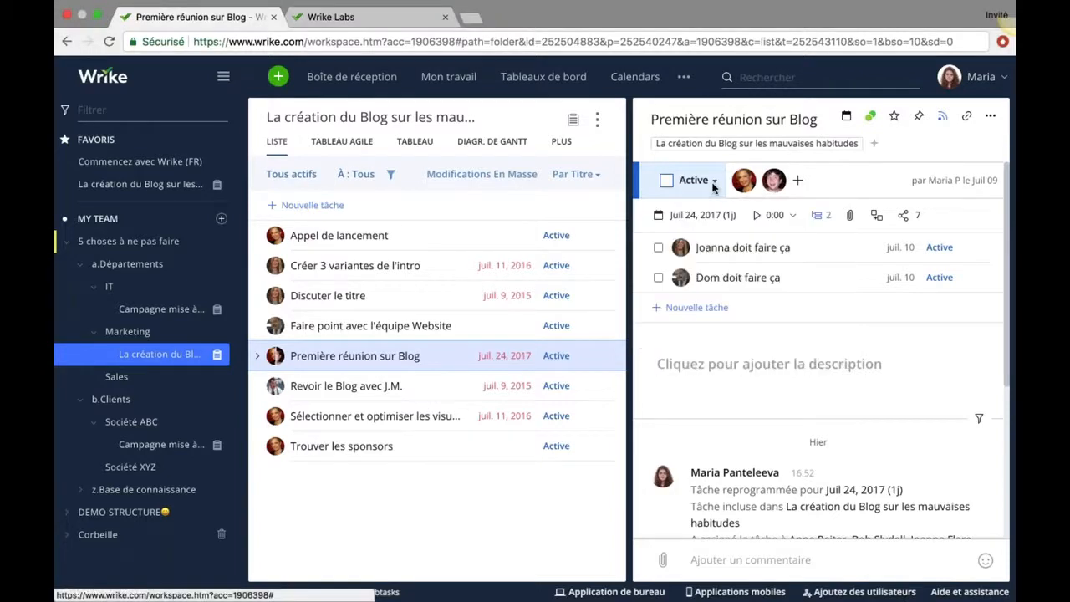
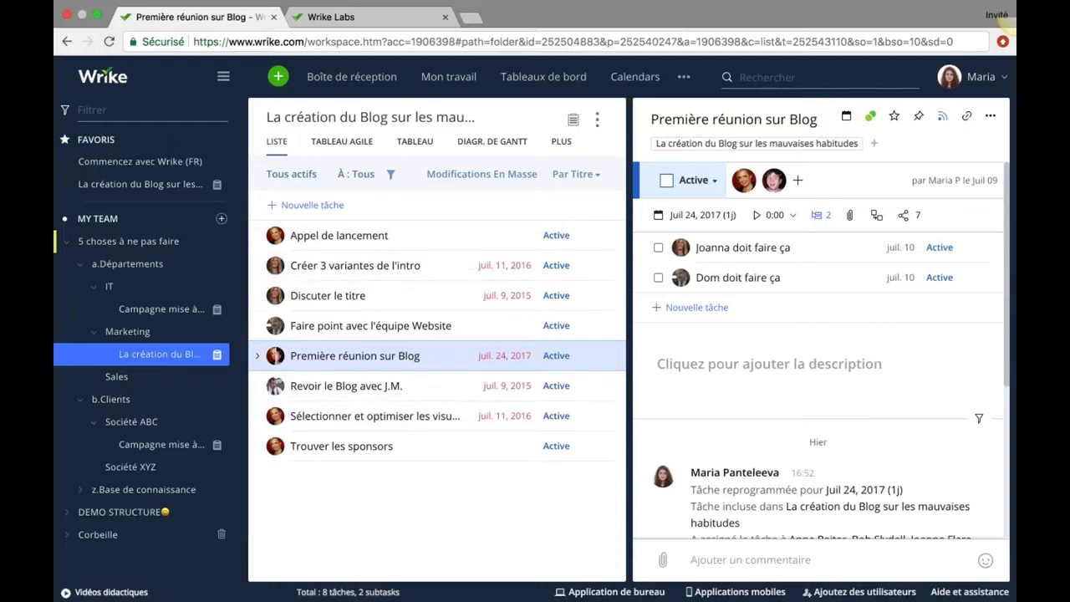
Open the Appel de lancement task's details, then go to the profile settings page.
left_click(360, 238)
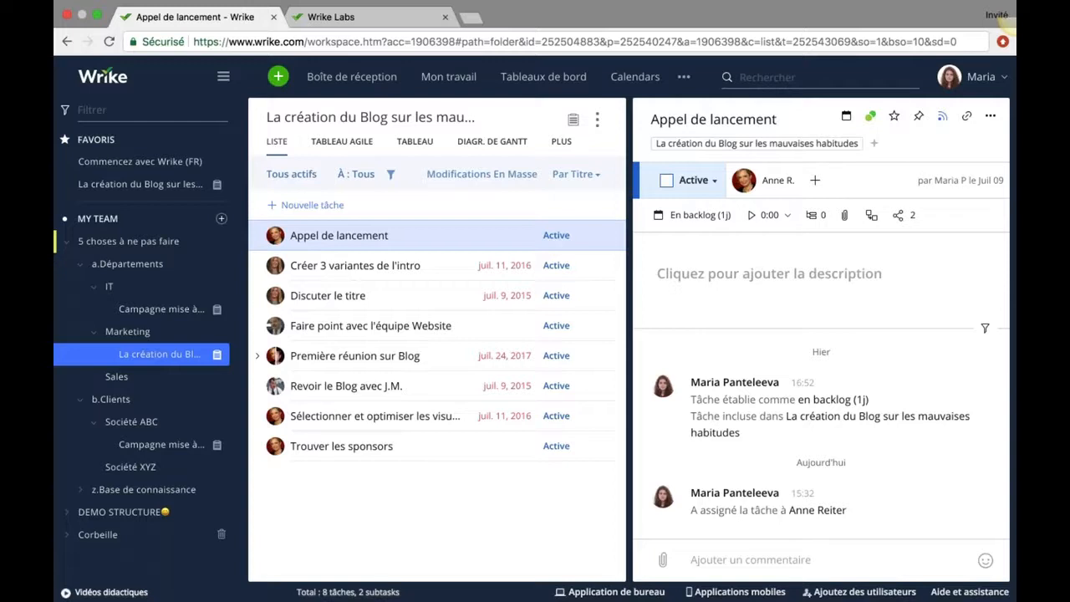
left_click(970, 75)
left_click(844, 197)
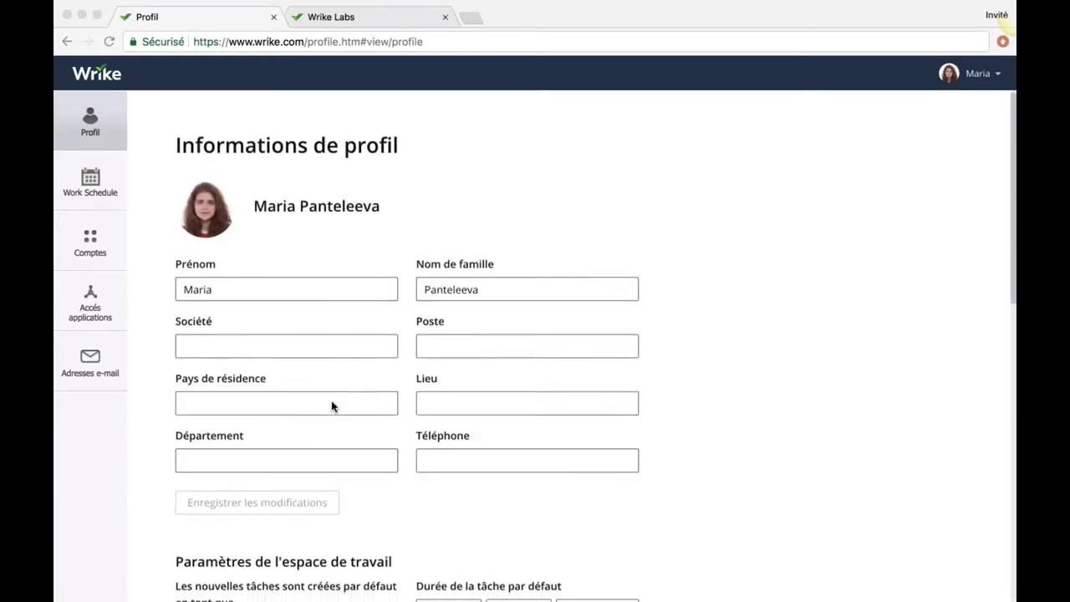
scroll(331, 406, "down", 5)
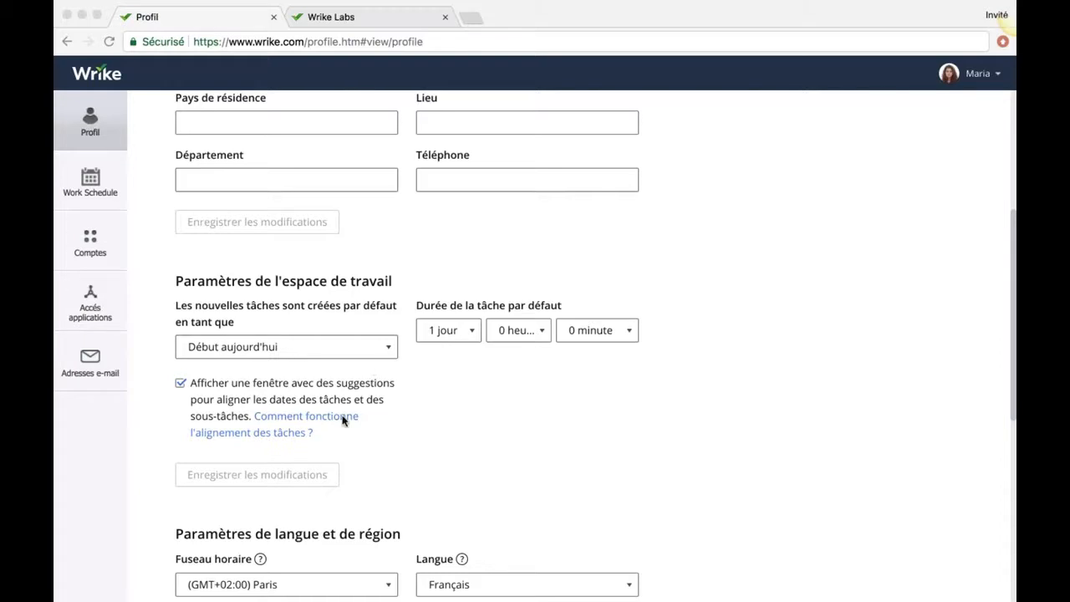
left_click(390, 351)
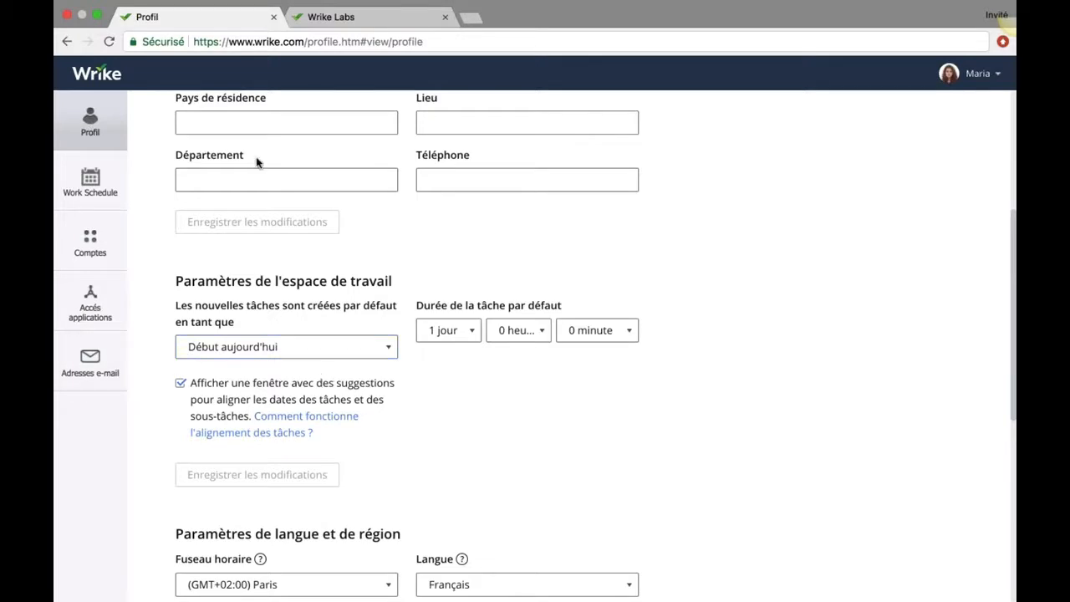
left_click(96, 77)
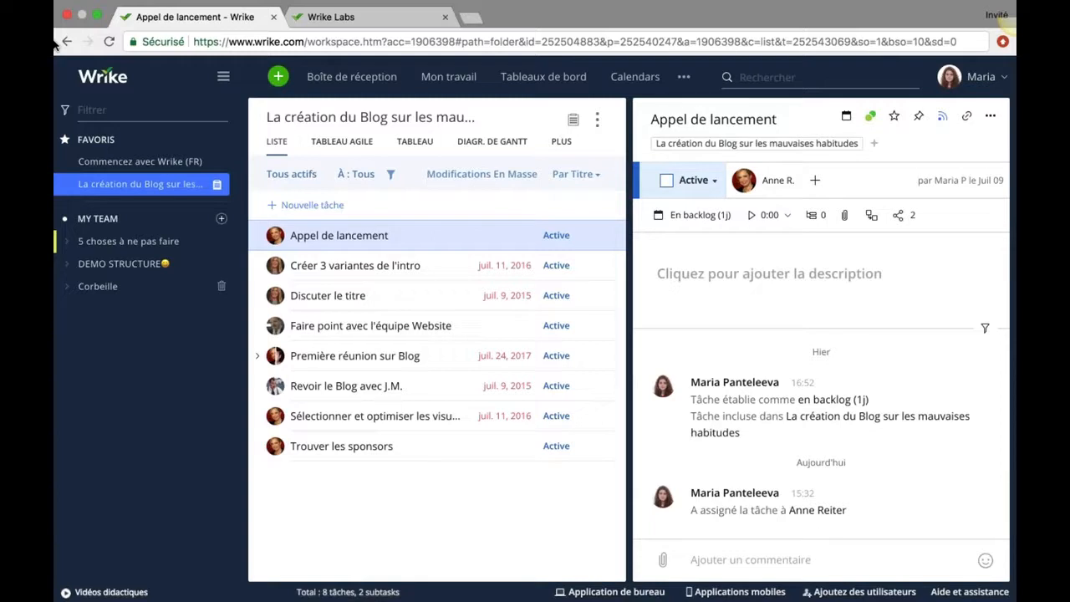
Go to Rapports via the ••• menu and scroll through the report templates and saved reports.
left_click(684, 77)
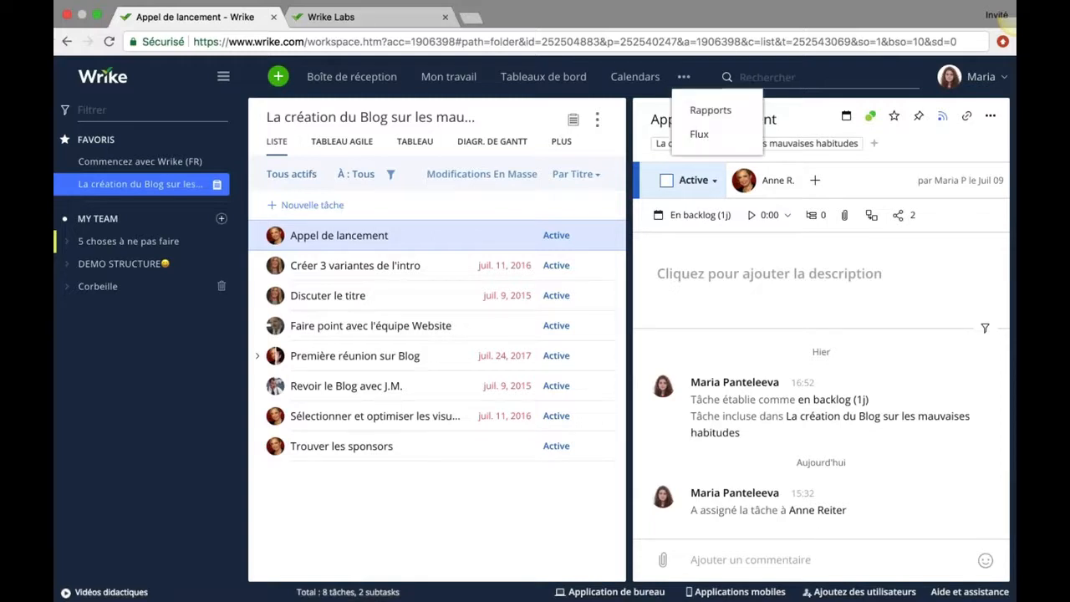
left_click(711, 111)
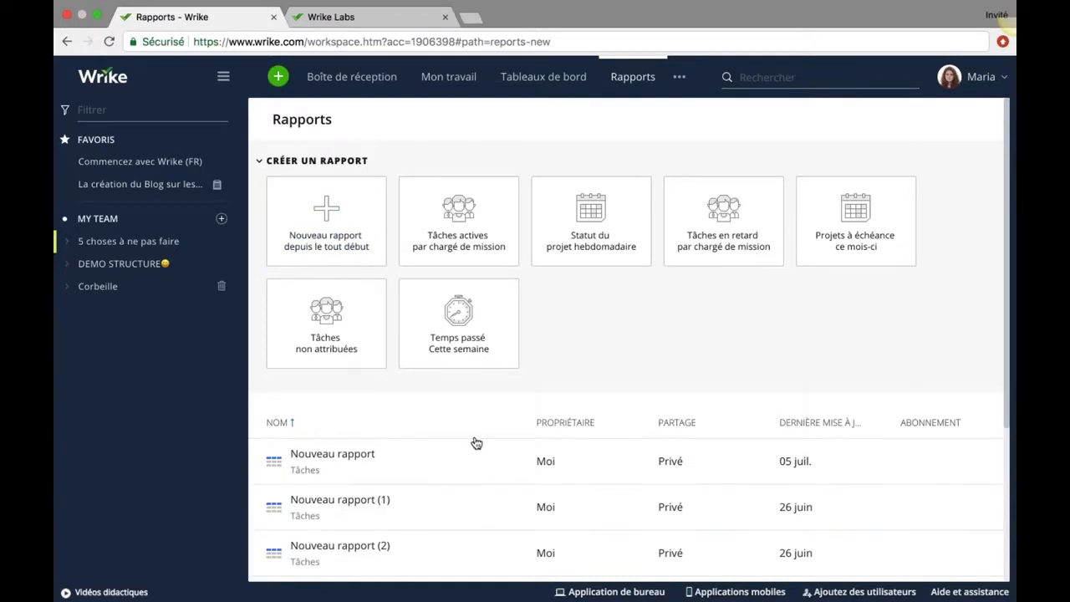
scroll(476, 443, "down", 1)
scroll(476, 443, "down", 5)
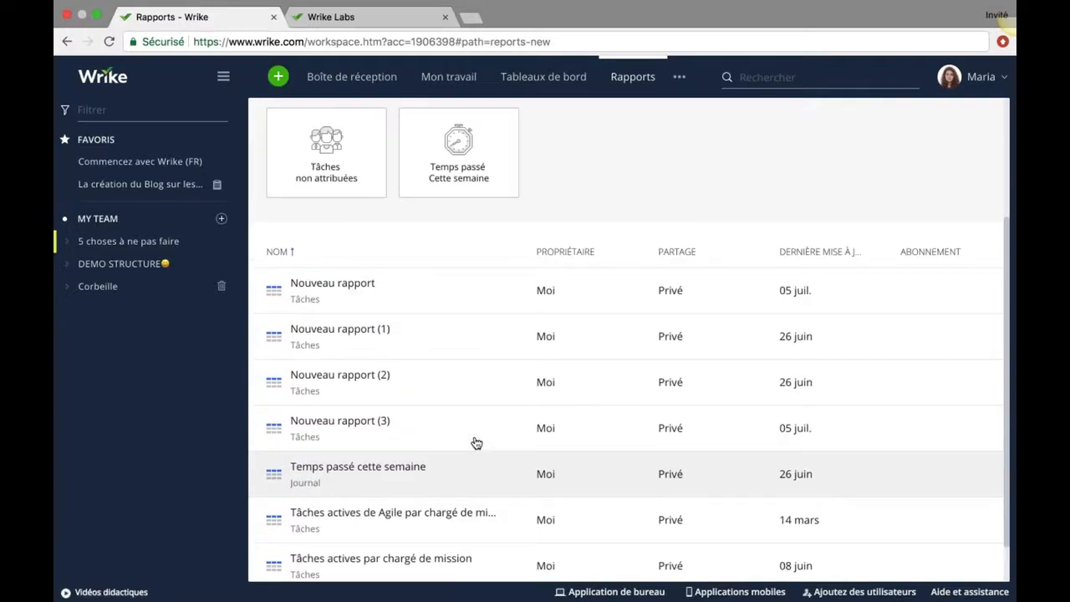
scroll(401, 411, "up", 1)
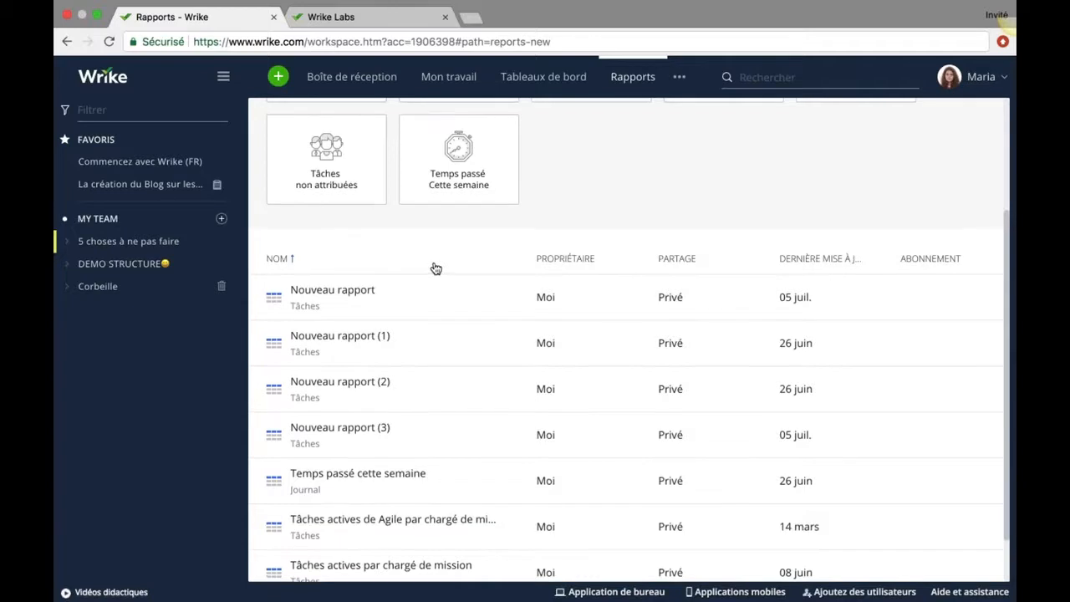
scroll(435, 268, "up", 3)
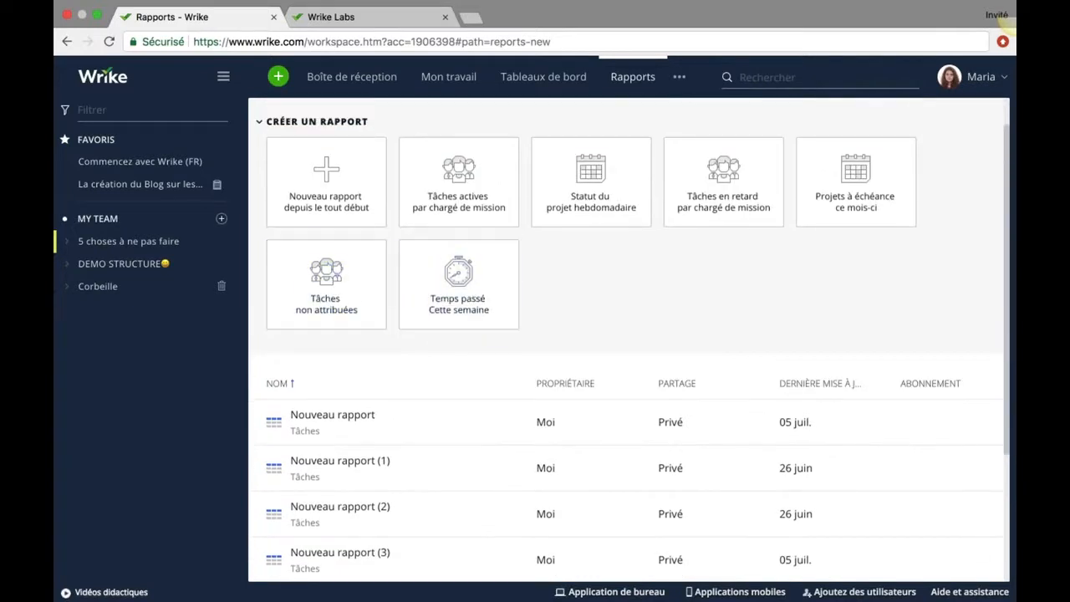
scroll(458, 284, "up", 1)
scroll(590, 217, "up", 2)
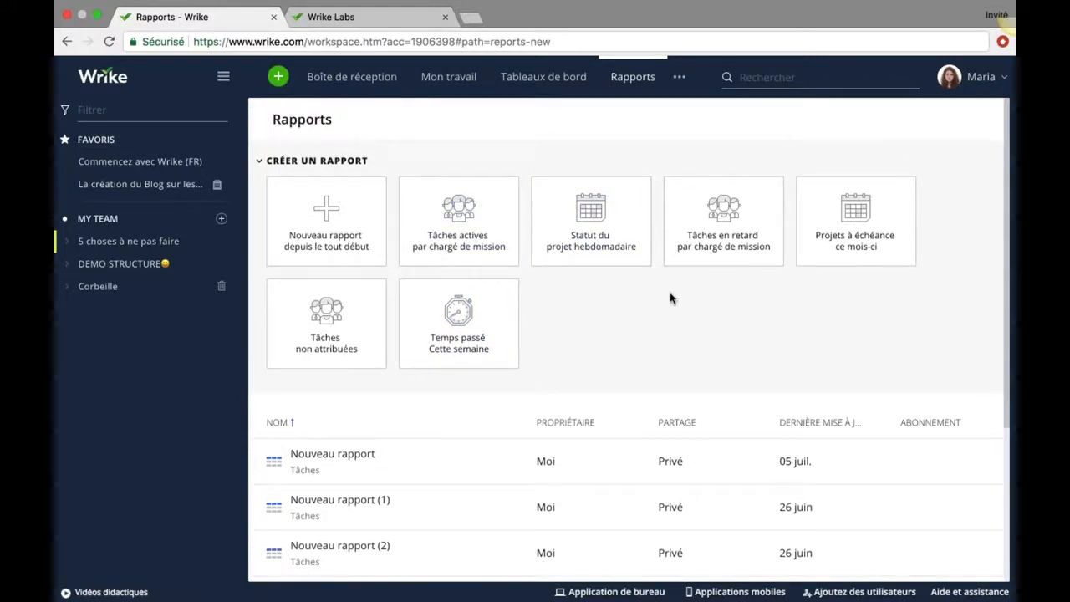
scroll(546, 356, "down", 1)
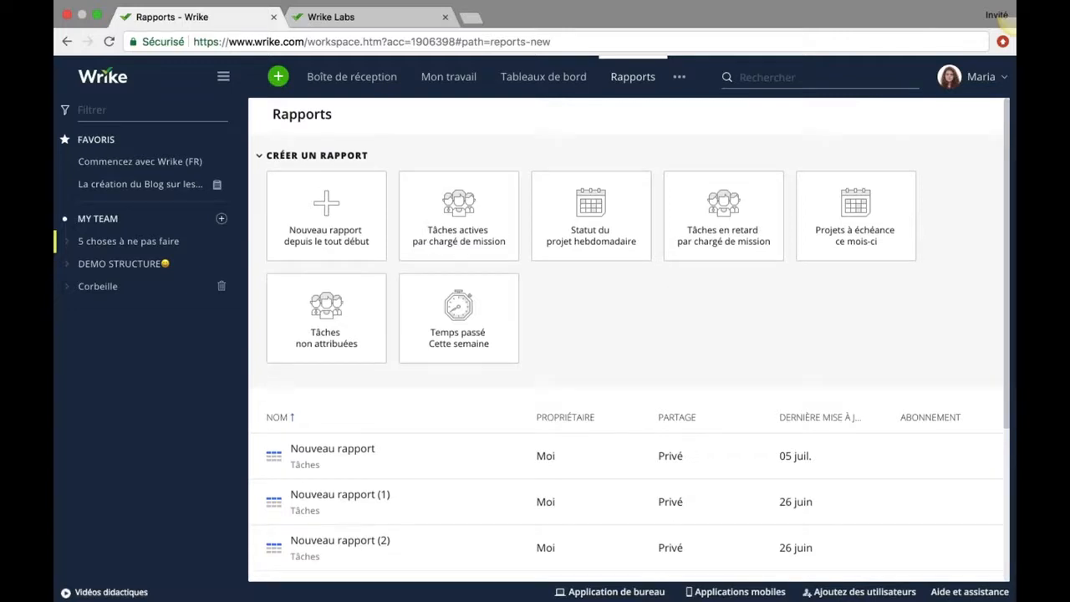
scroll(546, 418, "down", 5)
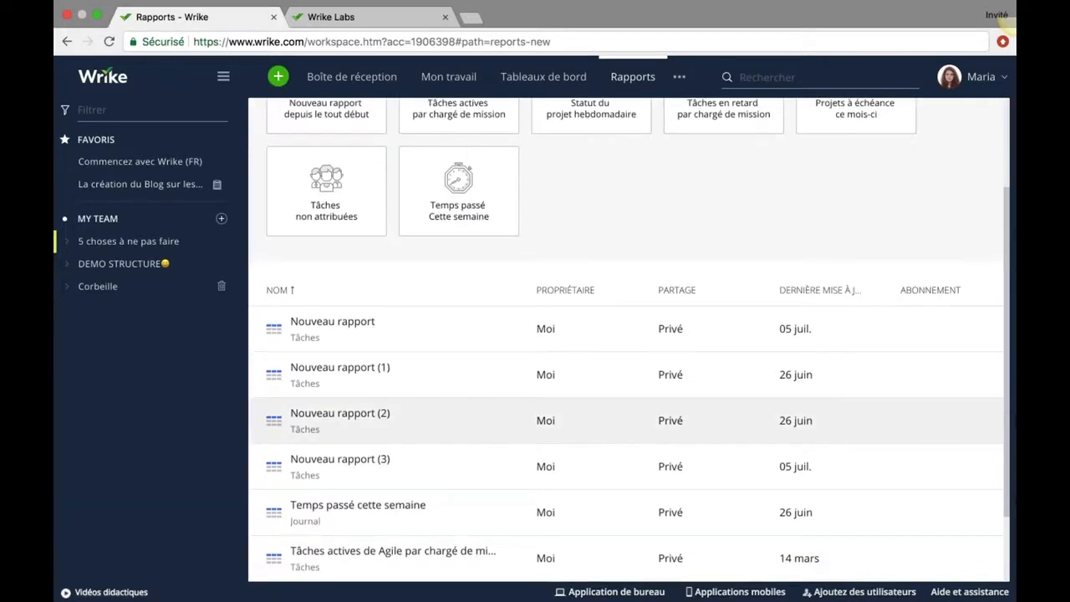
scroll(377, 435, "down", 3)
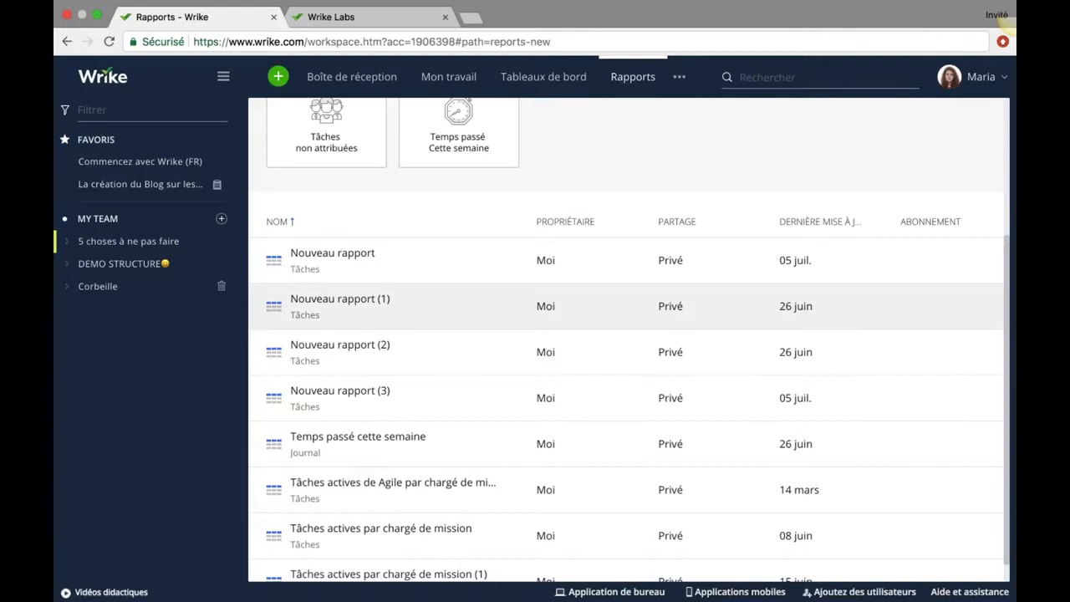
scroll(424, 263, "up", 1)
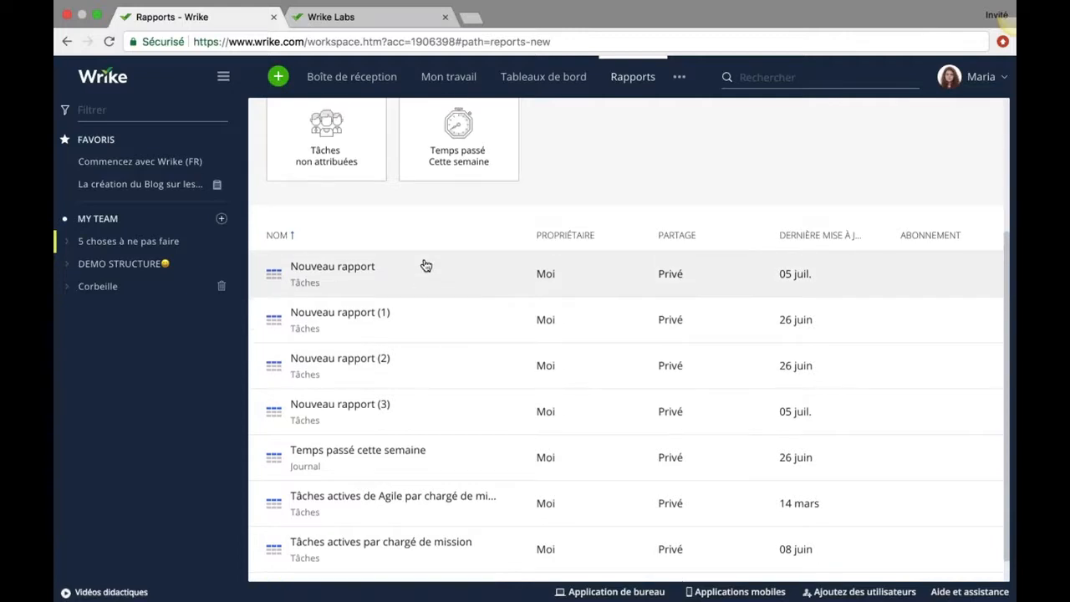
scroll(426, 265, "up", 5)
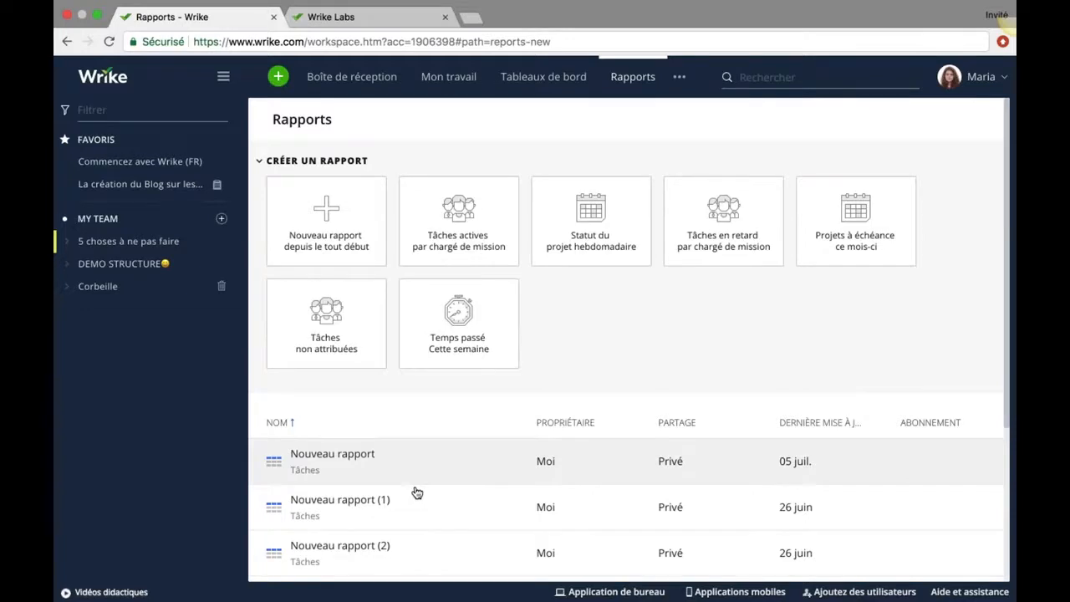
scroll(416, 493, "down", 3)
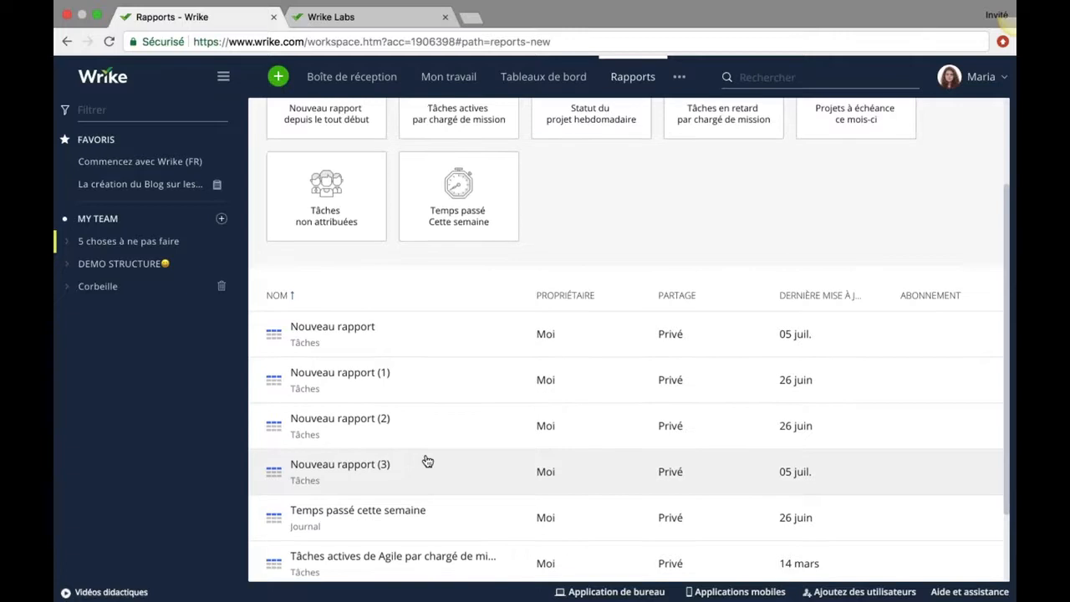
scroll(427, 461, "down", 1)
scroll(428, 462, "up", 4)
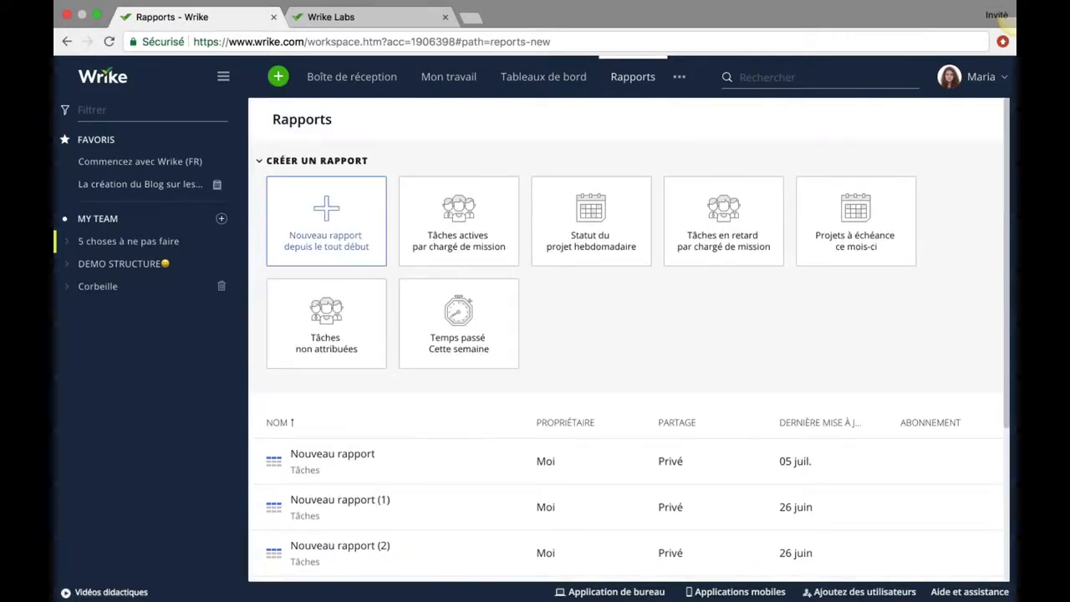
Create a new tasks report sourced from the blog folder under Marketing.
left_click(326, 222)
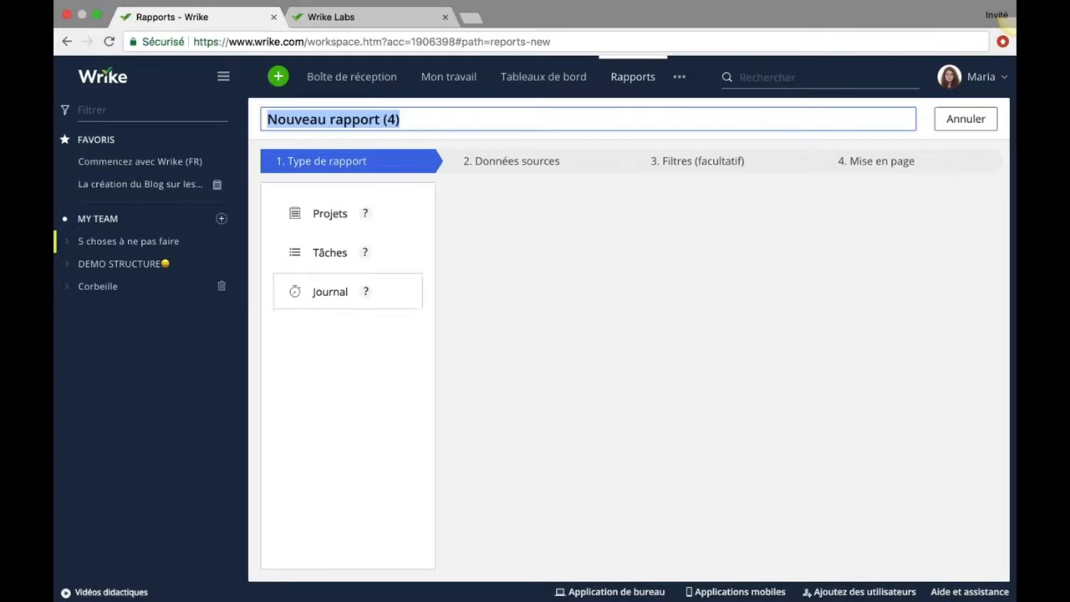
left_click(328, 253)
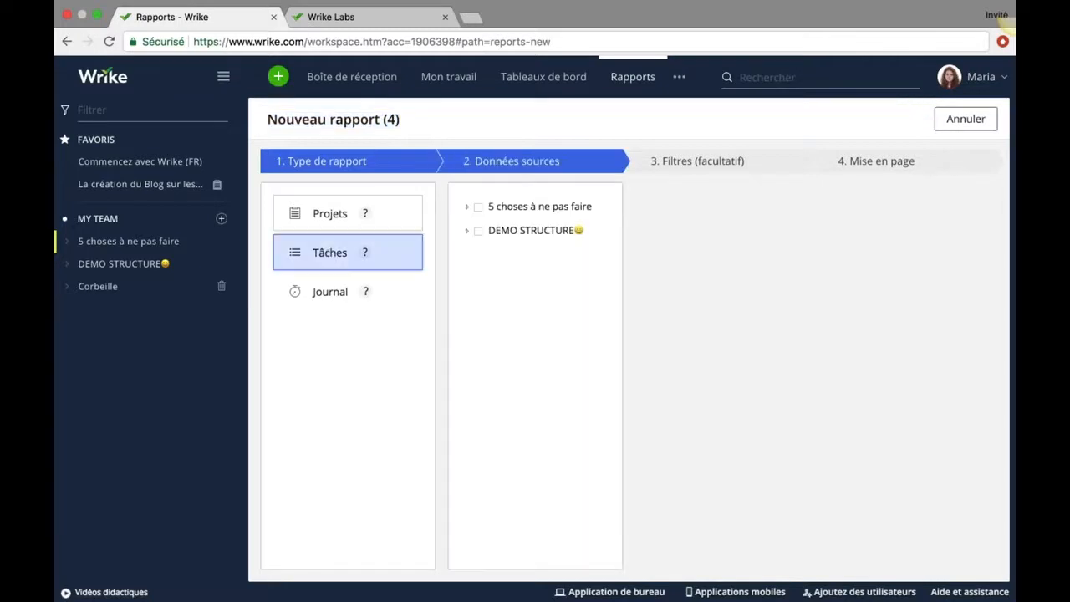
left_click(478, 208)
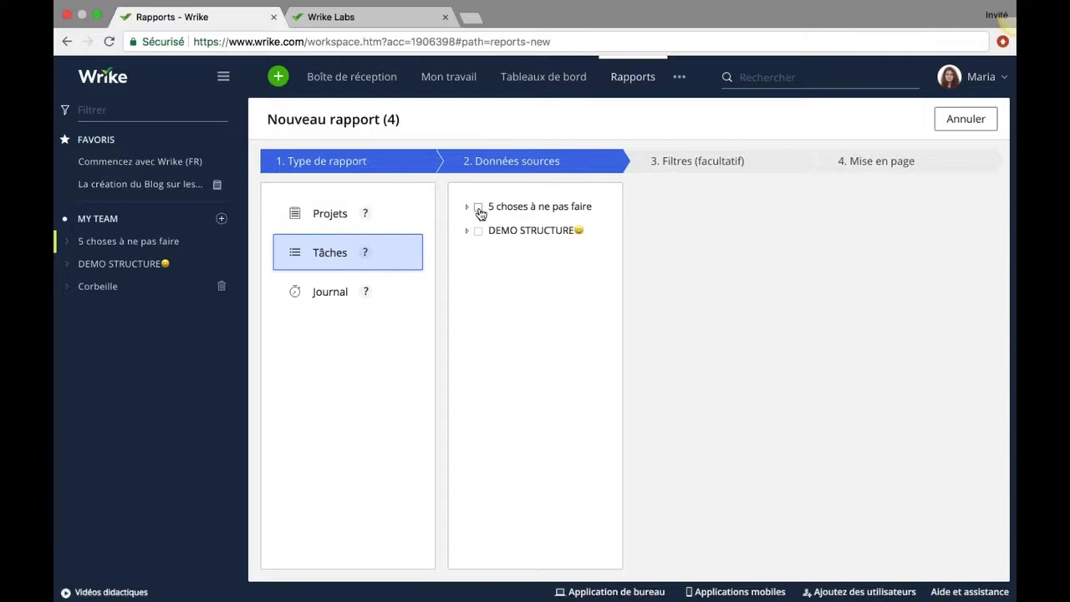
left_click(469, 207)
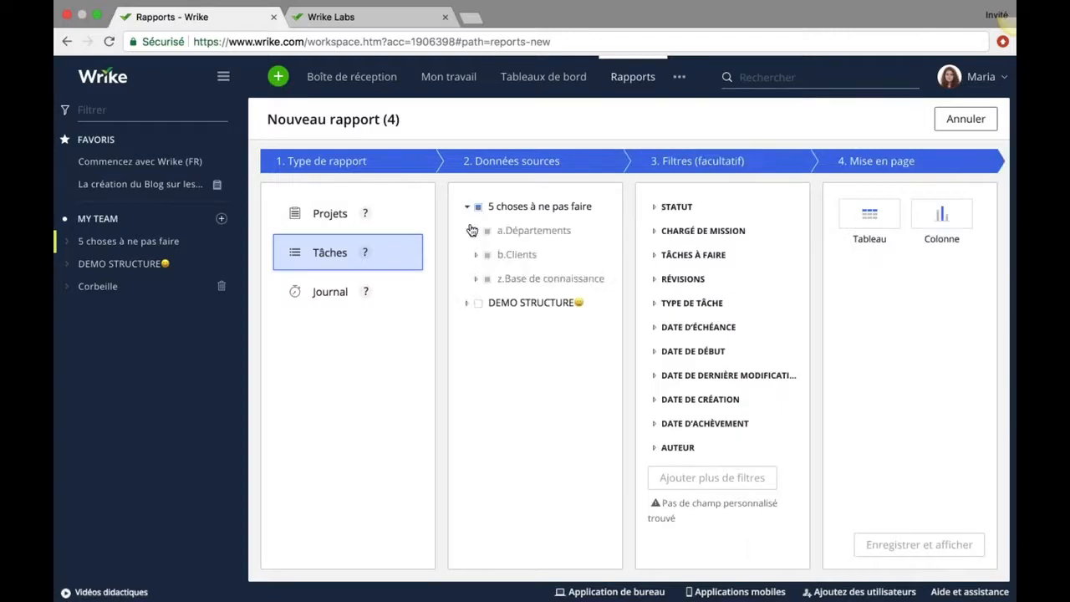
left_click(475, 230)
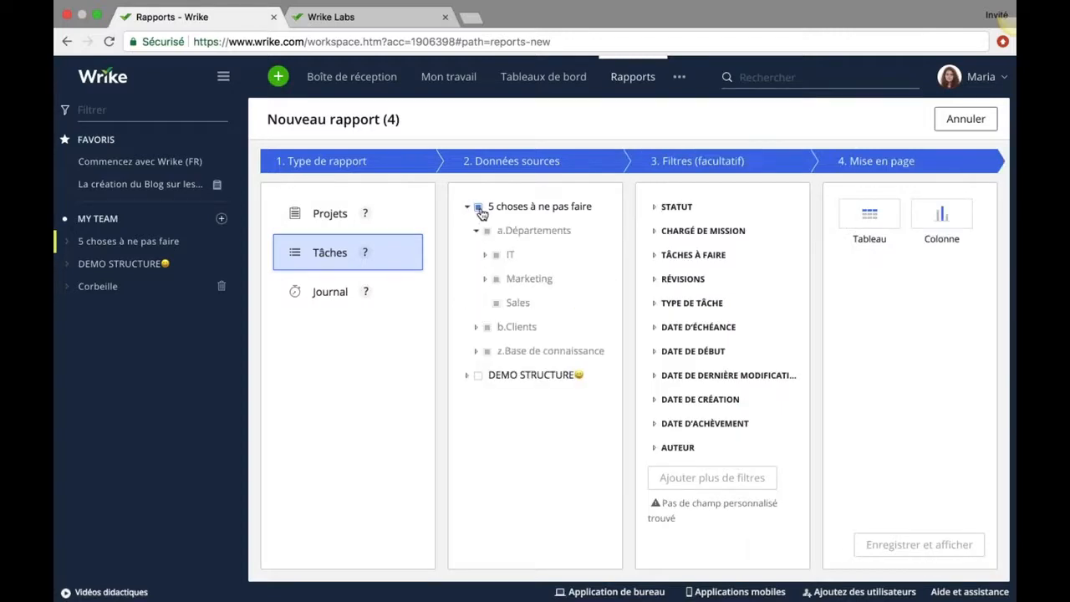
left_click(477, 207)
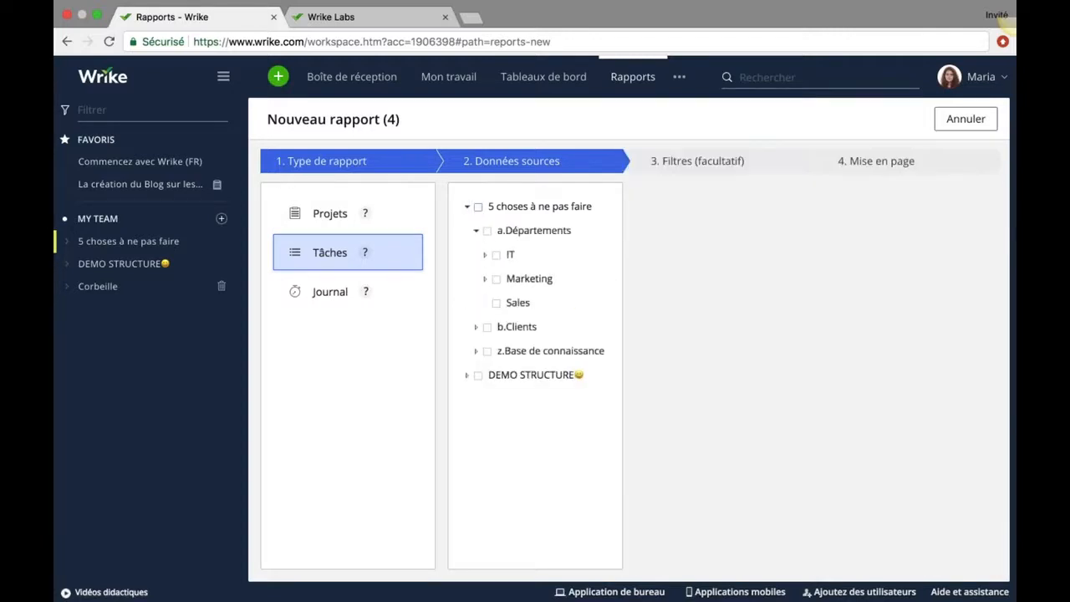
left_click(484, 279)
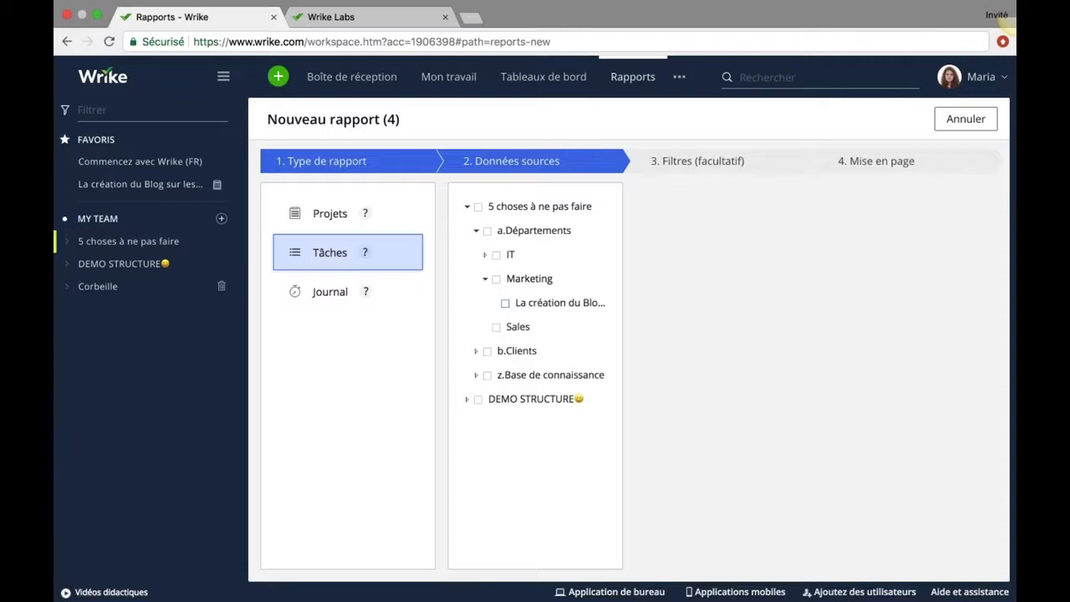
left_click(505, 302)
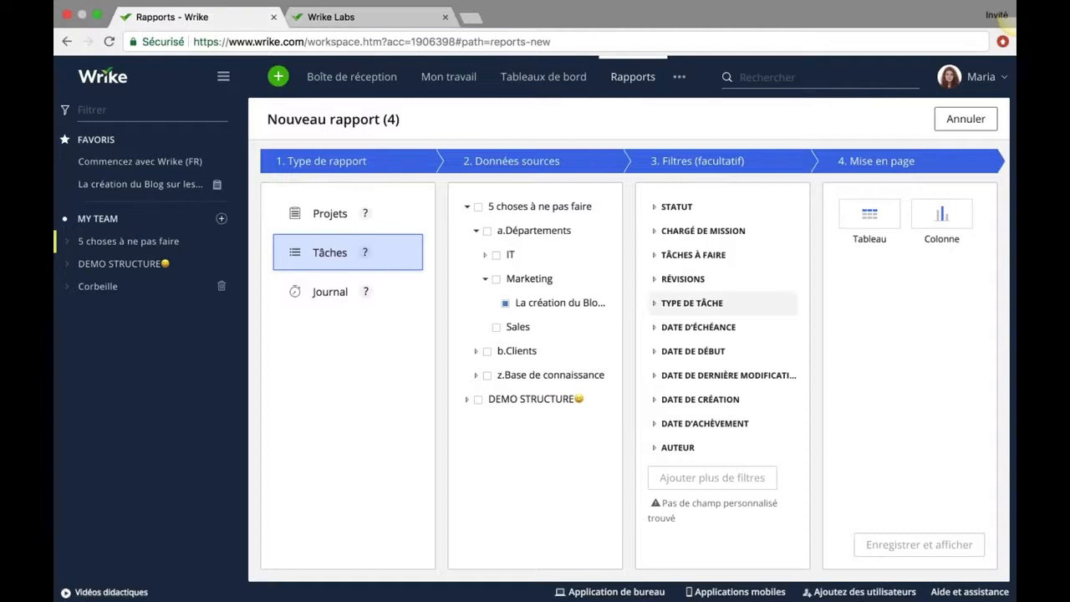
Filter the report to En backlog tasks, use the Tableau layout, and save and display it.
left_click(712, 305)
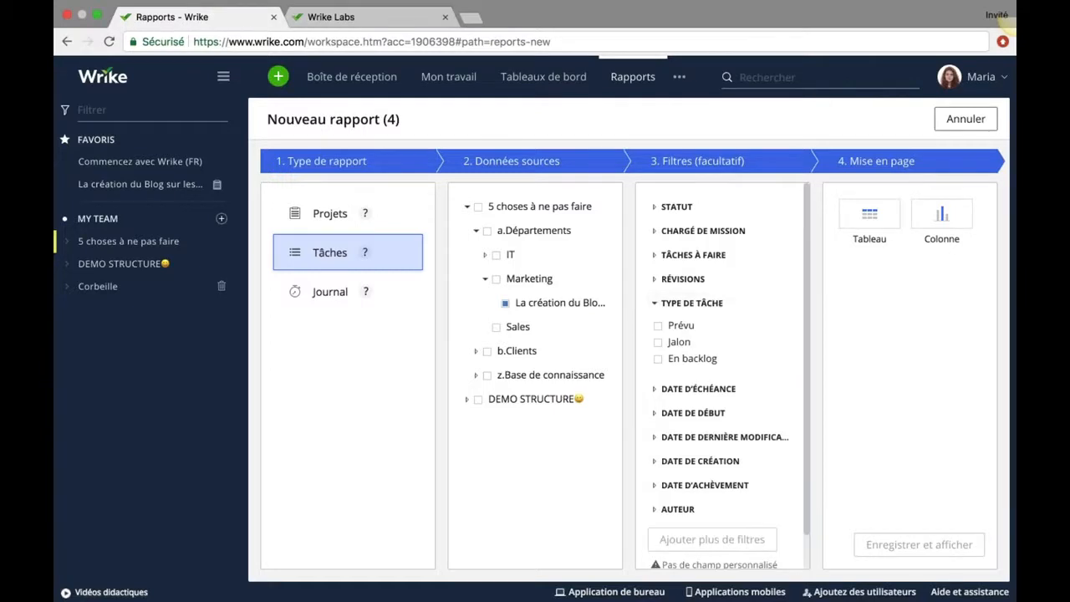
left_click(659, 360)
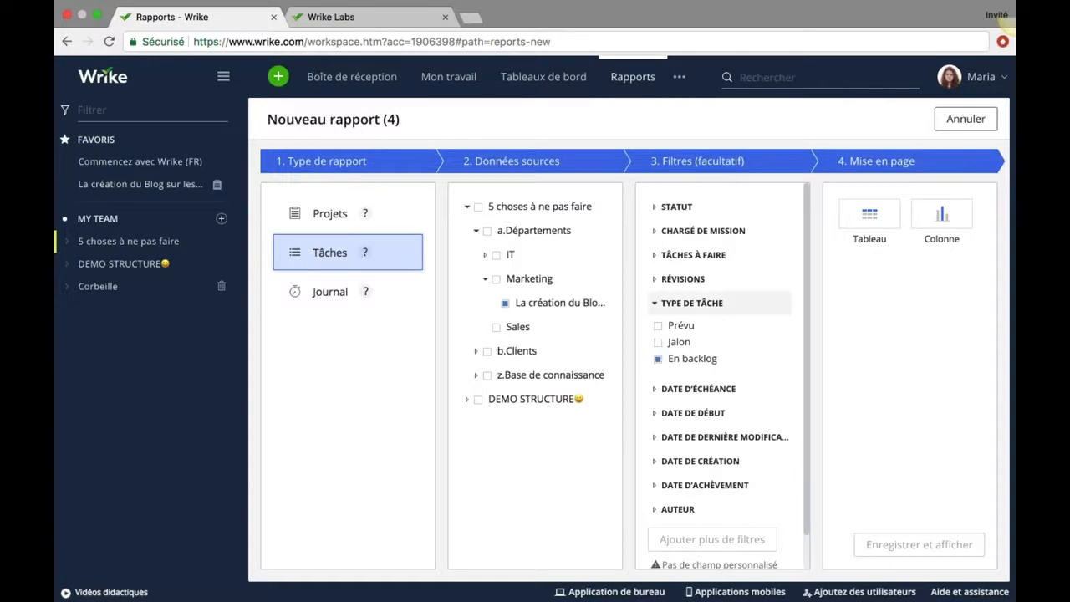
left_click(866, 227)
left_click(891, 540)
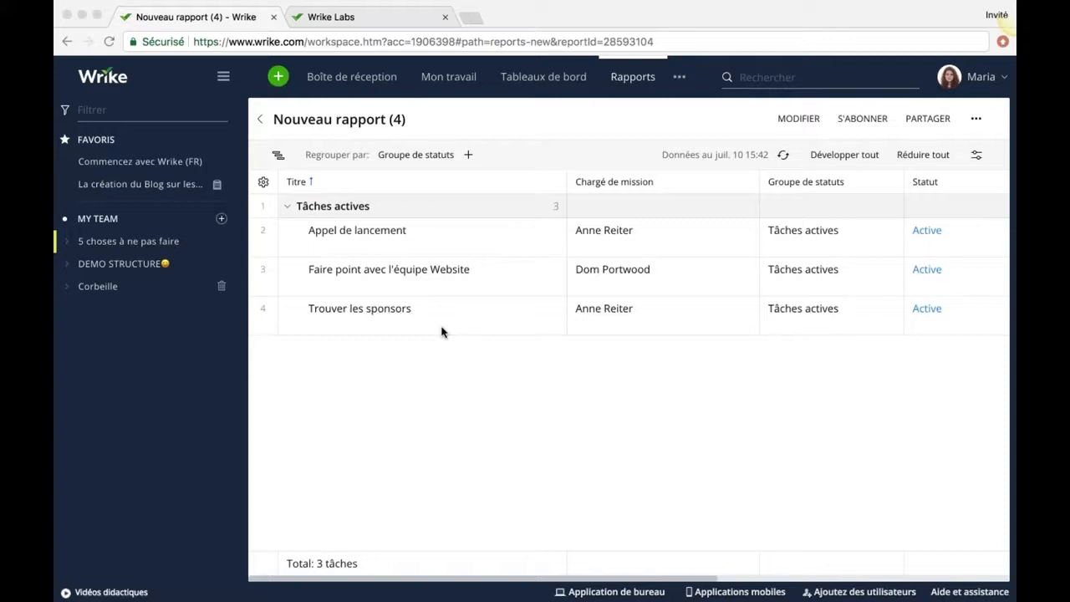
Open the Appel de lancement row from the report table.
left_click(371, 232)
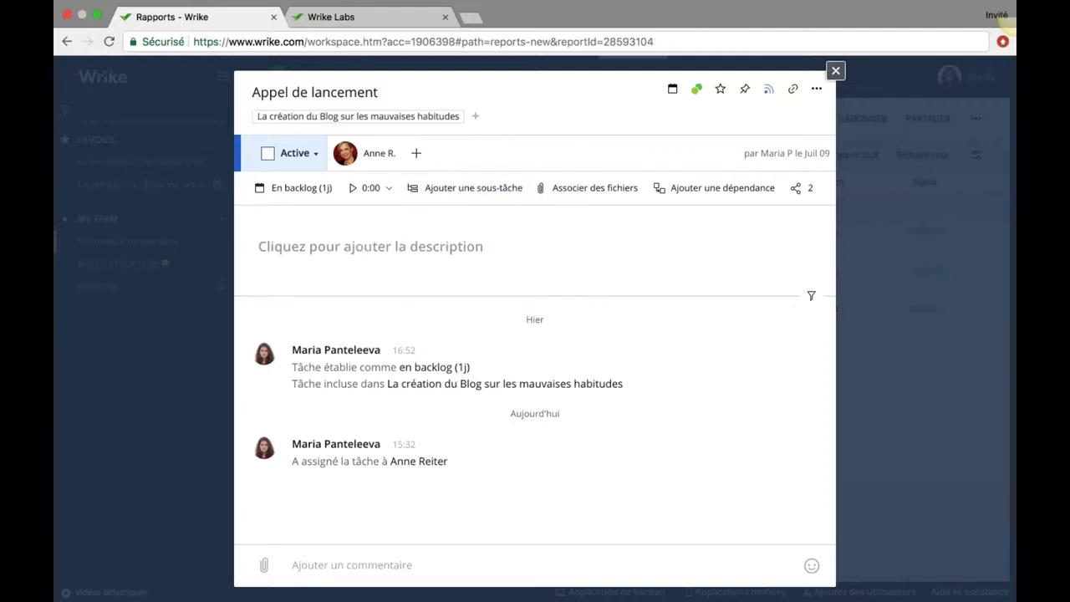
Close the Appel de lancement task panel to return to the Nouveau rapport (4) table.
left_click(835, 71)
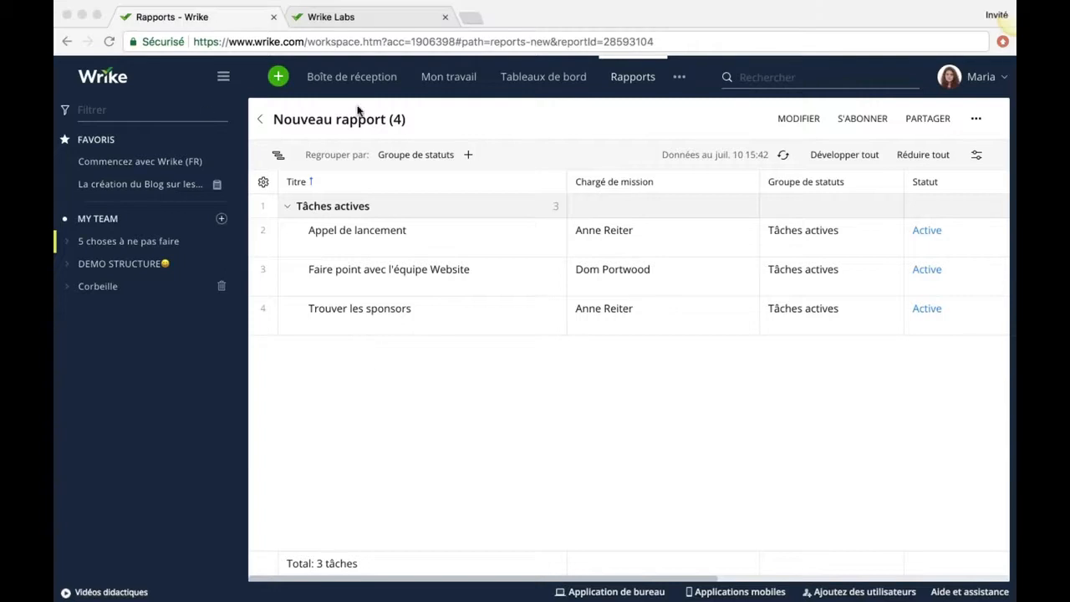
Bring the browser window into focus.
left_click(96, 14)
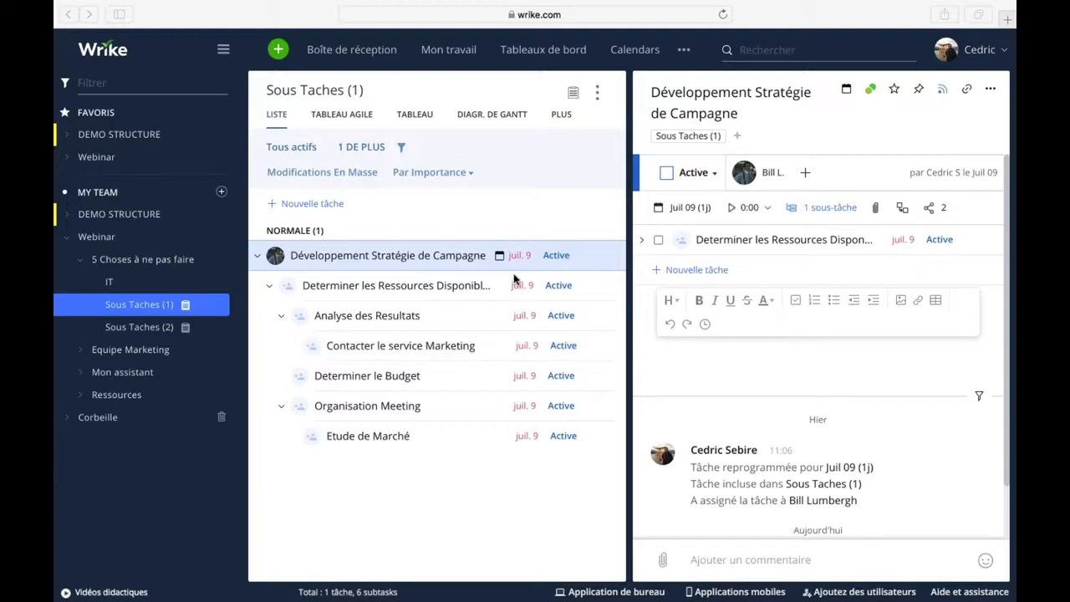
Insert an empty checklist item into the Développement Stratégie de Campagne description.
left_click(669, 370)
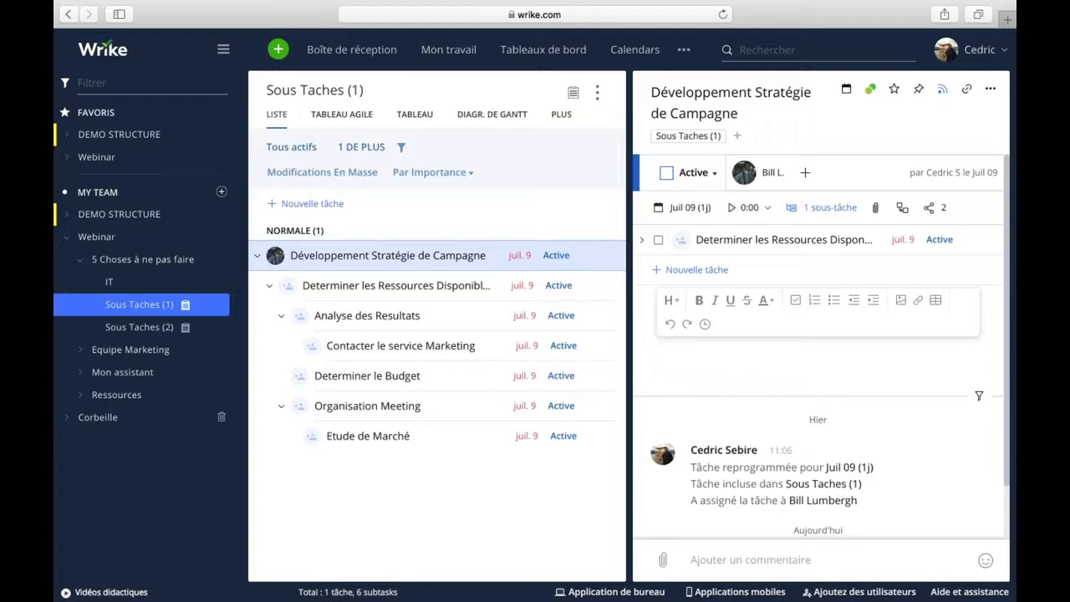
left_click(796, 303)
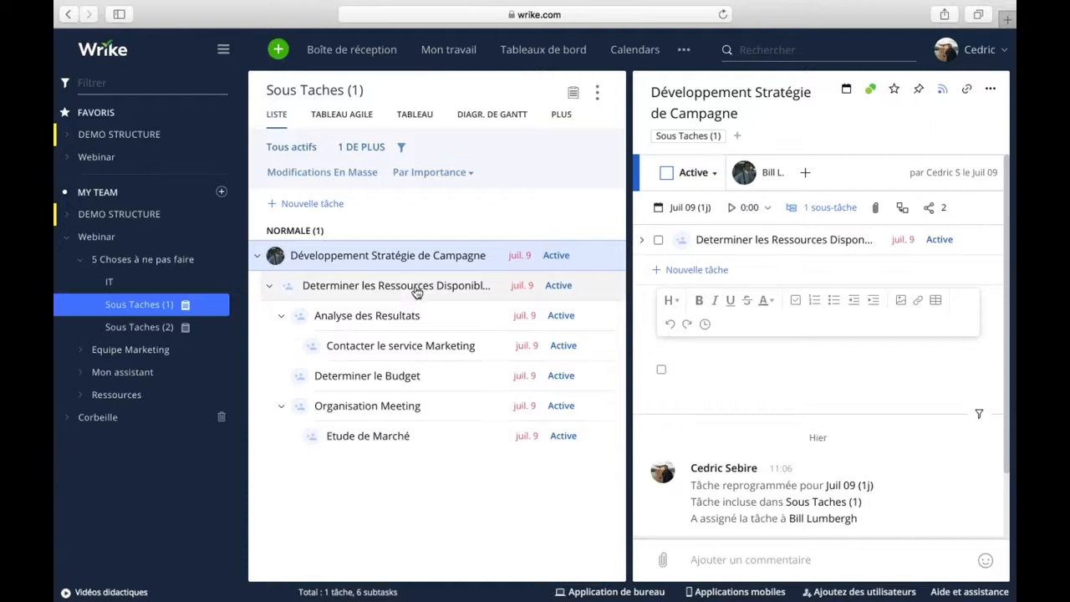
left_click(741, 360)
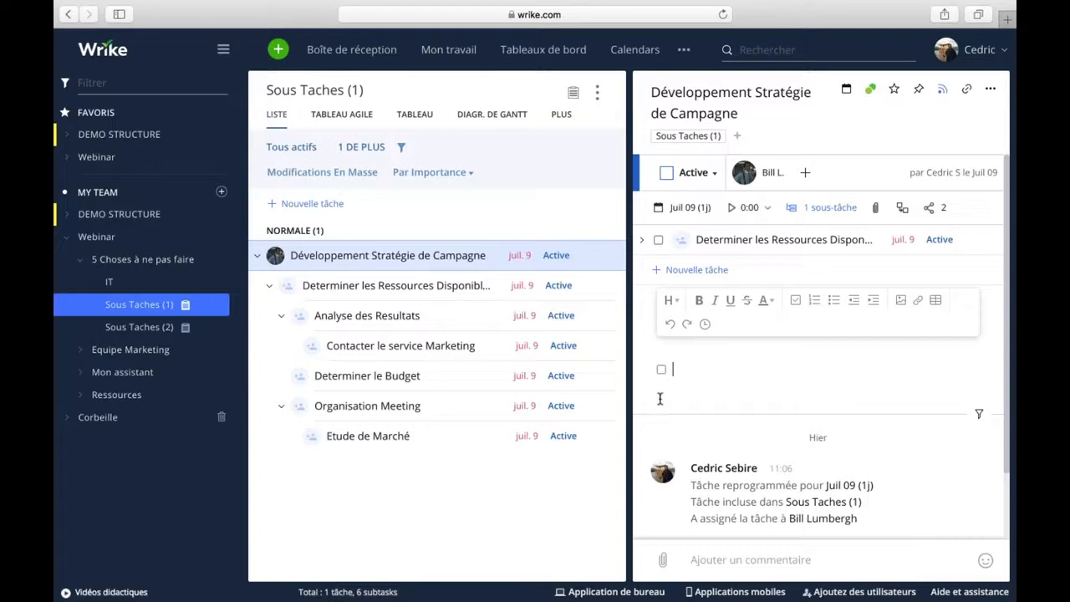
Open Sous Taches (2) and expand Creation Copie, Diffusion de la Campagne and Mise a Jour Copie.
left_click(139, 327)
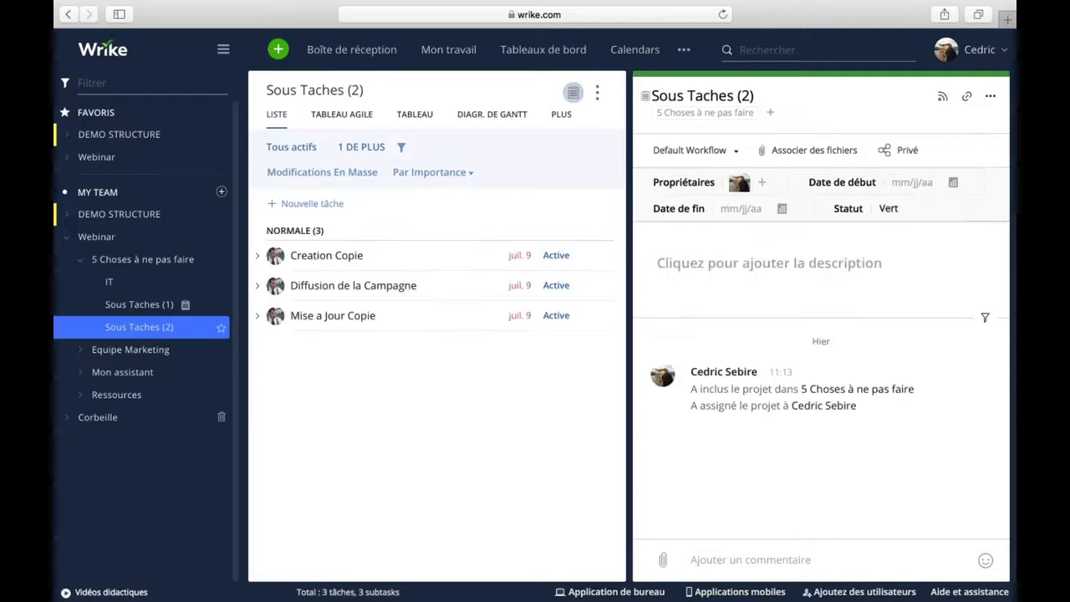
left_click(258, 256)
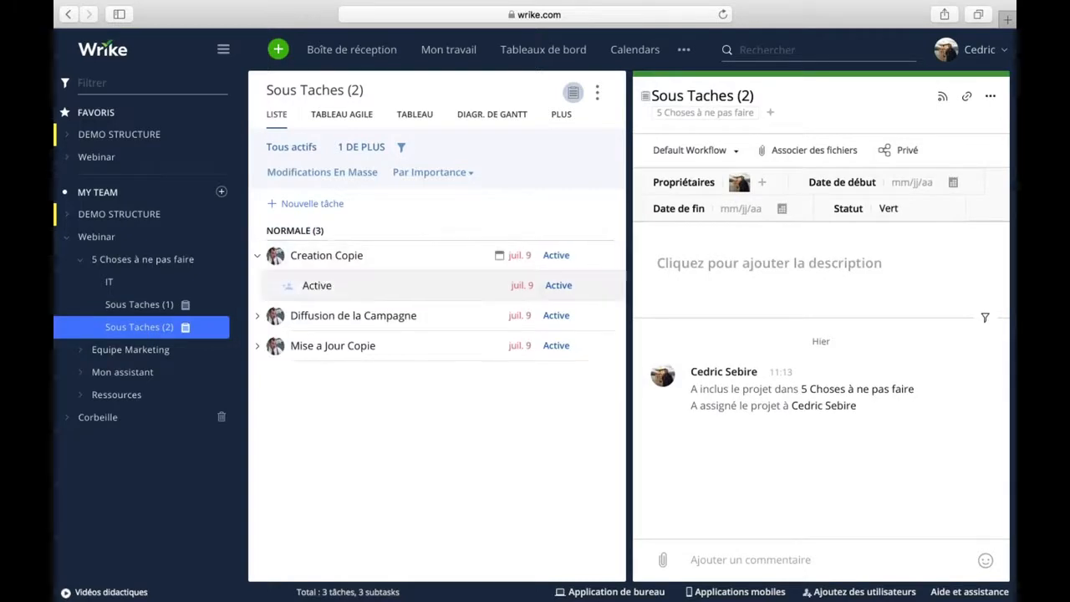
left_click(257, 317)
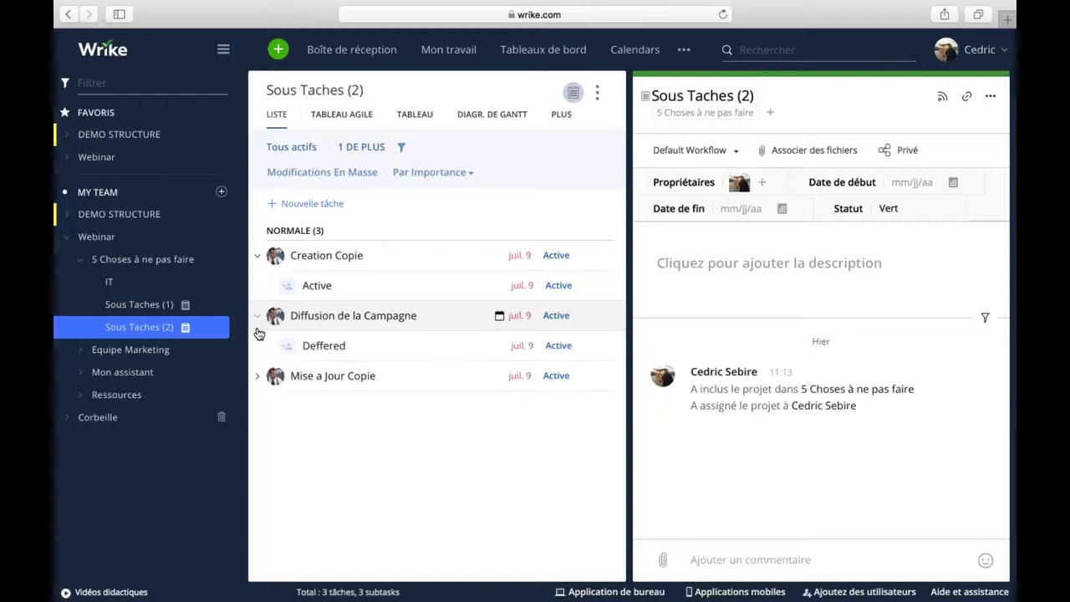
left_click(258, 376)
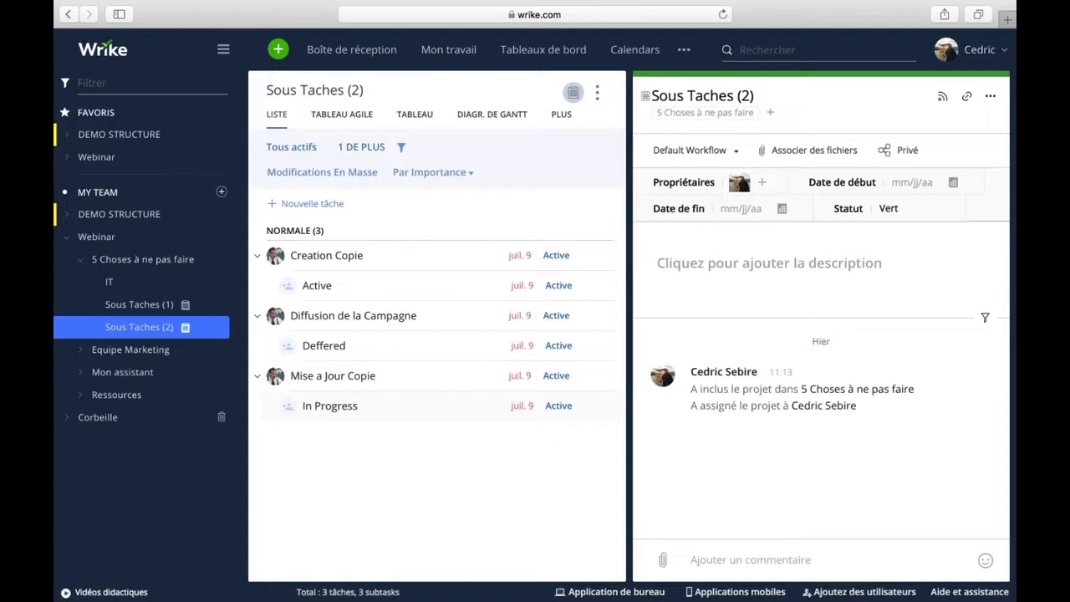
Go to Gestion du compte's Flux de travail page and scroll sideways through the workflows.
left_click(978, 50)
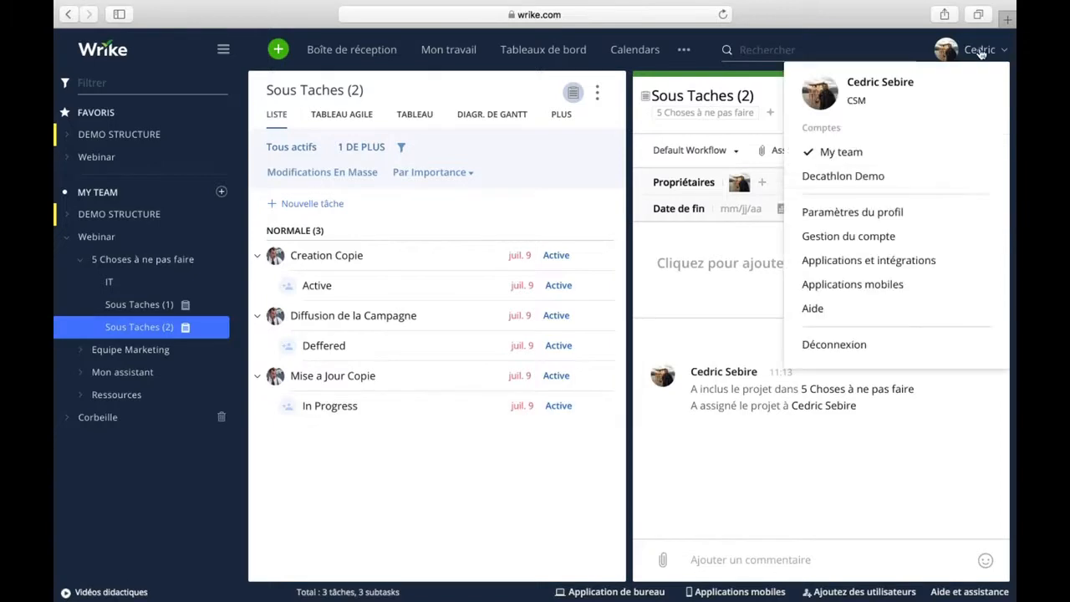
left_click(848, 237)
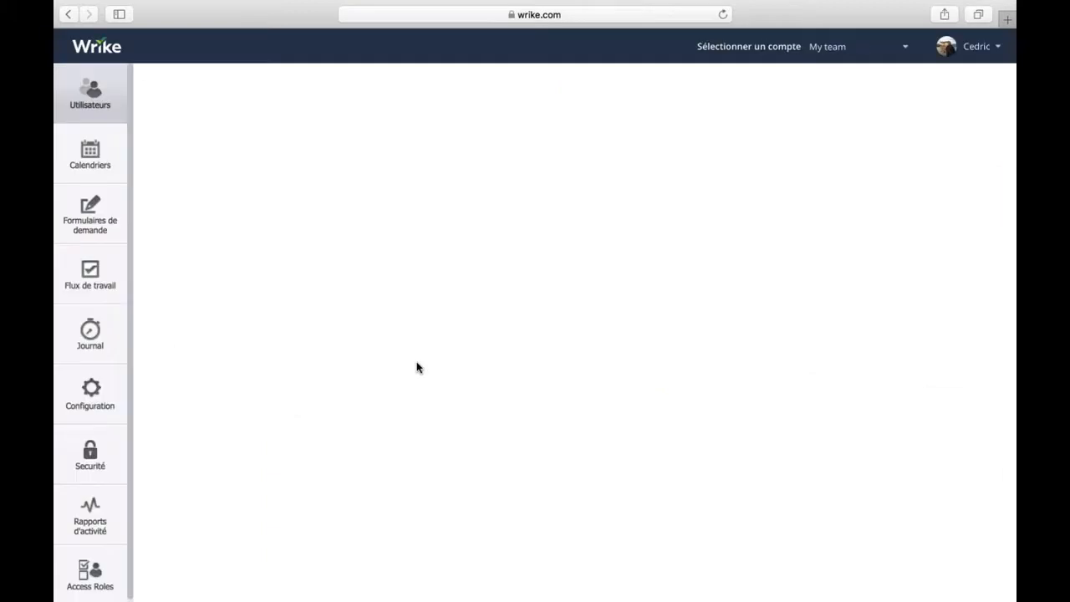
left_click(89, 280)
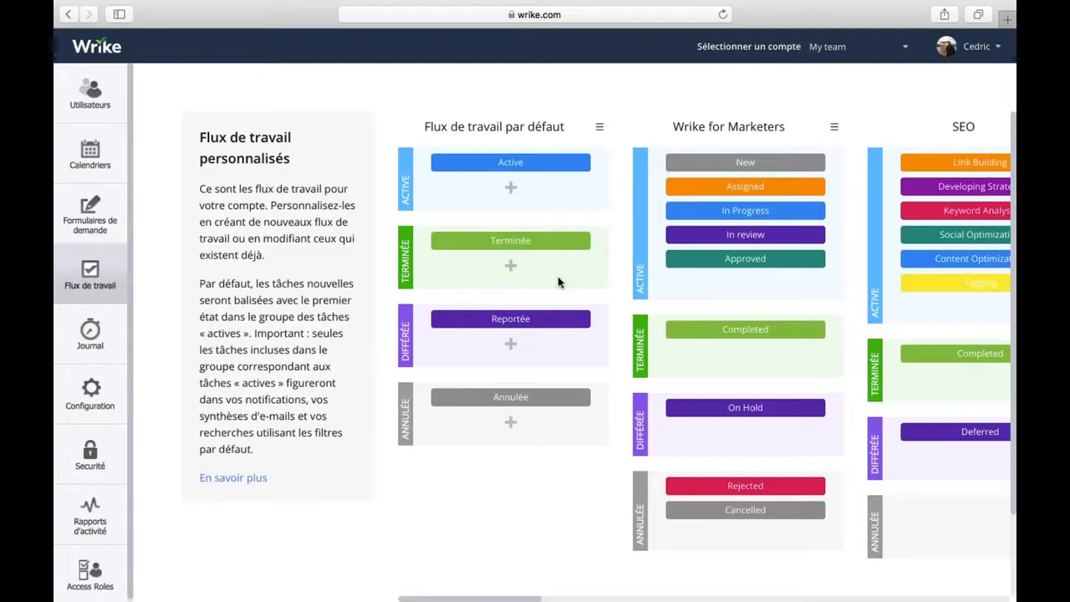
scroll(852, 306, "right", 10)
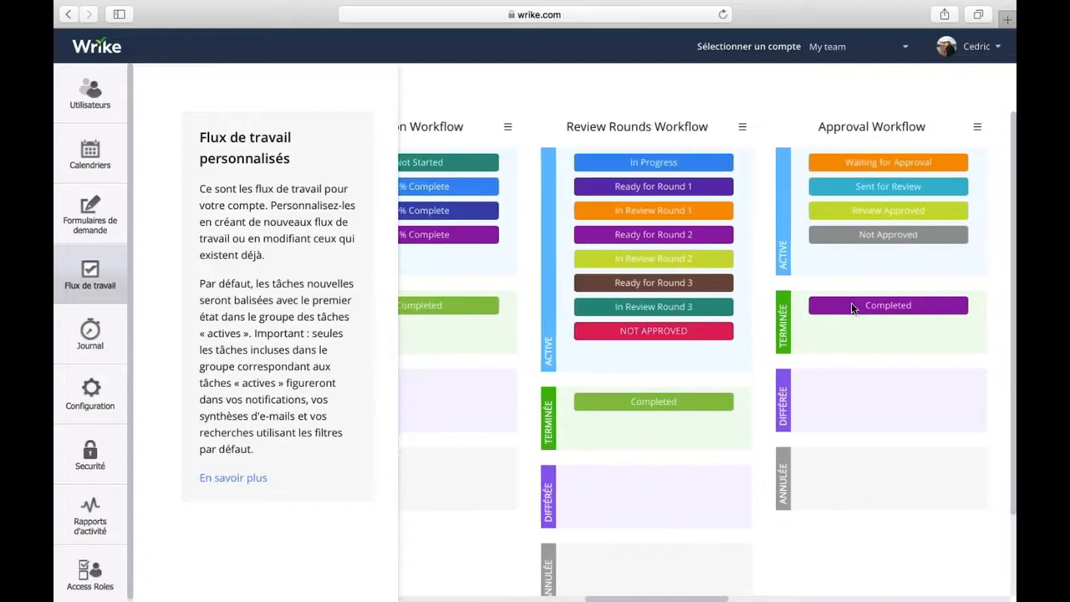
scroll(851, 307, "right", 8)
scroll(851, 306, "right", 6)
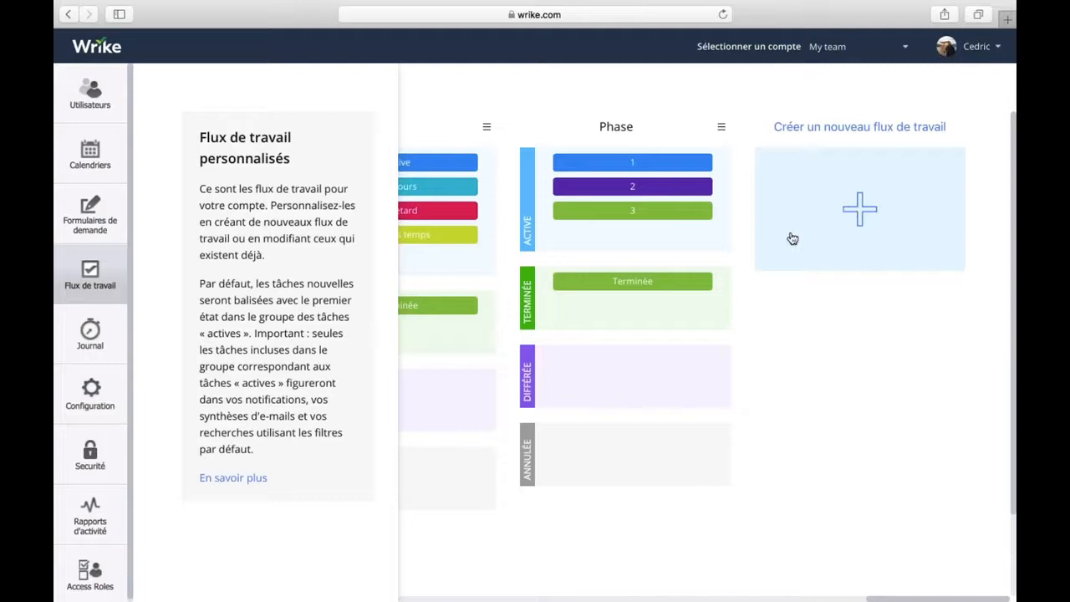
scroll(793, 239, "left", 15)
scroll(860, 214, "right", 15)
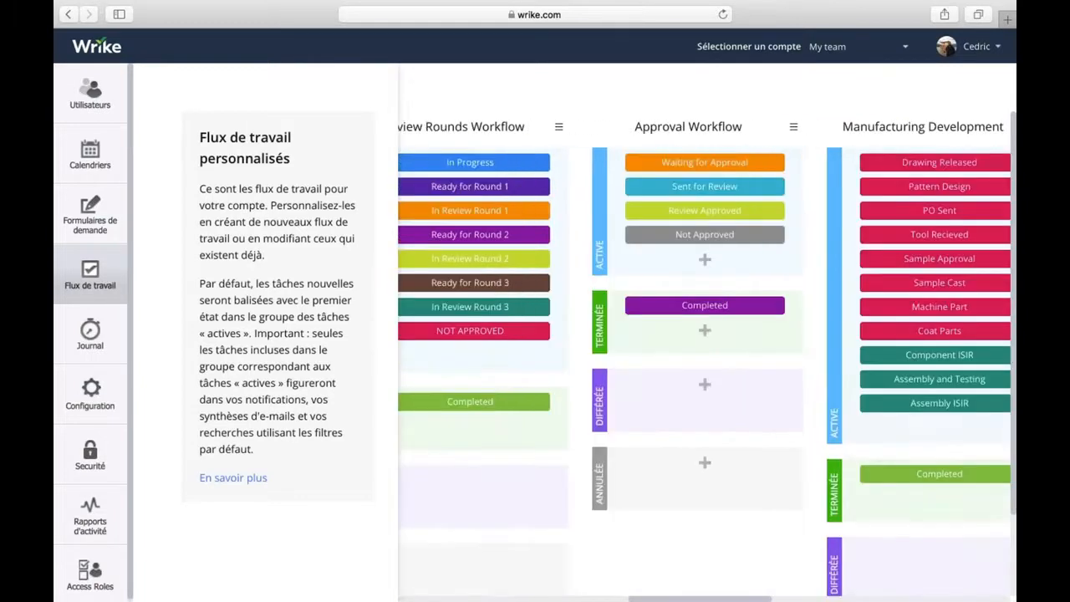
Start a new custom workflow with an added status, then leave without saving.
left_click(859, 214)
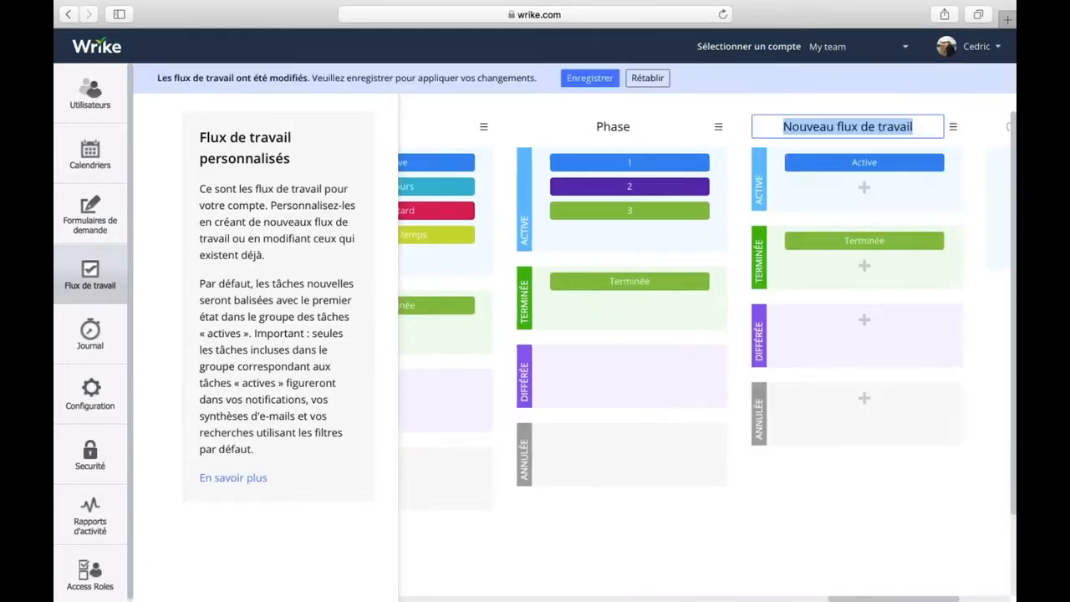
left_click(862, 187)
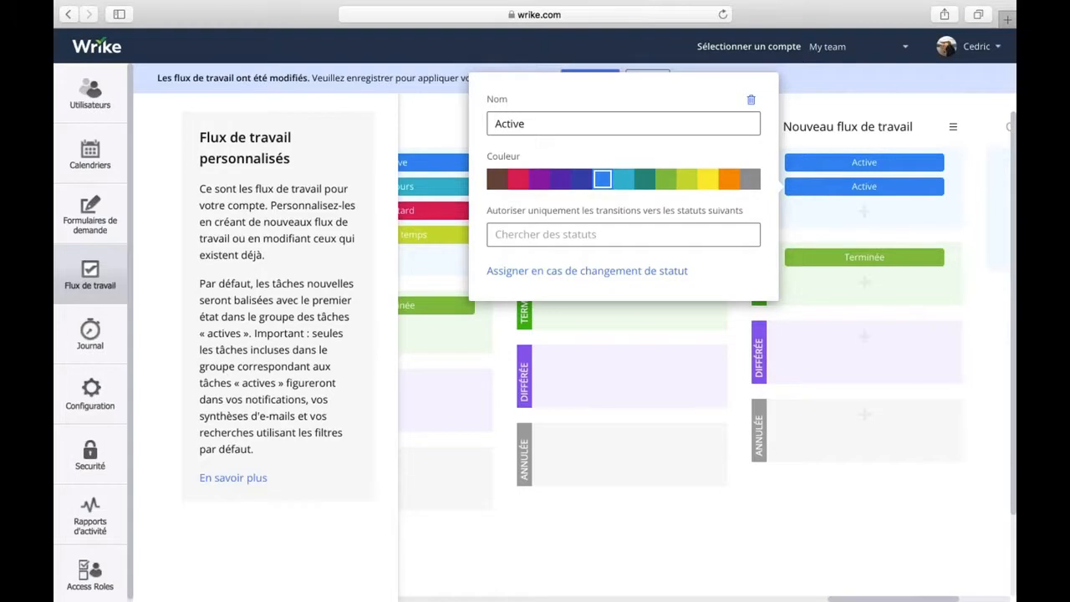
left_click(974, 249)
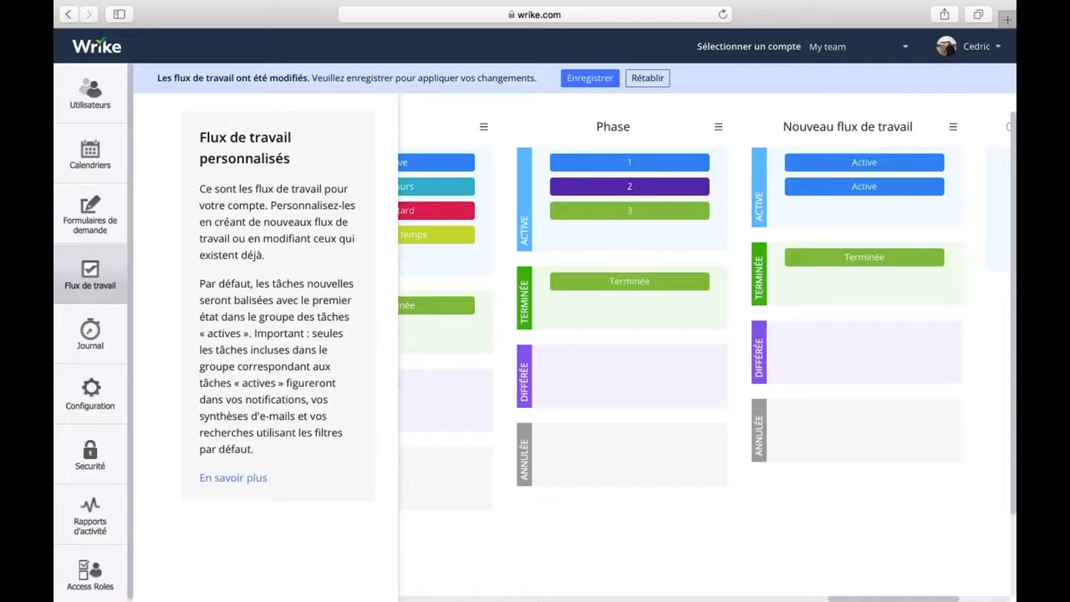
left_click(91, 47)
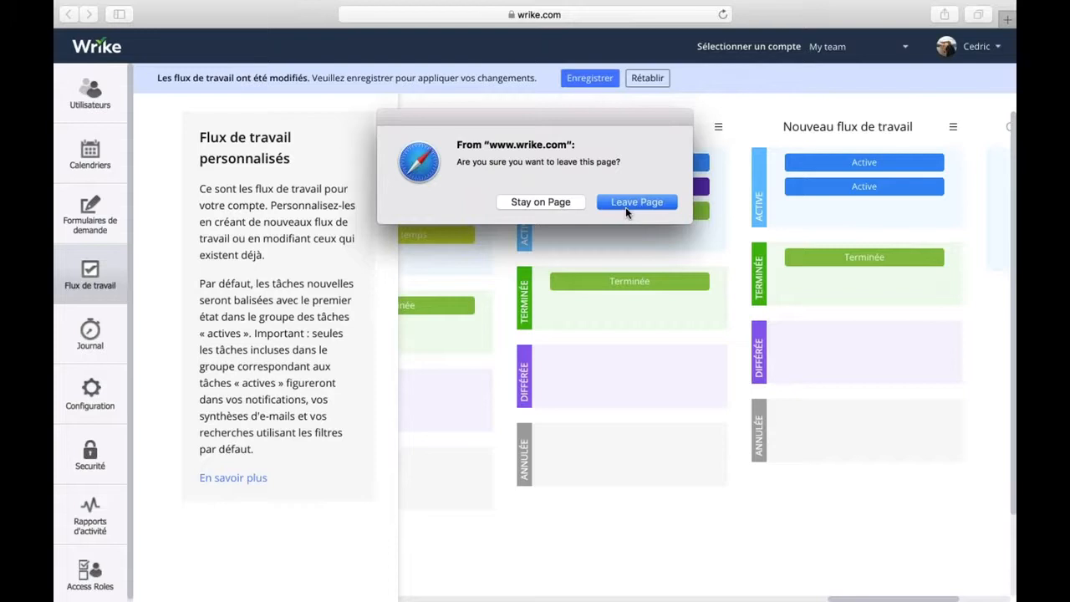
left_click(625, 206)
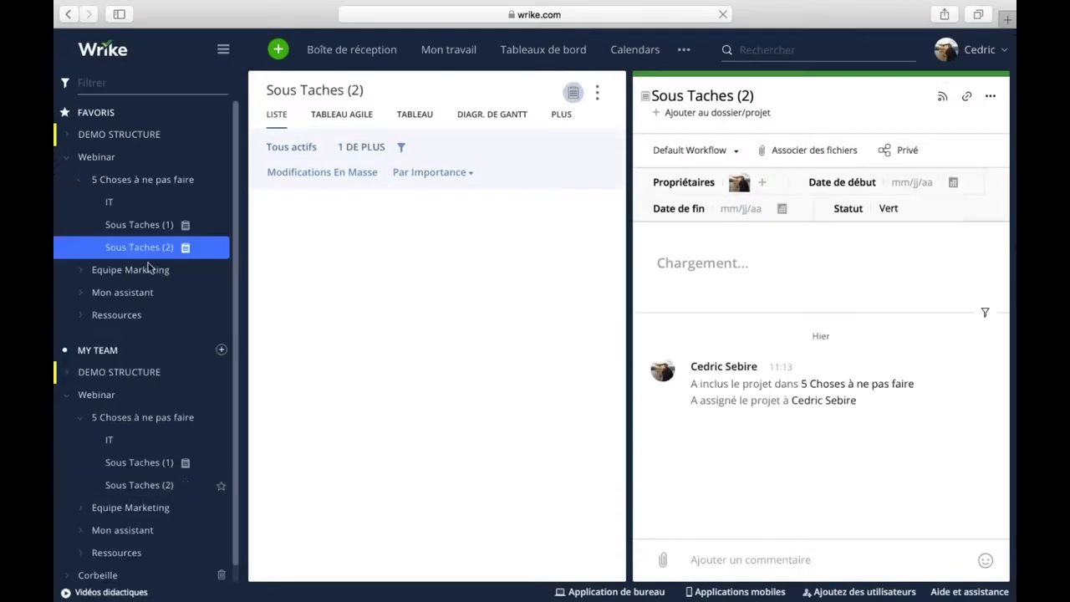
Change the Sous Taches (2) folder's workflow to Test from its context menu.
right_click(143, 247)
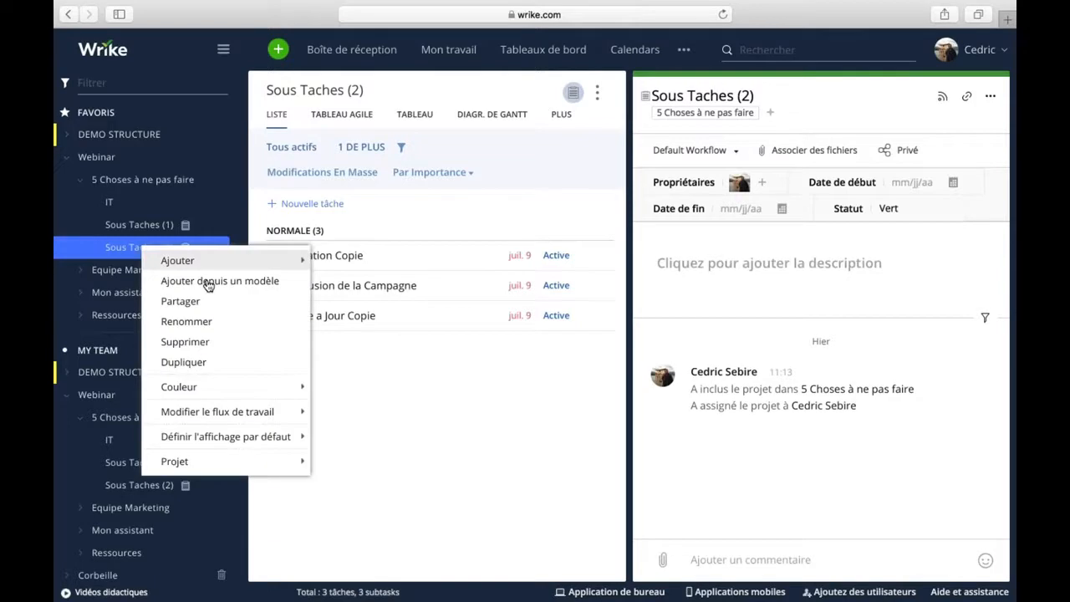
mouse_move(245, 411)
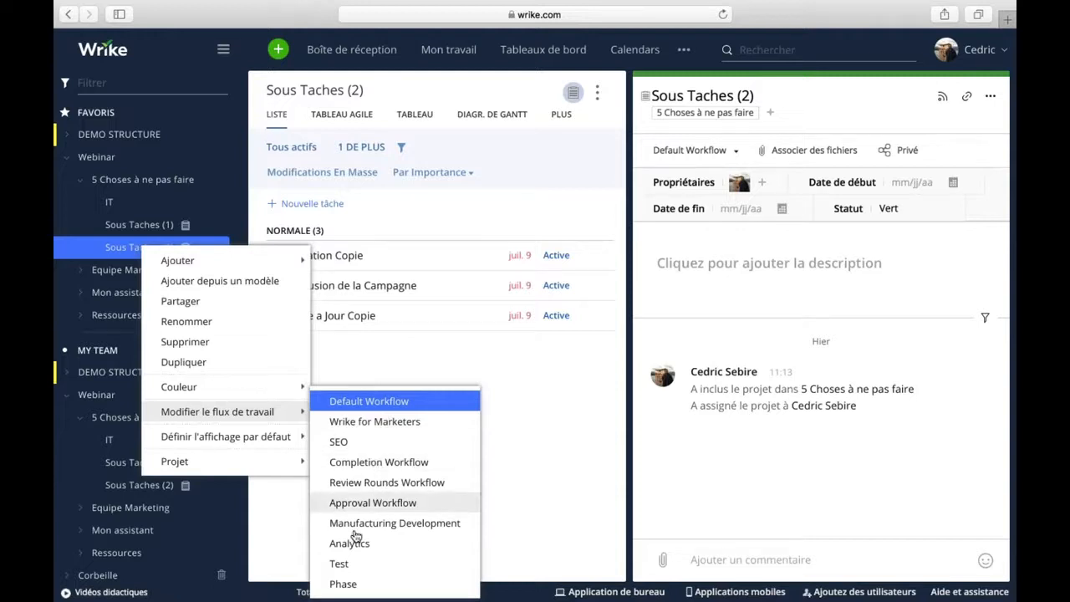
left_click(342, 566)
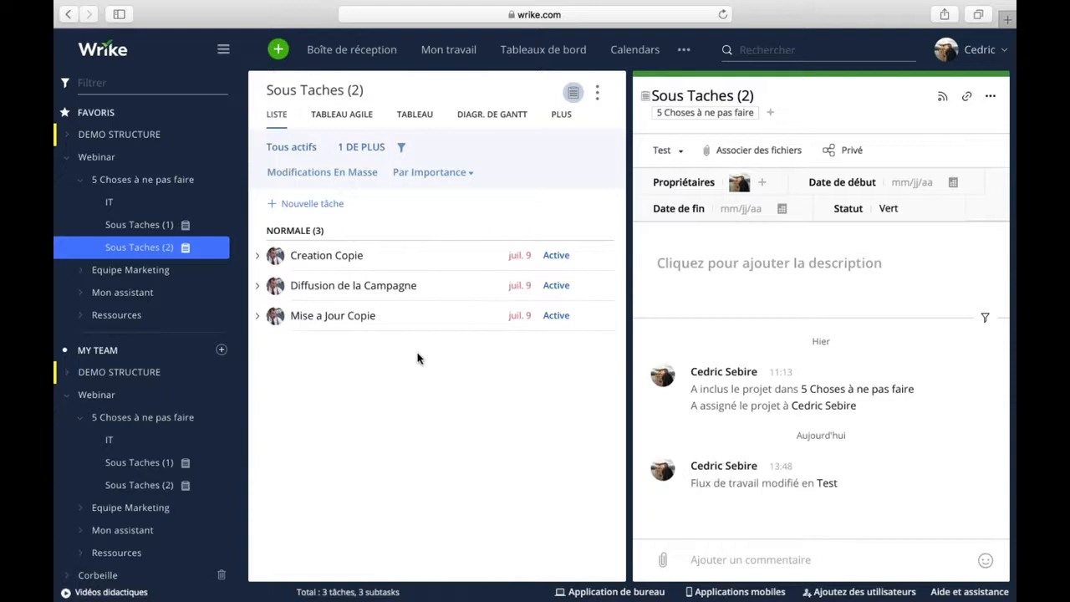
Expand the subtasks of all three tasks and set Creation Copie to the Test workflow's En Cours status.
left_click(260, 257)
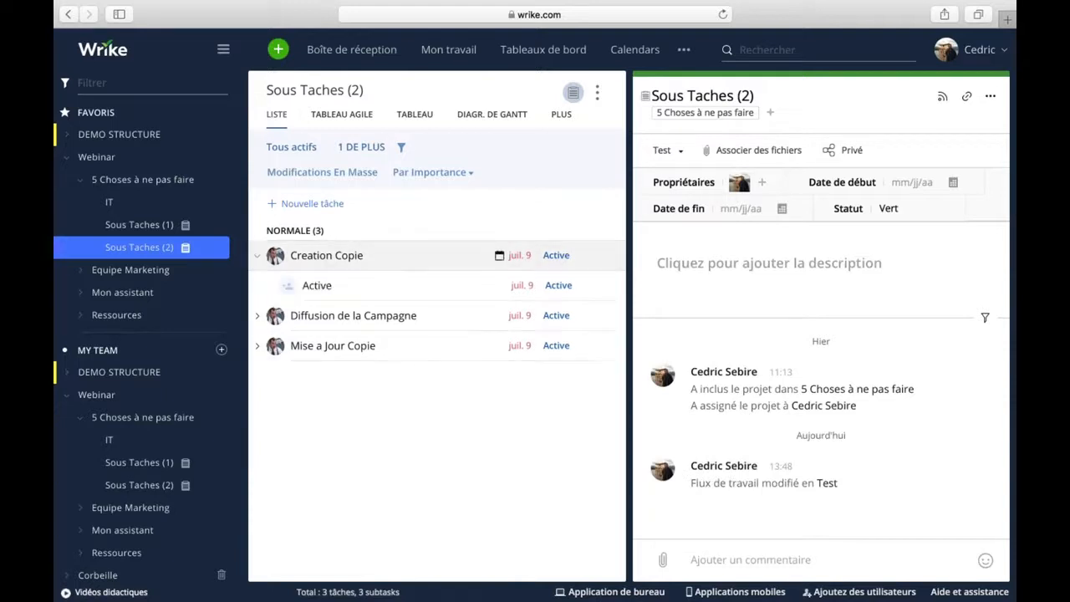
left_click(257, 317)
left_click(258, 378)
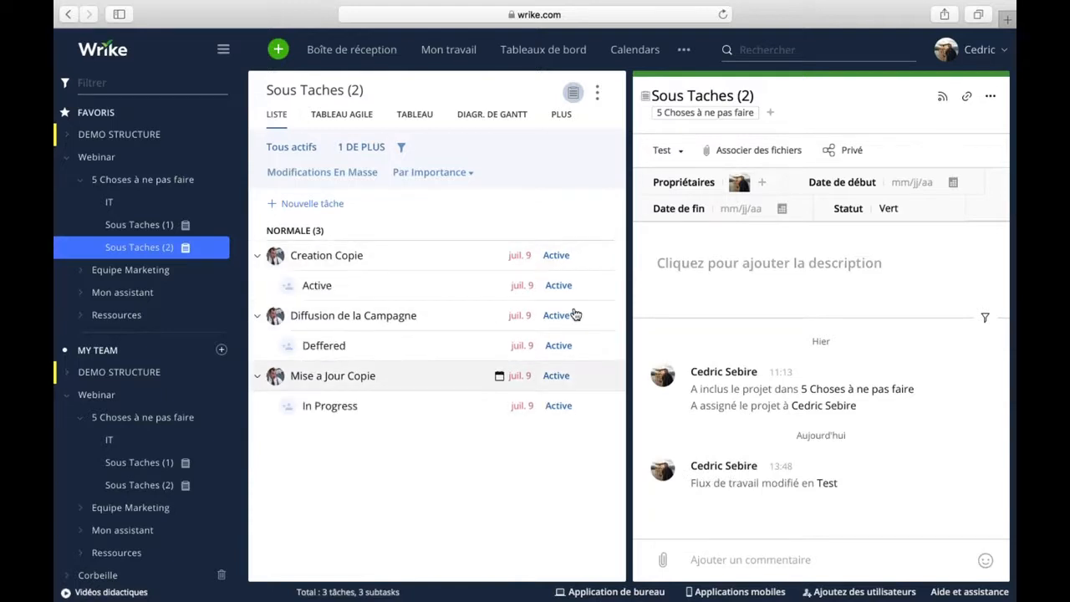
left_click(352, 263)
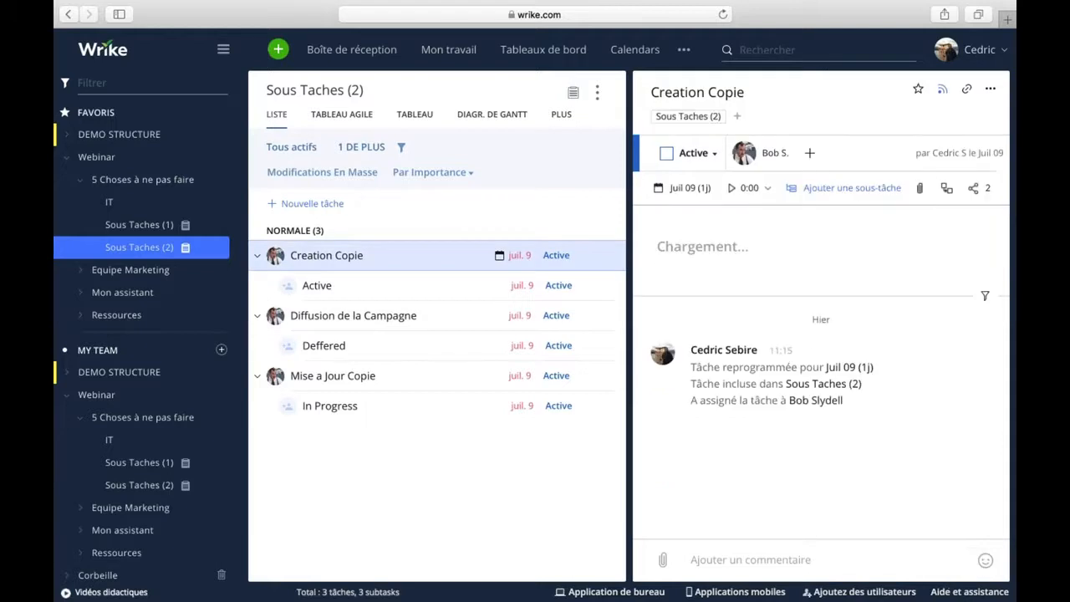
left_click(710, 152)
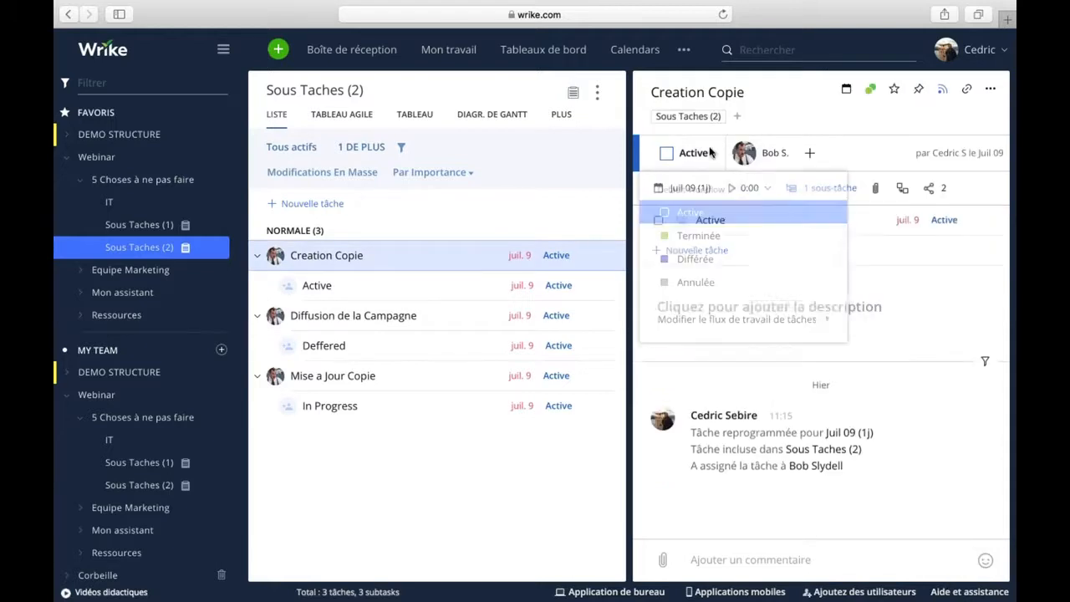
mouse_move(728, 322)
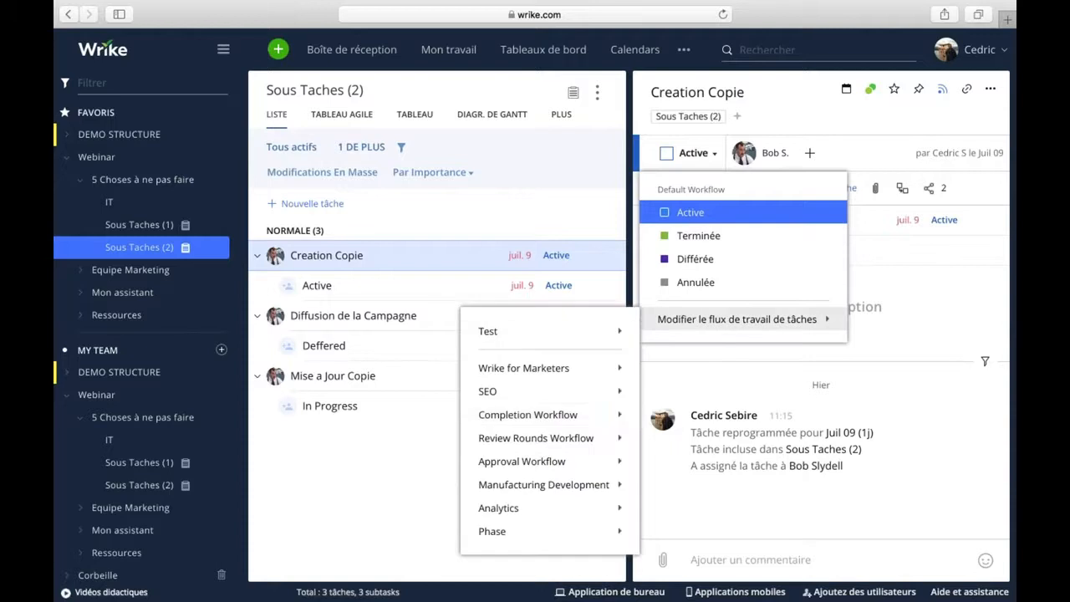
mouse_move(512, 483)
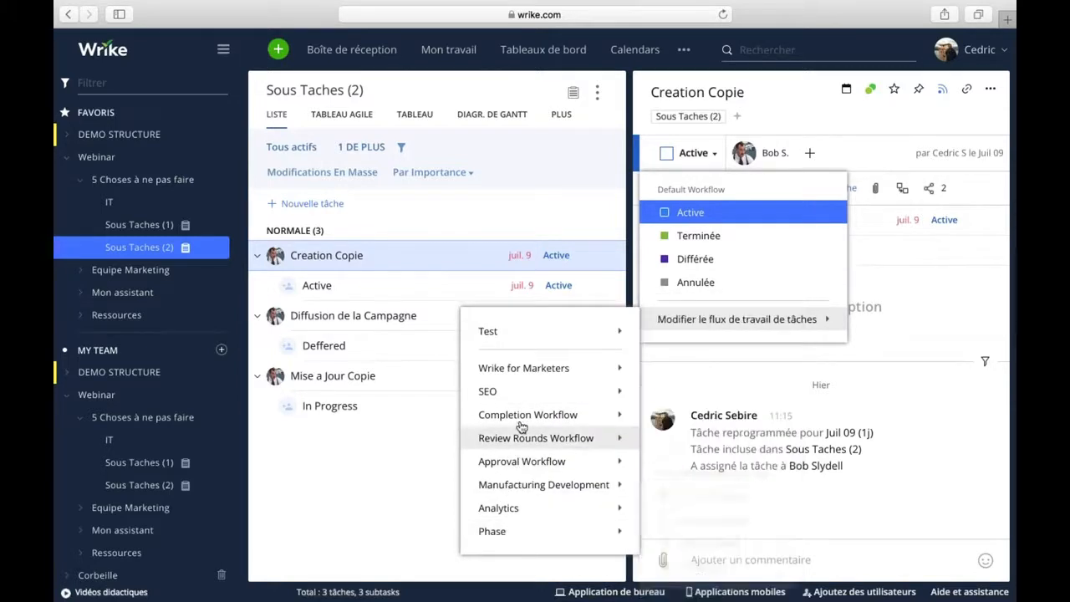
left_click(498, 332)
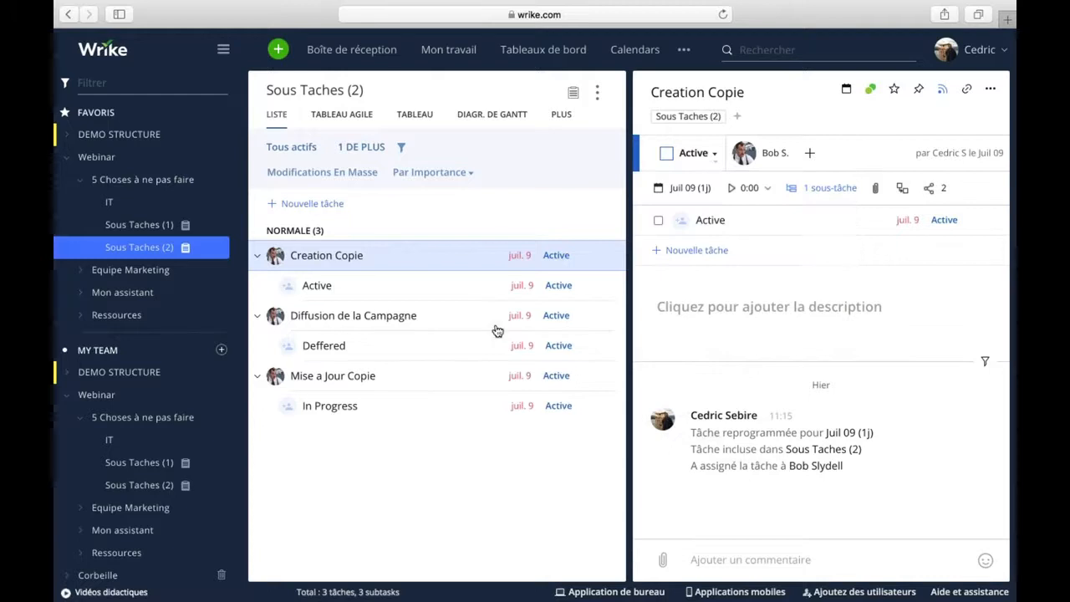
left_click(710, 153)
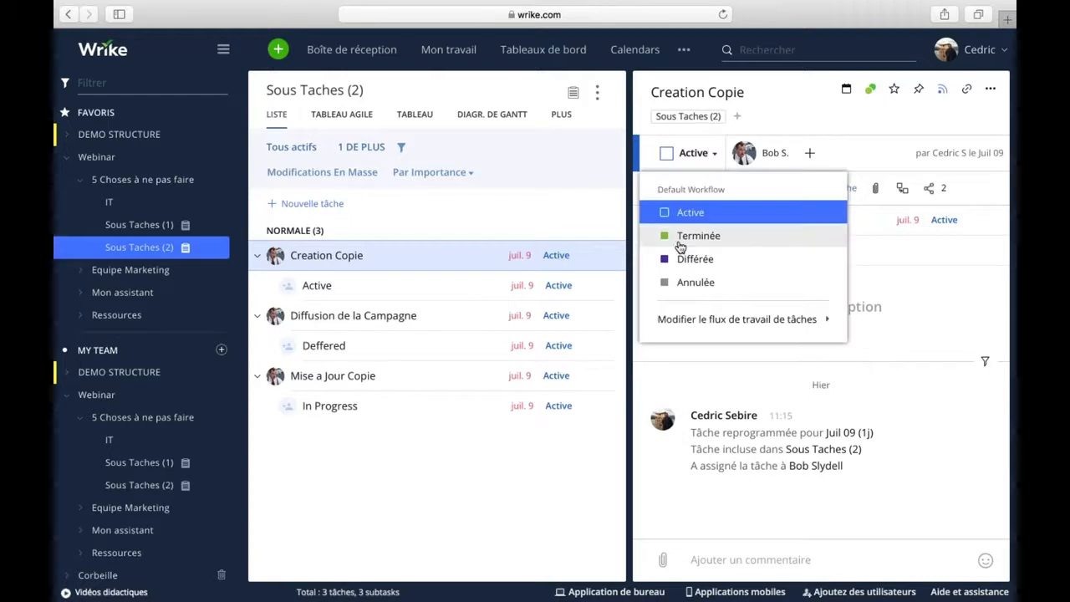
left_click(778, 320)
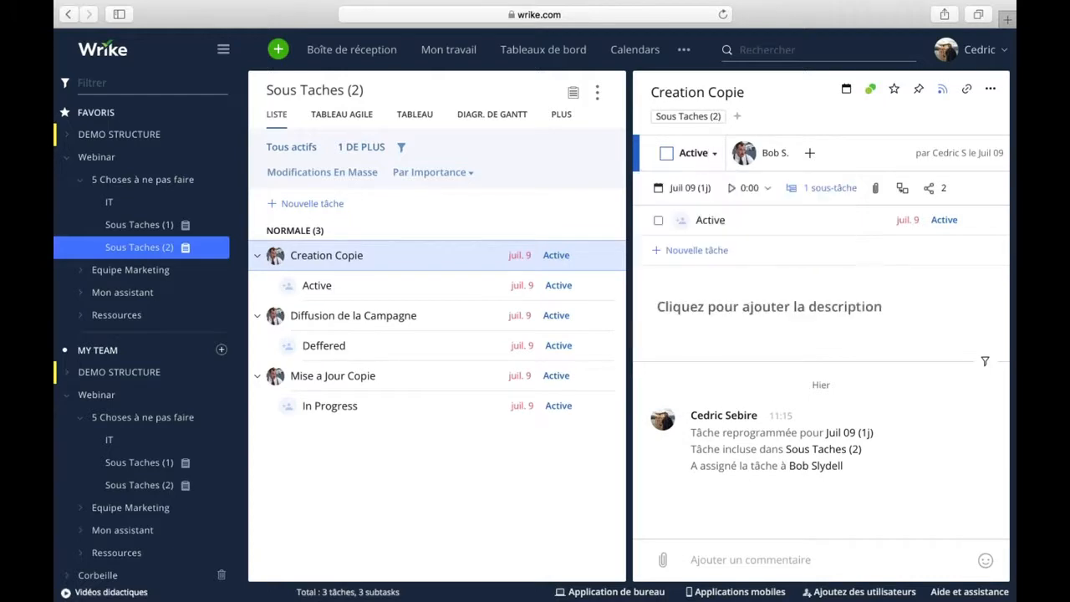
left_click(710, 153)
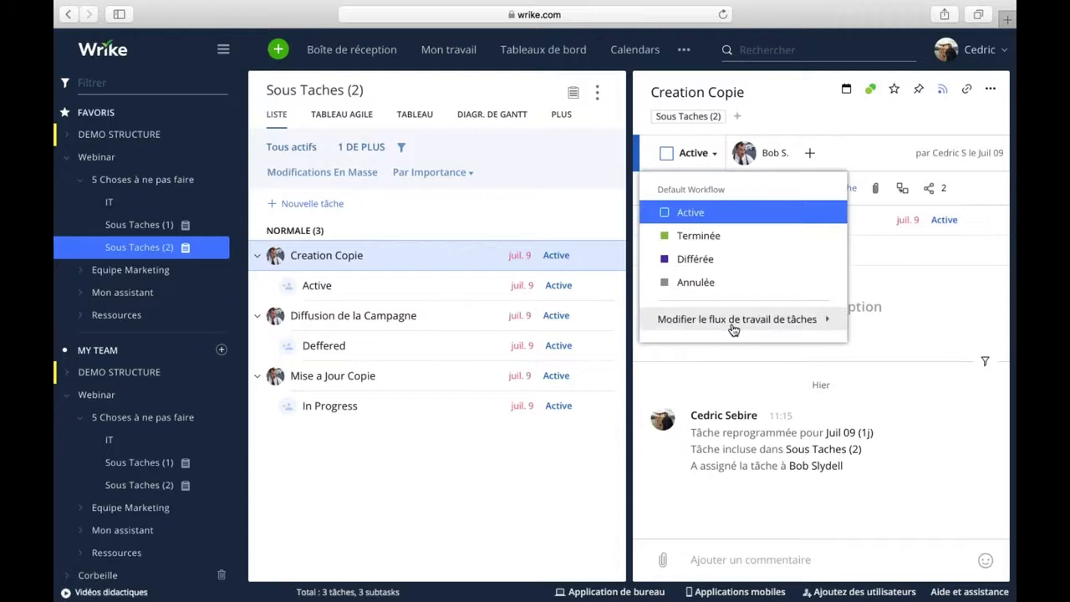
mouse_move(501, 337)
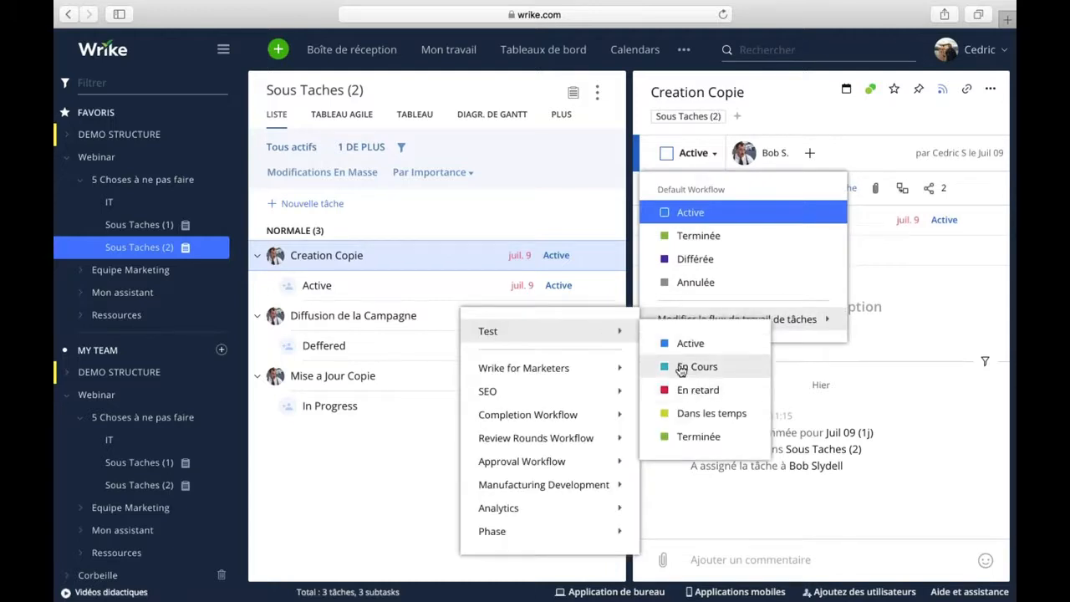
left_click(684, 367)
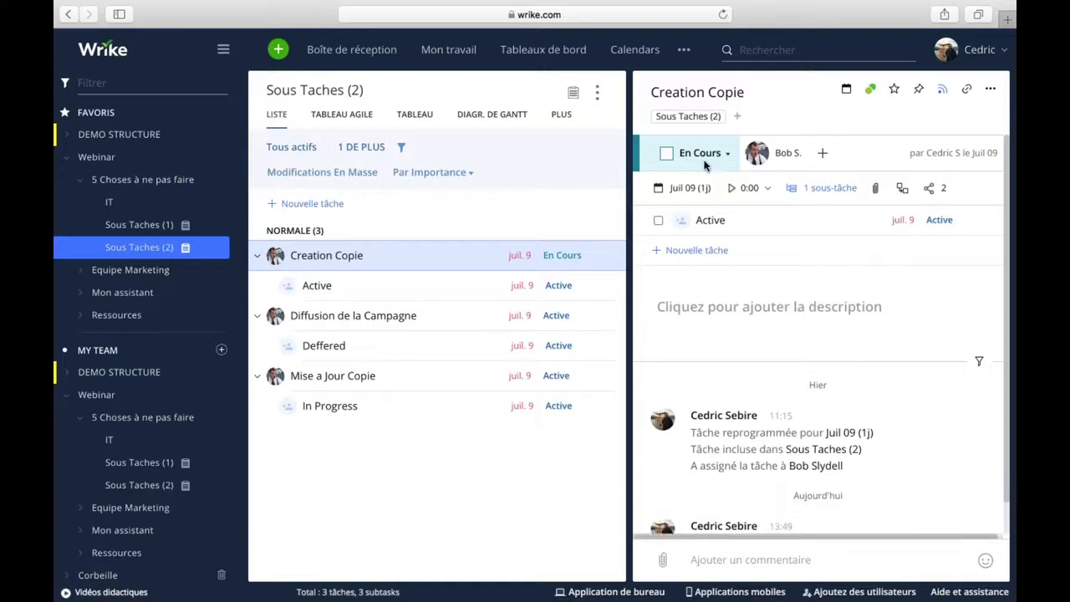
Give Diffusion de la Campagne the Test workflow's Active status.
left_click(343, 323)
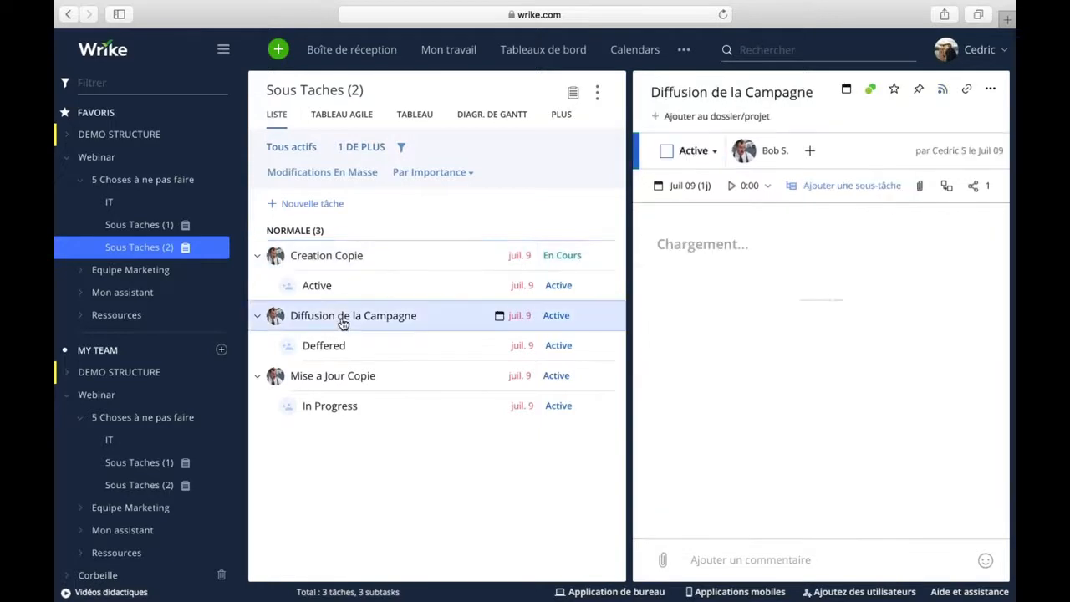
left_click(696, 151)
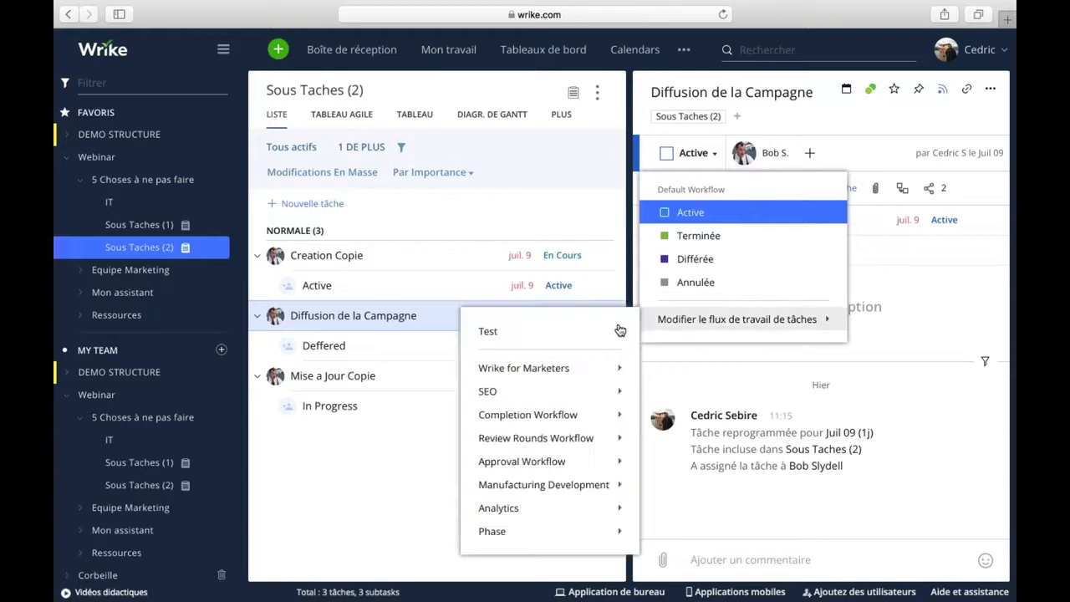
mouse_move(526, 342)
left_click(689, 344)
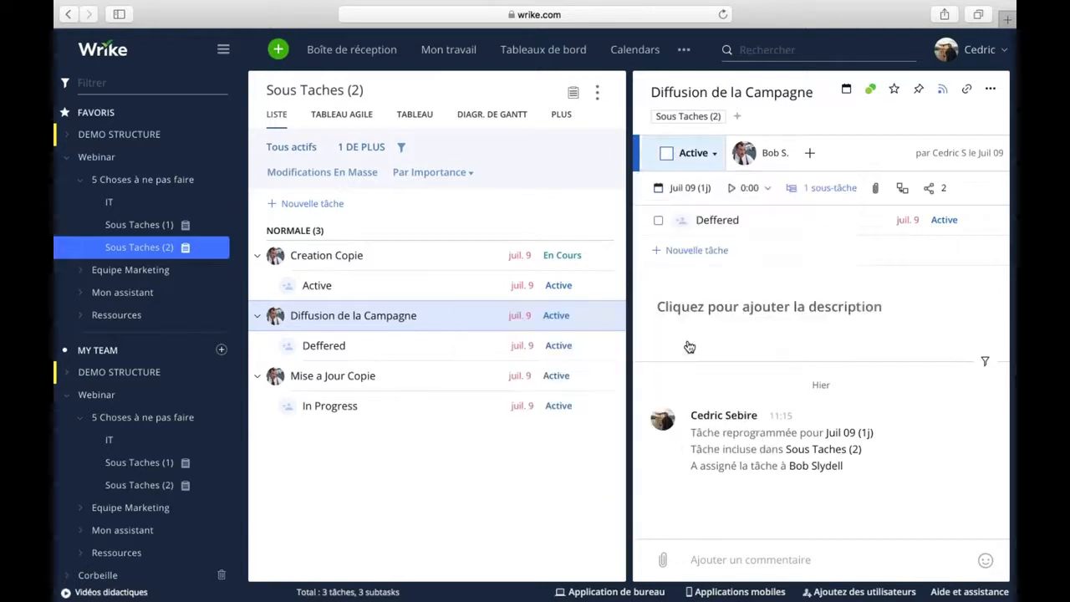
Set both Mise a Jour Copie and the Deffered subtask to En retard.
left_click(351, 380)
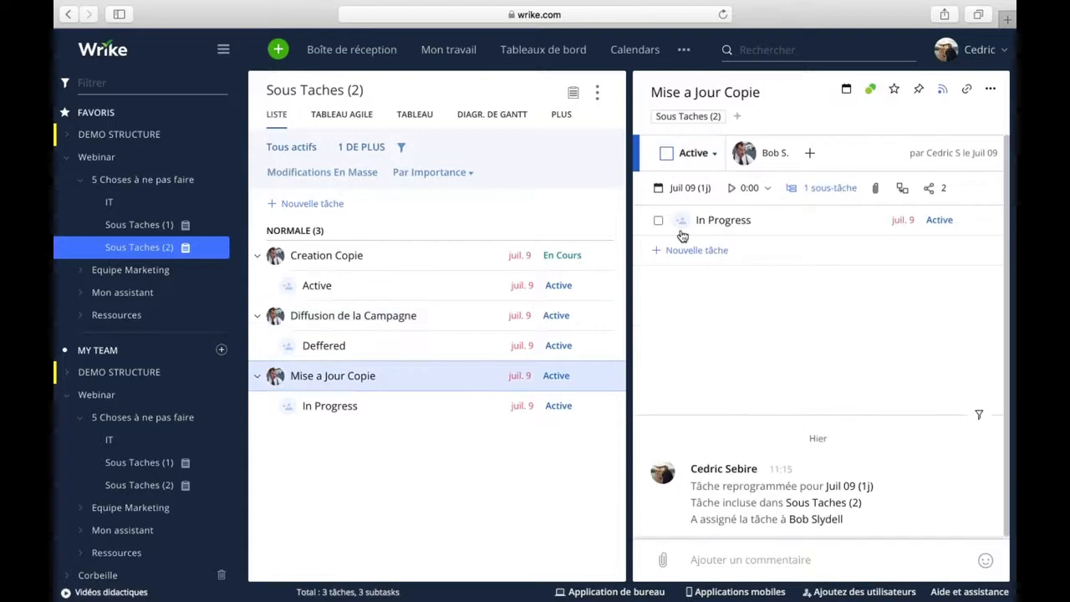
left_click(713, 153)
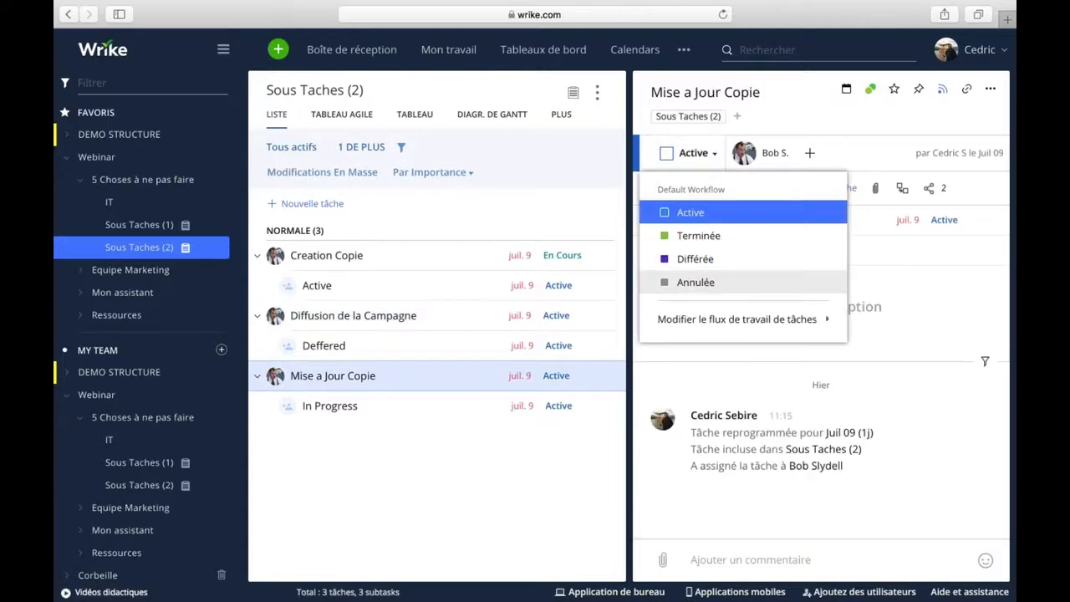
mouse_move(719, 332)
mouse_move(544, 337)
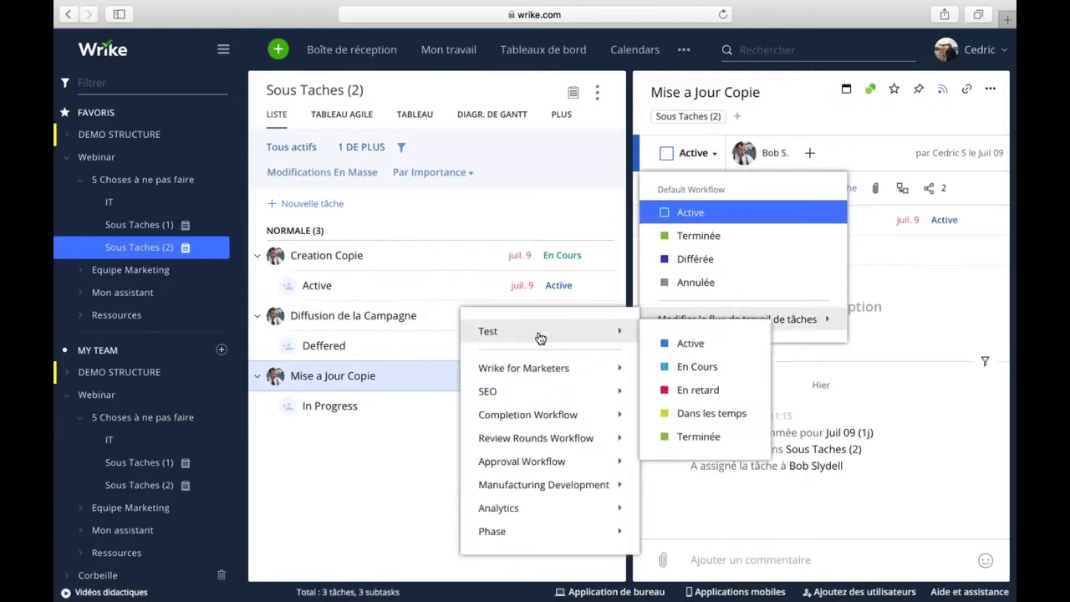
left_click(702, 390)
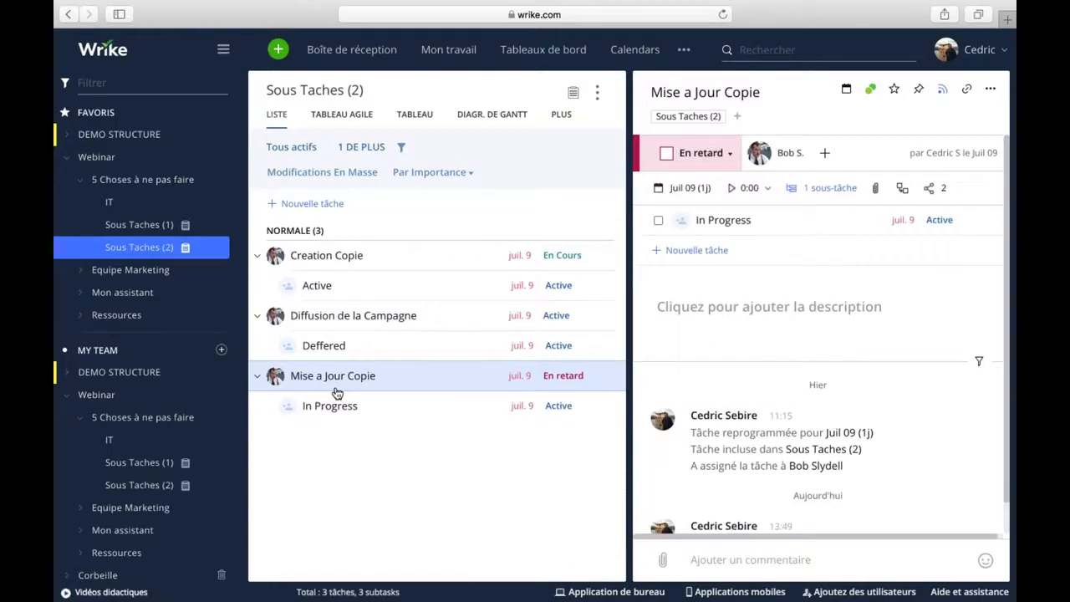
left_click(375, 343)
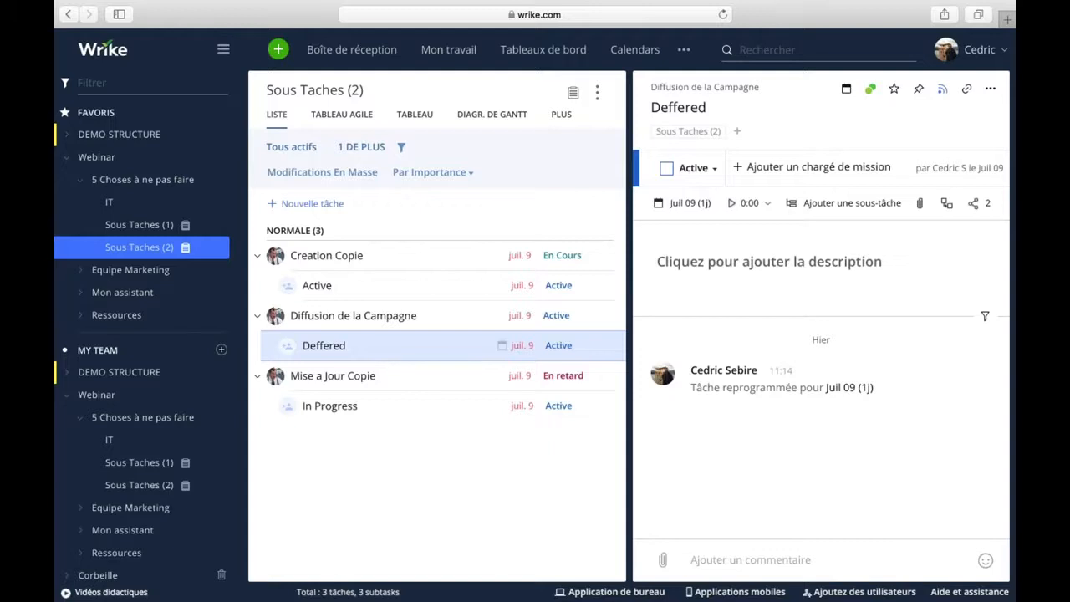
left_click(713, 171)
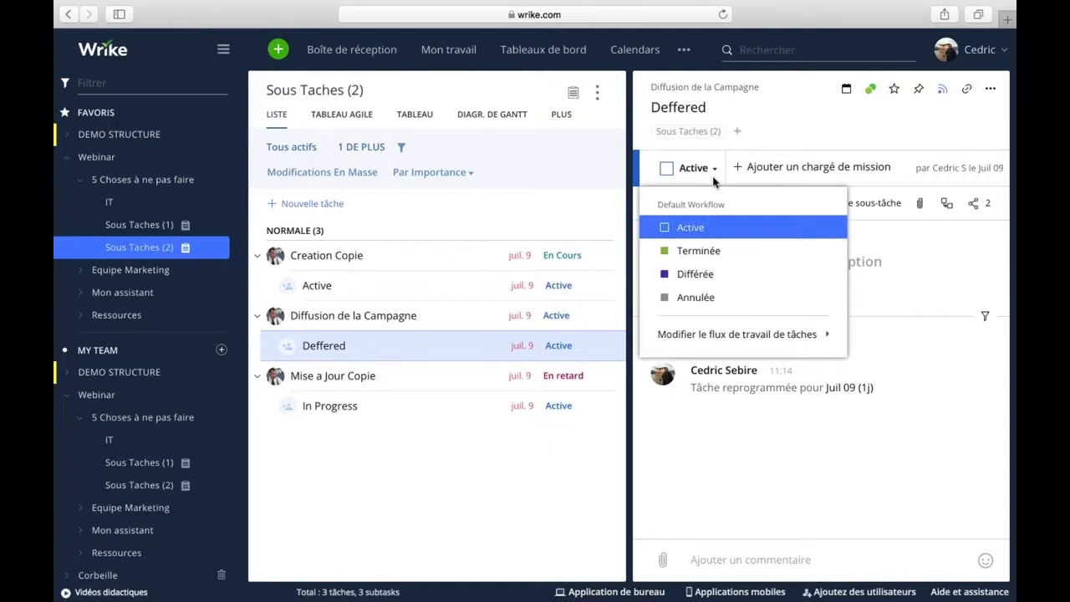
mouse_move(690, 334)
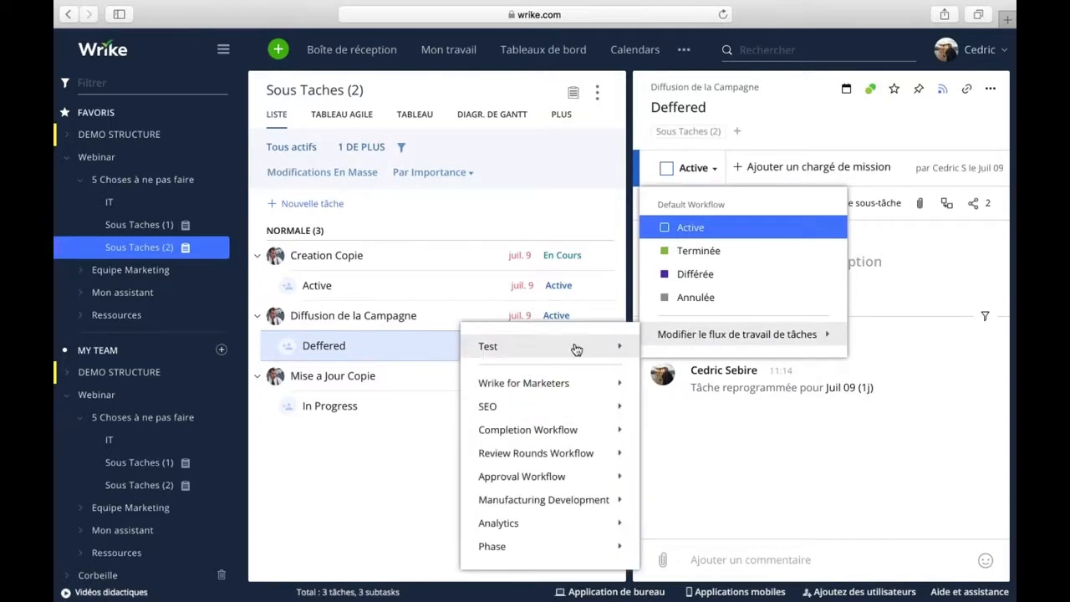
mouse_move(560, 346)
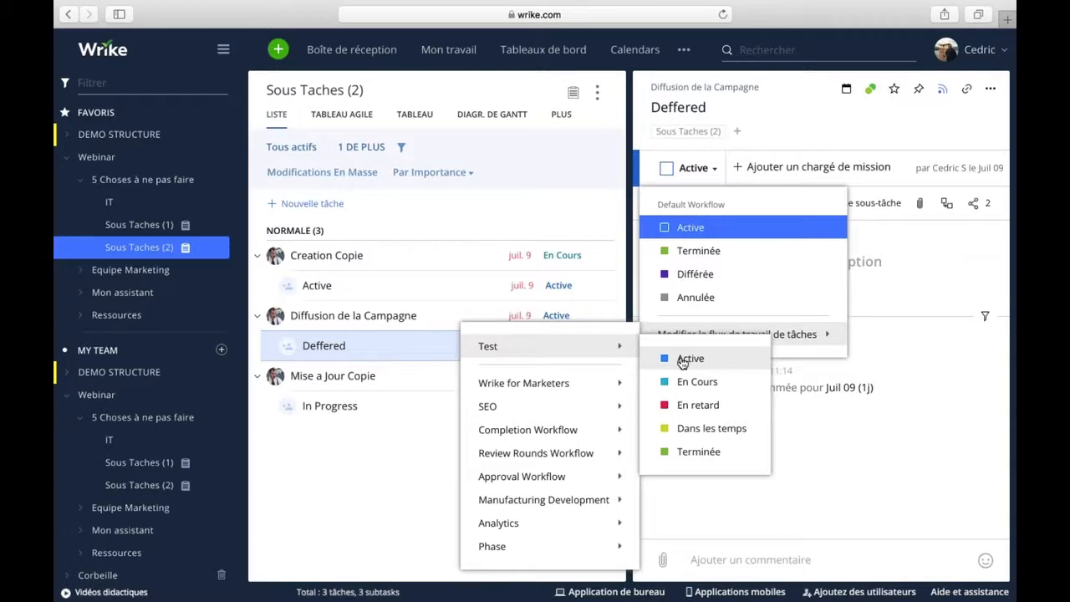
left_click(687, 408)
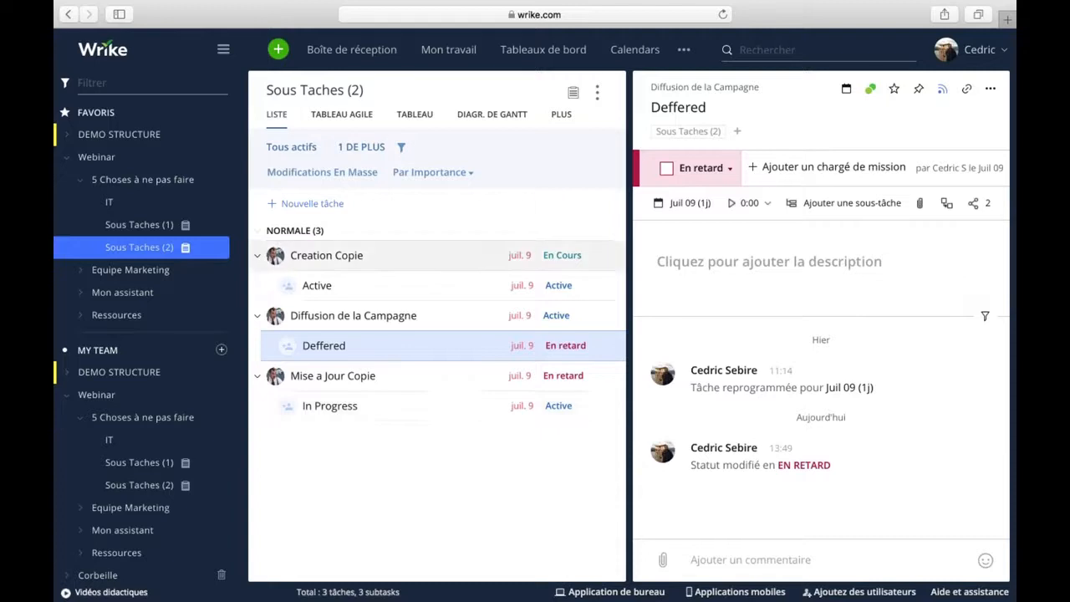
Switch the project to the agile board view and scroll across its columns.
left_click(357, 118)
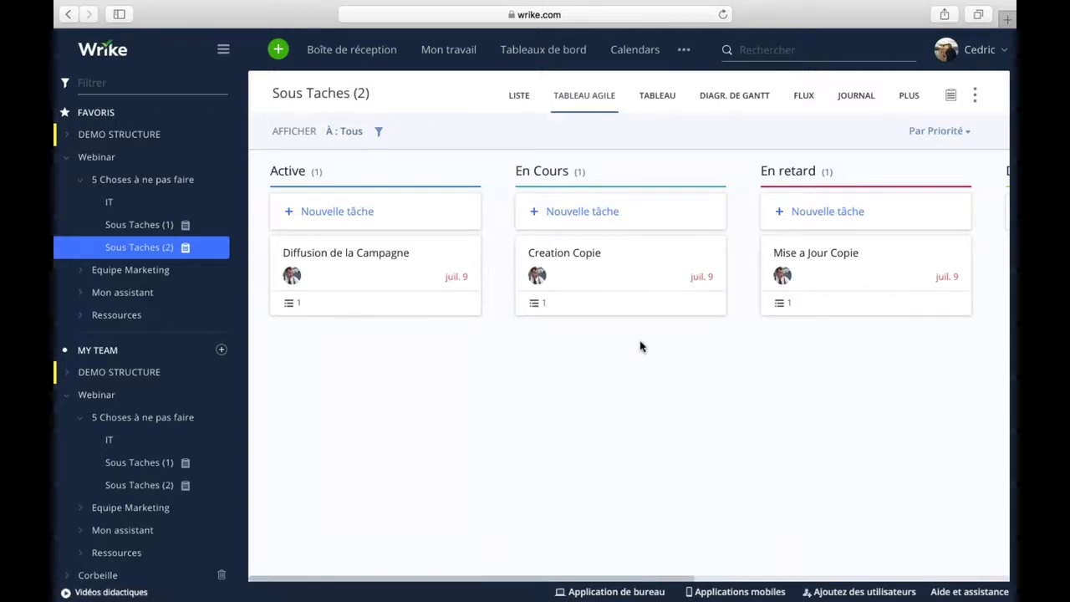
scroll(745, 361, "right", 6)
scroll(745, 361, "left", 6)
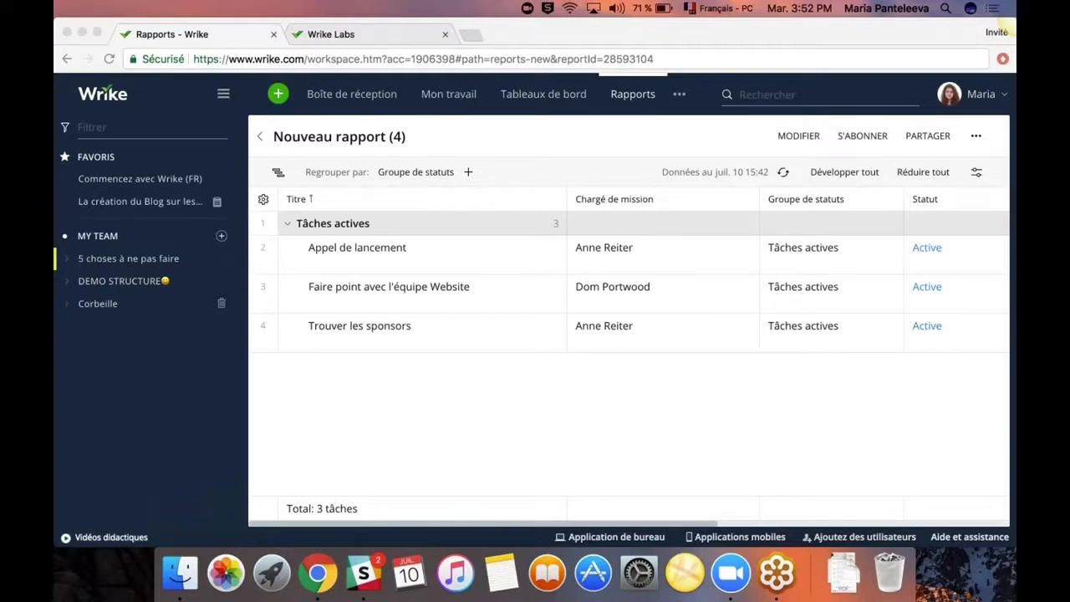
Make the browser full screen and open the profile dropdown at the top right.
left_click(97, 32)
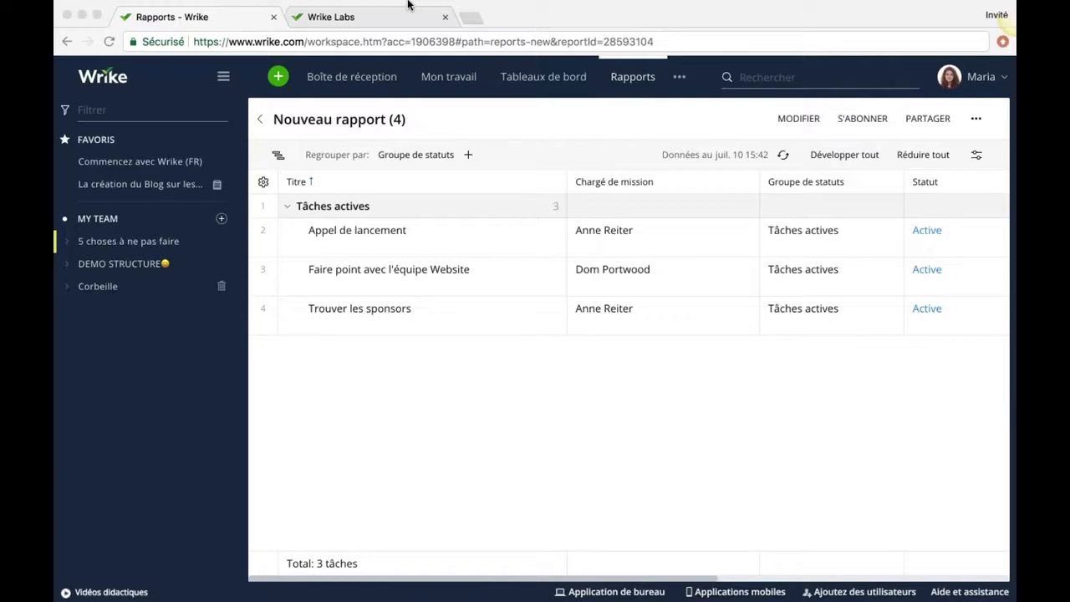
left_click(982, 85)
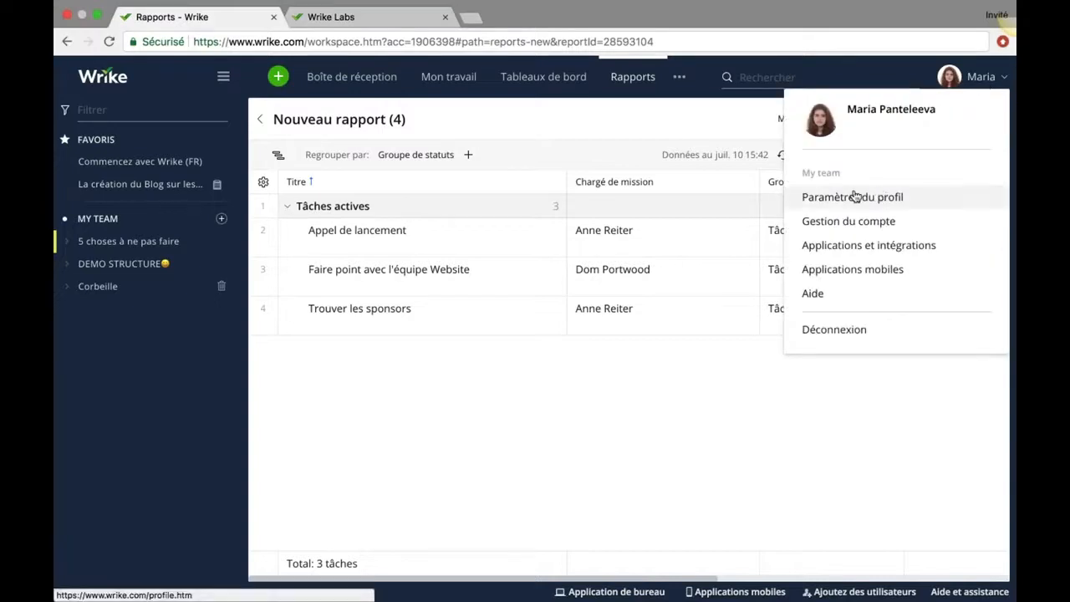
Go to Paramètres du profil > Adresses e-mail and scroll to the Mises à jour de tâches options.
left_click(888, 197)
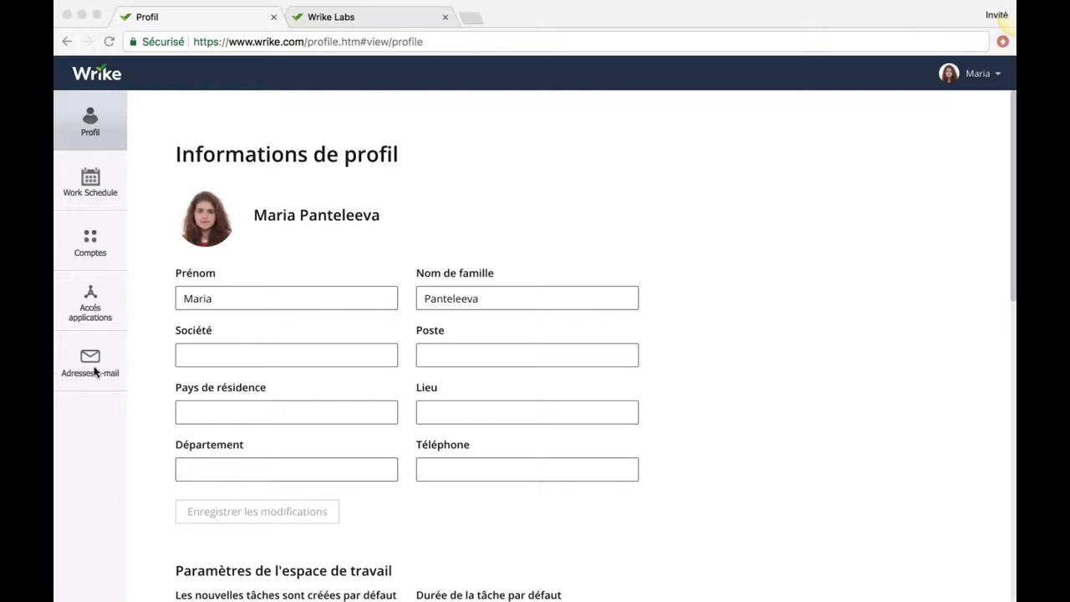
left_click(92, 368)
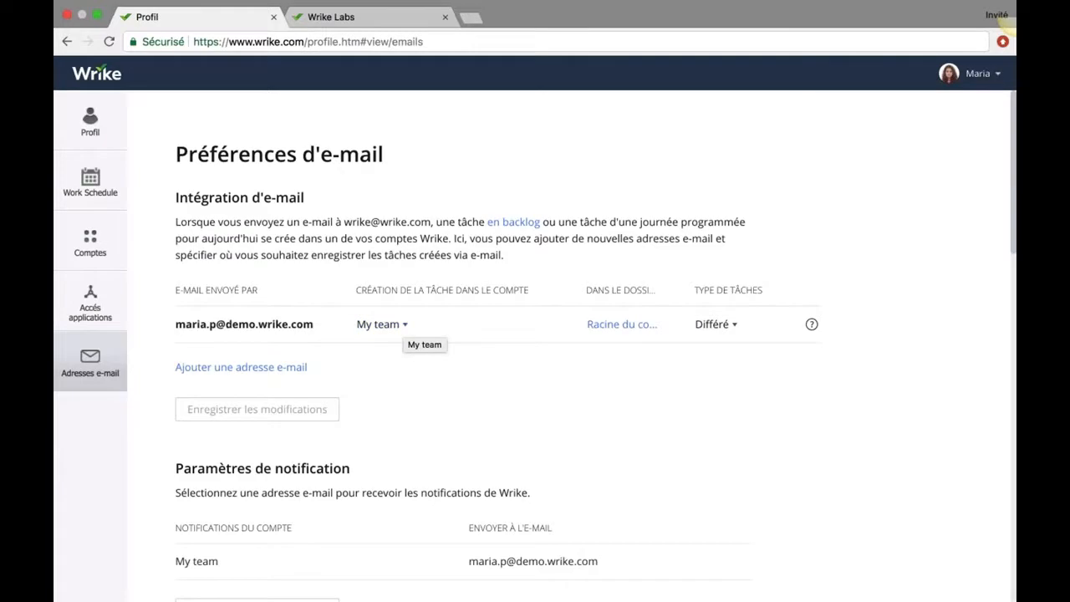
scroll(501, 352, "down", 3)
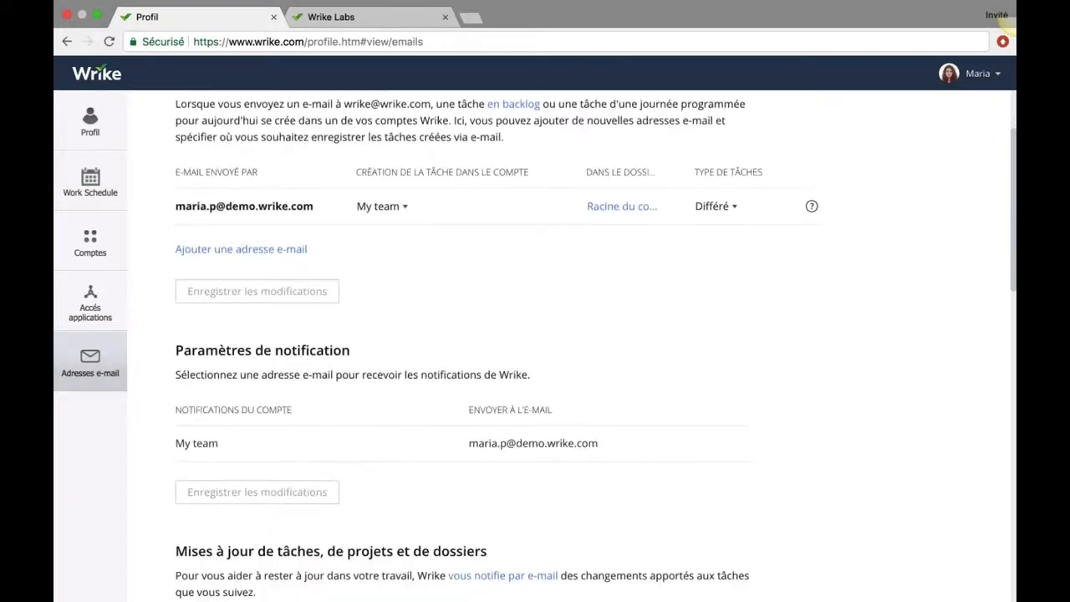
scroll(535, 347, "down", 3)
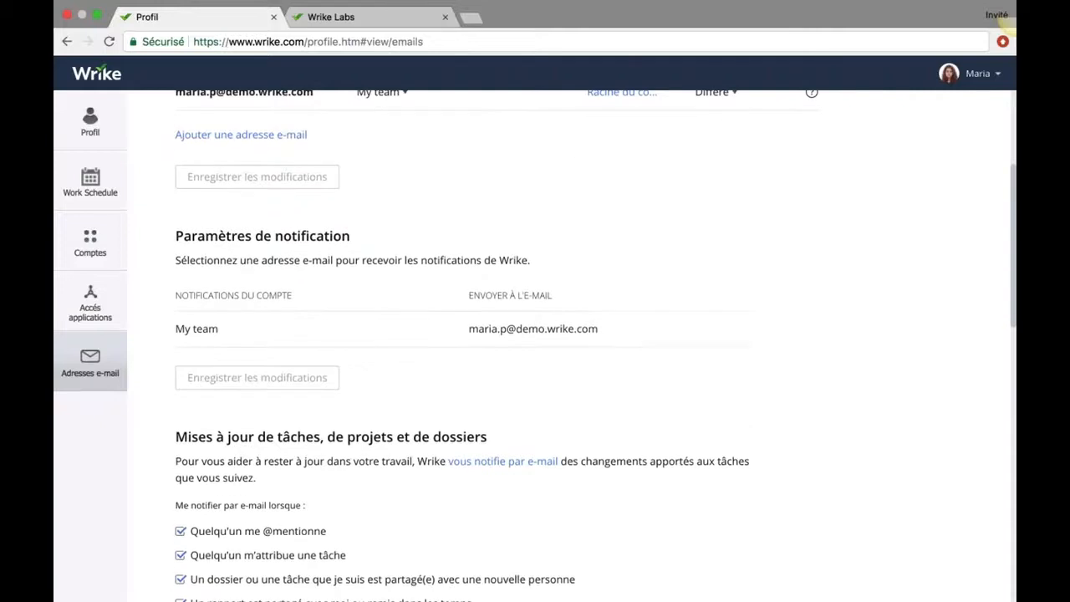
scroll(513, 393, "down", 4)
scroll(513, 393, "up", 2)
scroll(513, 393, "up", 2)
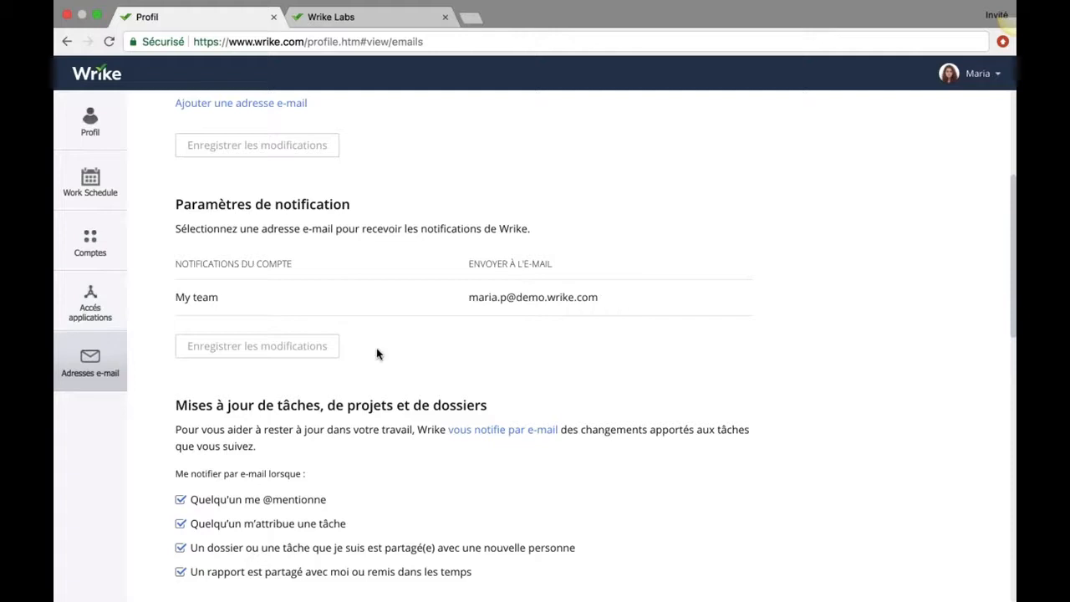
scroll(376, 353, "down", 5)
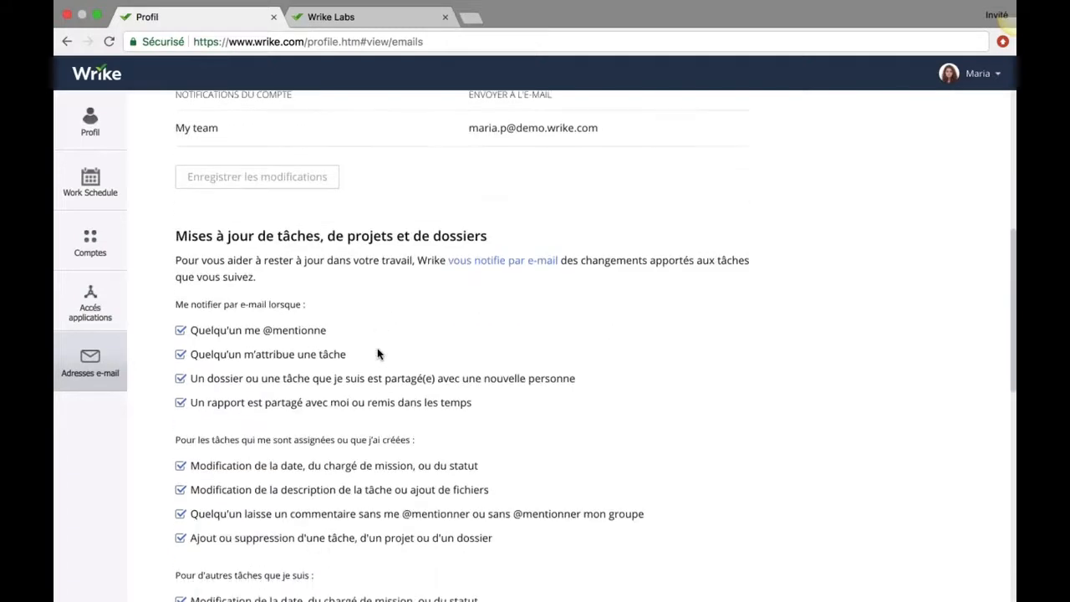
scroll(378, 354, "down", 1)
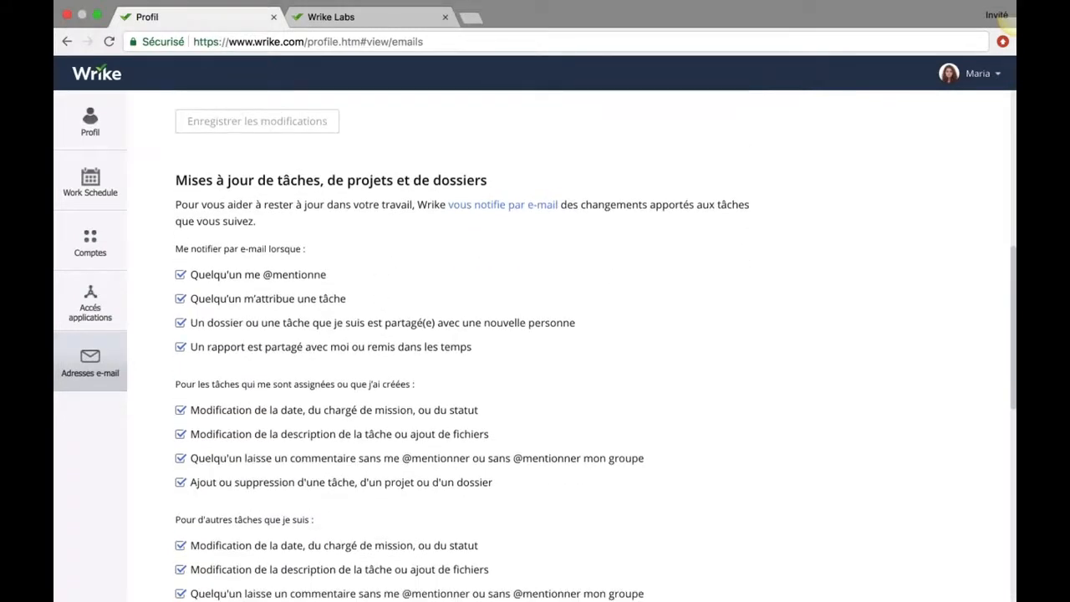
scroll(259, 318, "down", 3)
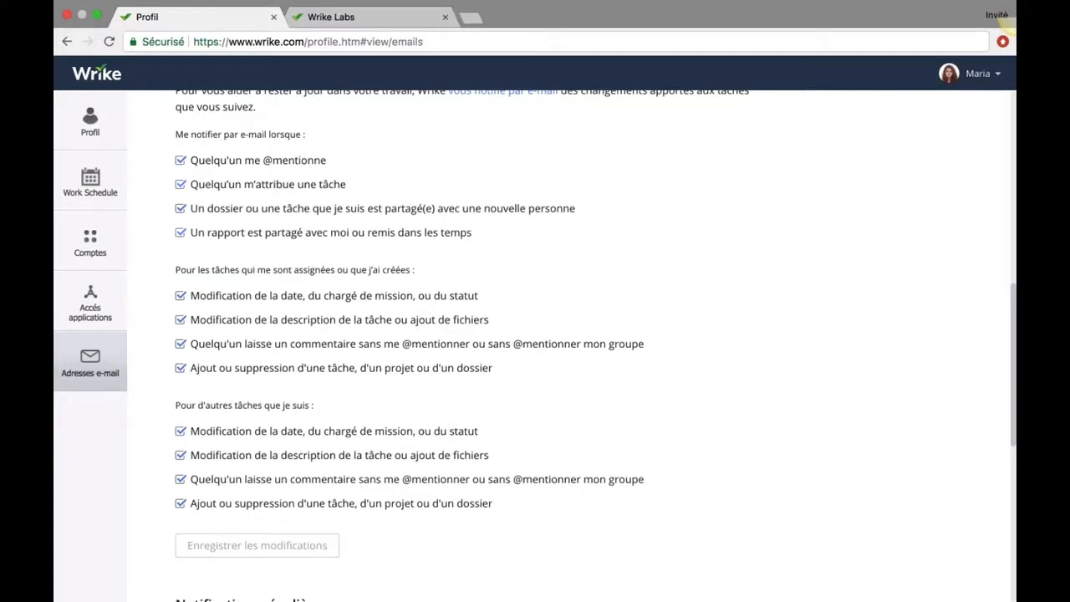
scroll(390, 236, "up", 1)
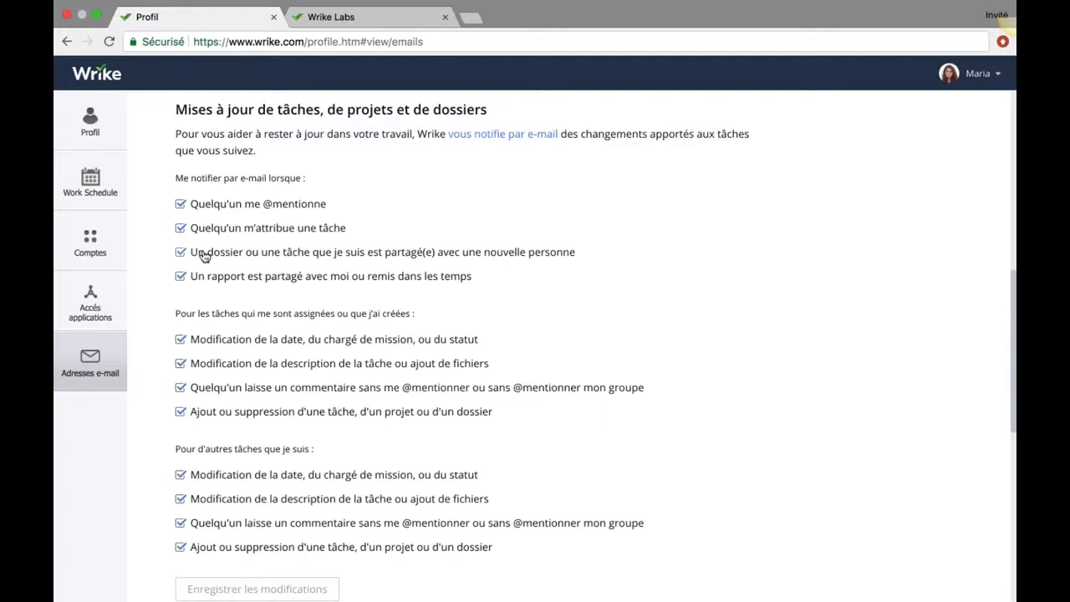
Uncheck sharing, report, status, description, comment and add/remove e-mails for my and other tasks.
left_click(180, 252)
left_click(181, 276)
left_click(180, 339)
left_click(181, 363)
left_click(181, 388)
left_click(180, 412)
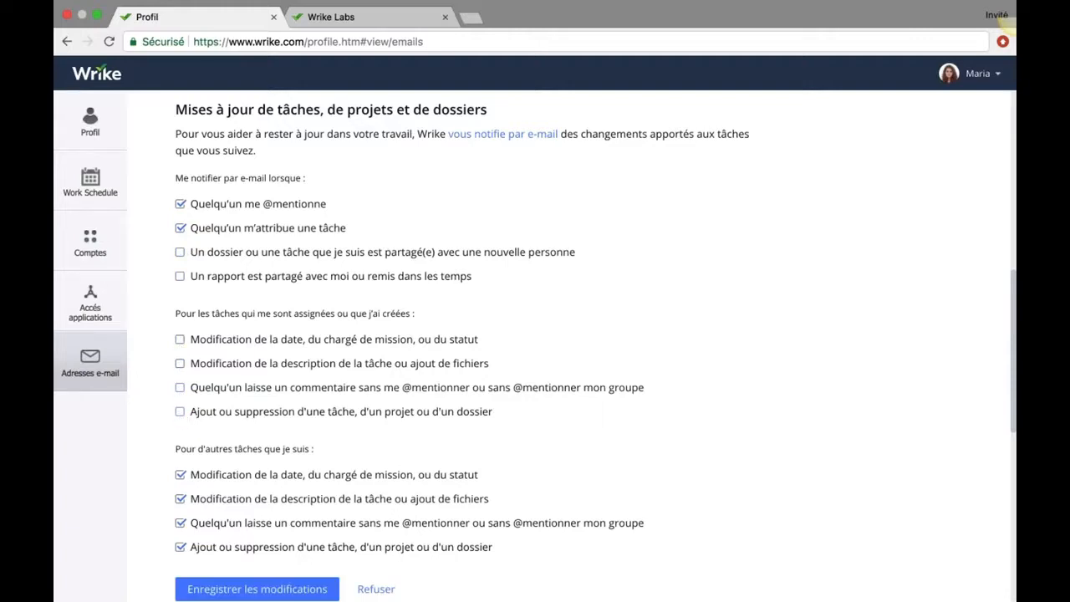
left_click(181, 475)
left_click(181, 499)
left_click(181, 523)
left_click(180, 547)
scroll(301, 405, "down", 1)
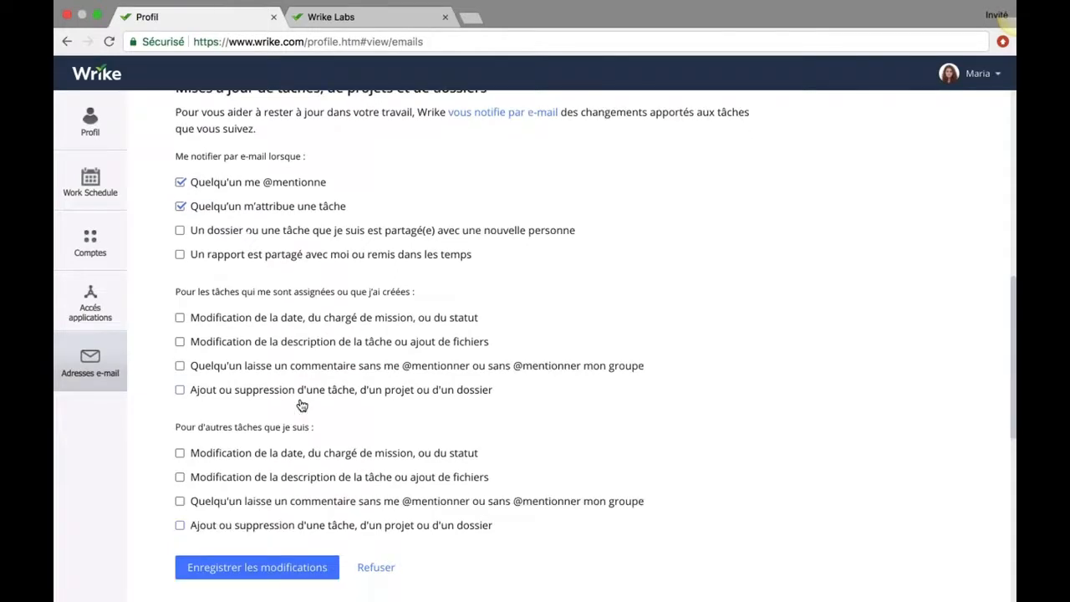
scroll(301, 405, "down", 1)
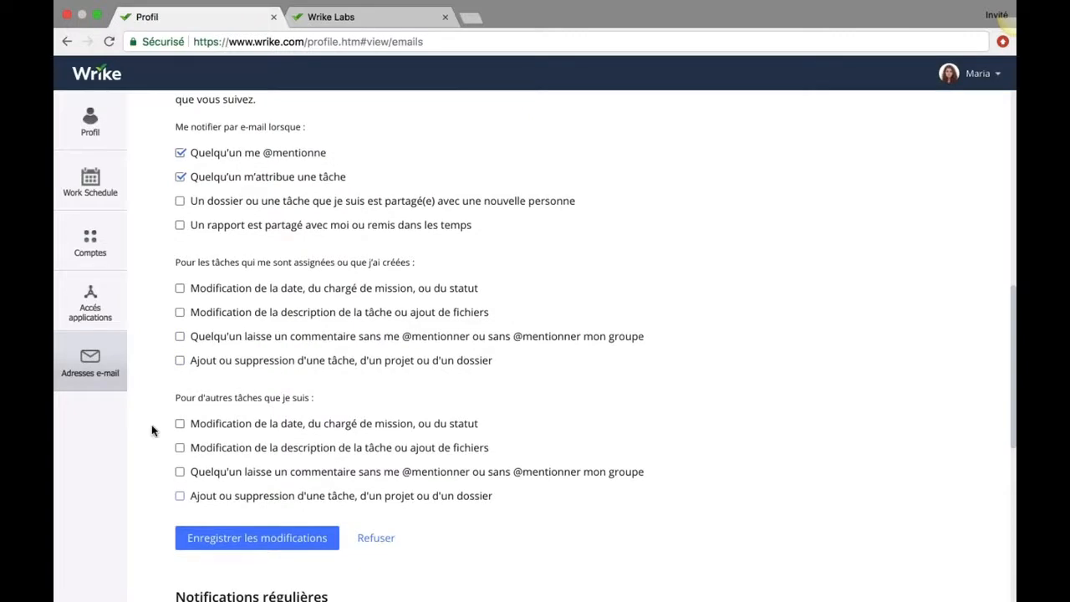
scroll(160, 420, "down", 2)
scroll(159, 420, "down", 2)
scroll(158, 414, "down", 2)
scroll(151, 413, "down", 1)
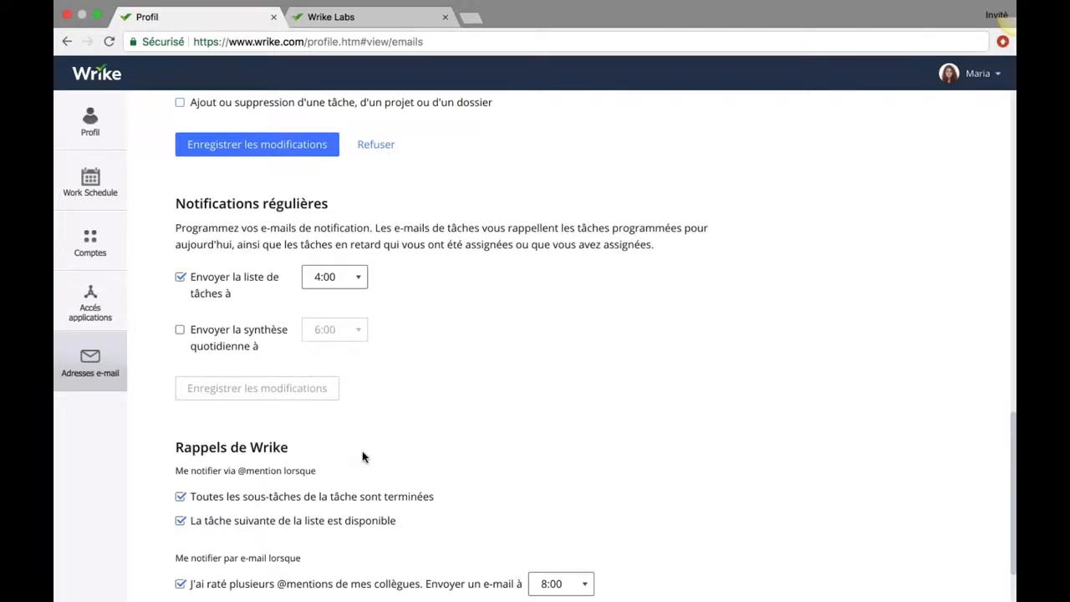
scroll(362, 451, "down", 2)
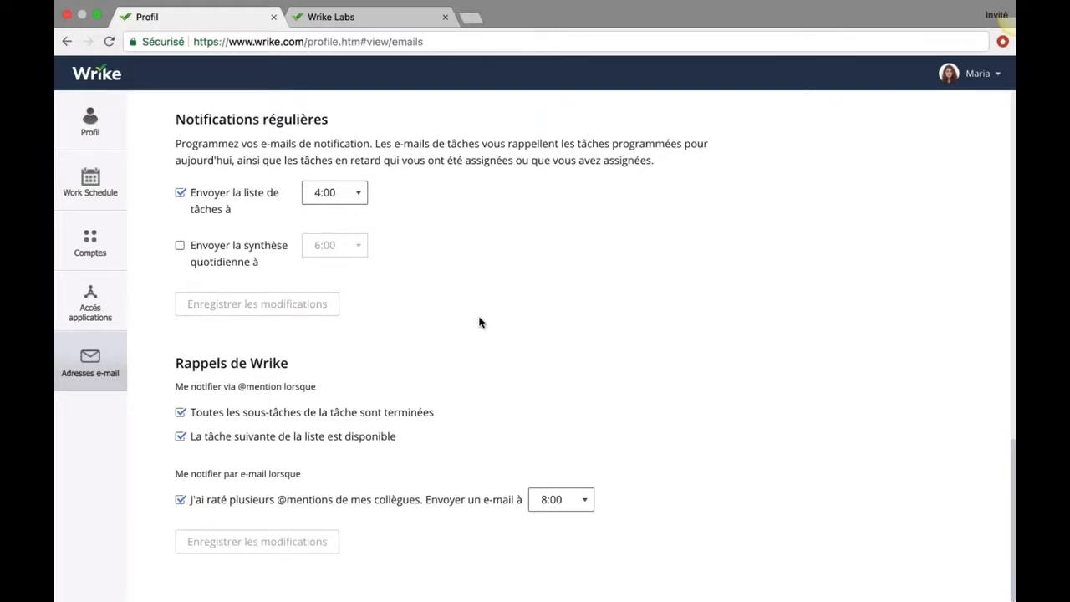
scroll(480, 321, "up", 5)
scroll(480, 320, "up", 7)
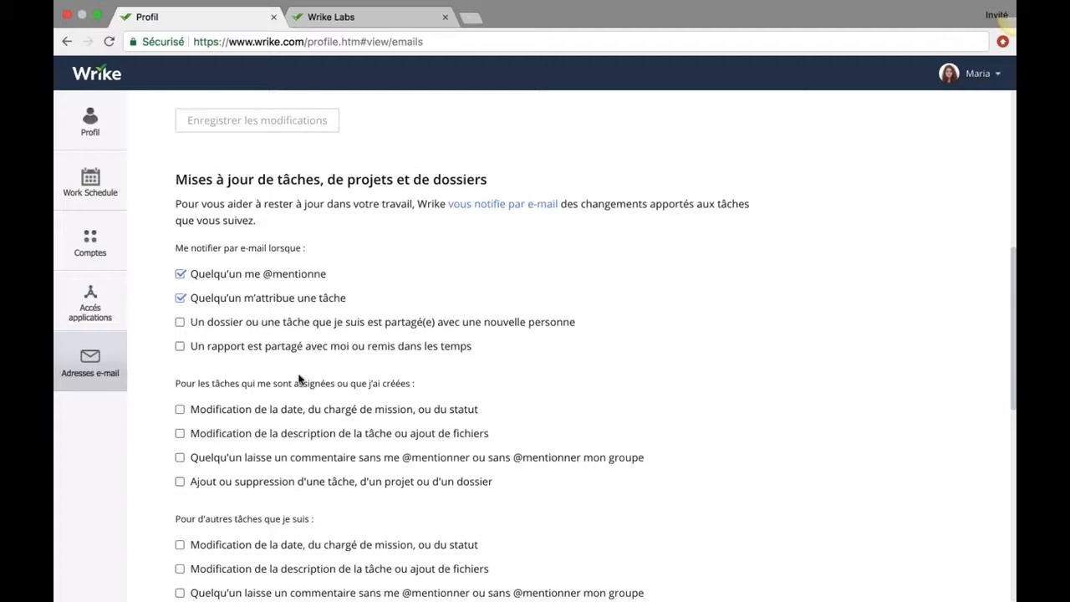
scroll(246, 454, "down", 1)
scroll(246, 454, "down", 5)
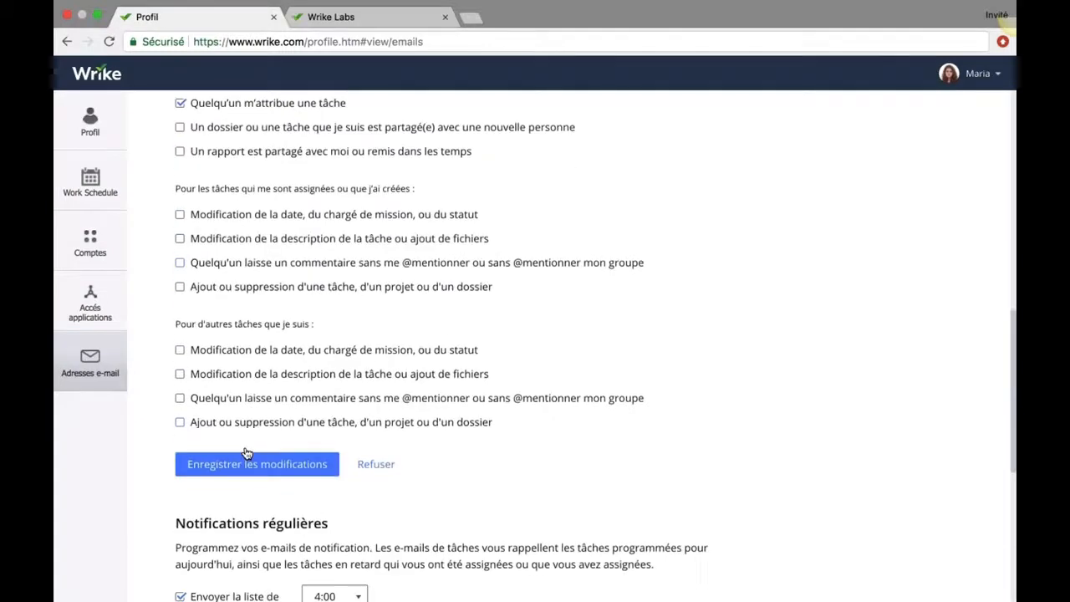
scroll(468, 384, "down", 3)
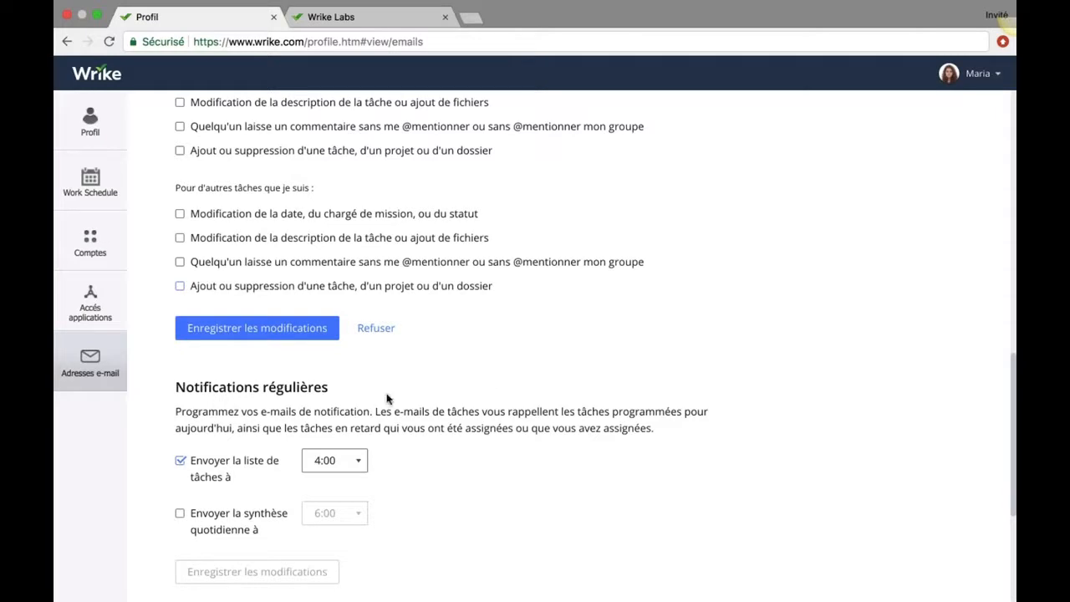
scroll(490, 375, "up", 10)
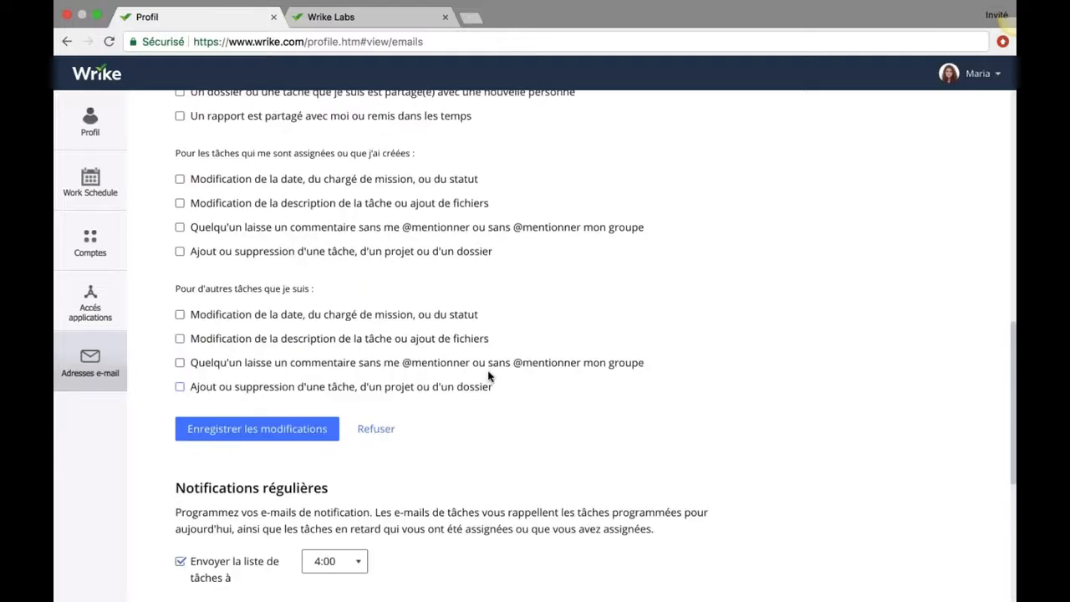
scroll(490, 375, "up", 6)
left_click(89, 72)
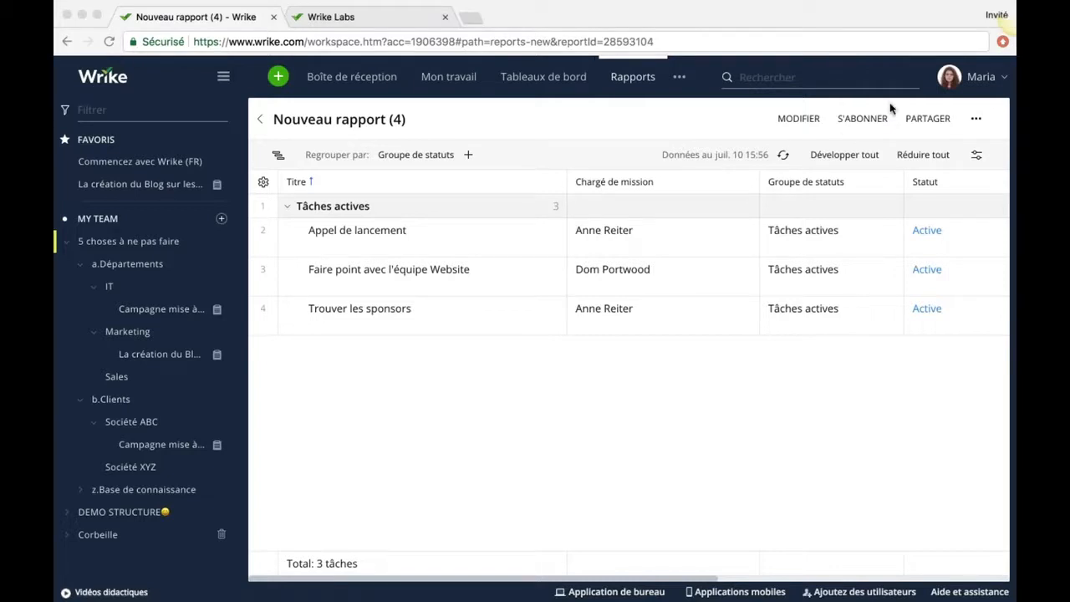
left_click(849, 126)
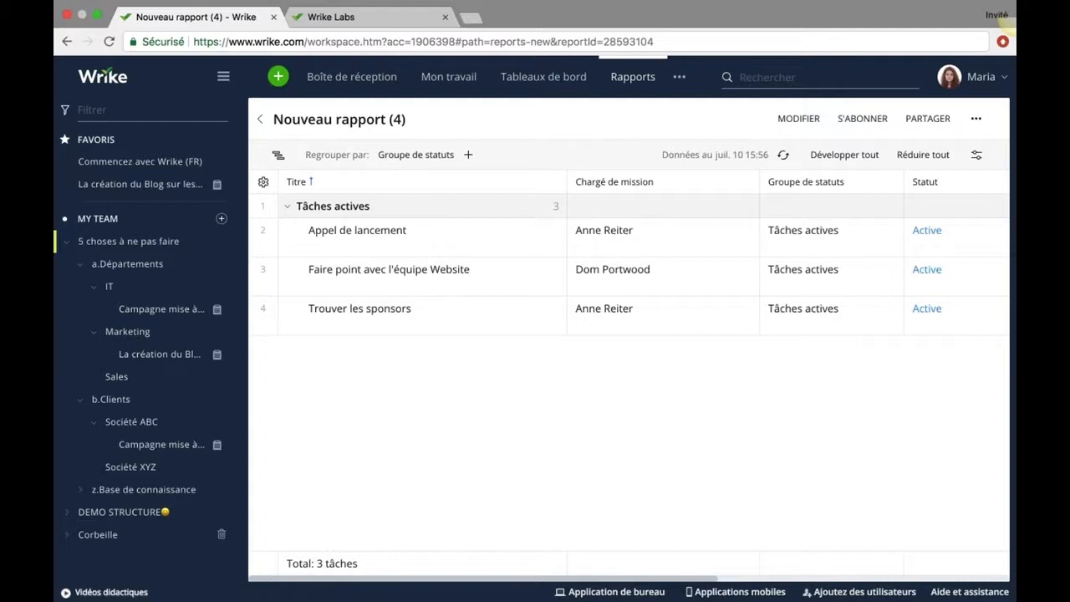
left_click(862, 118)
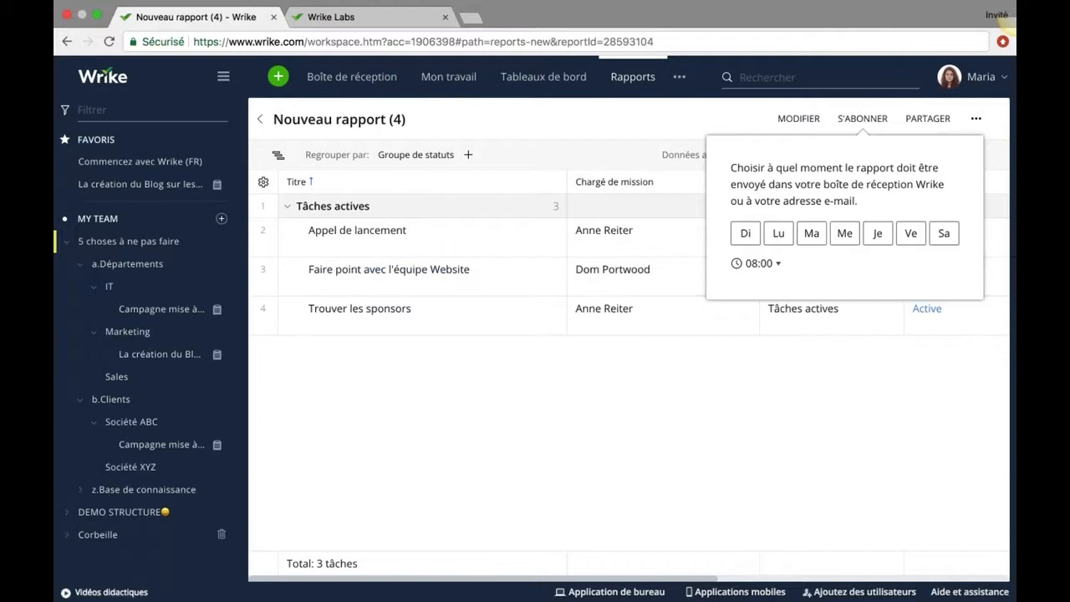
left_click(578, 408)
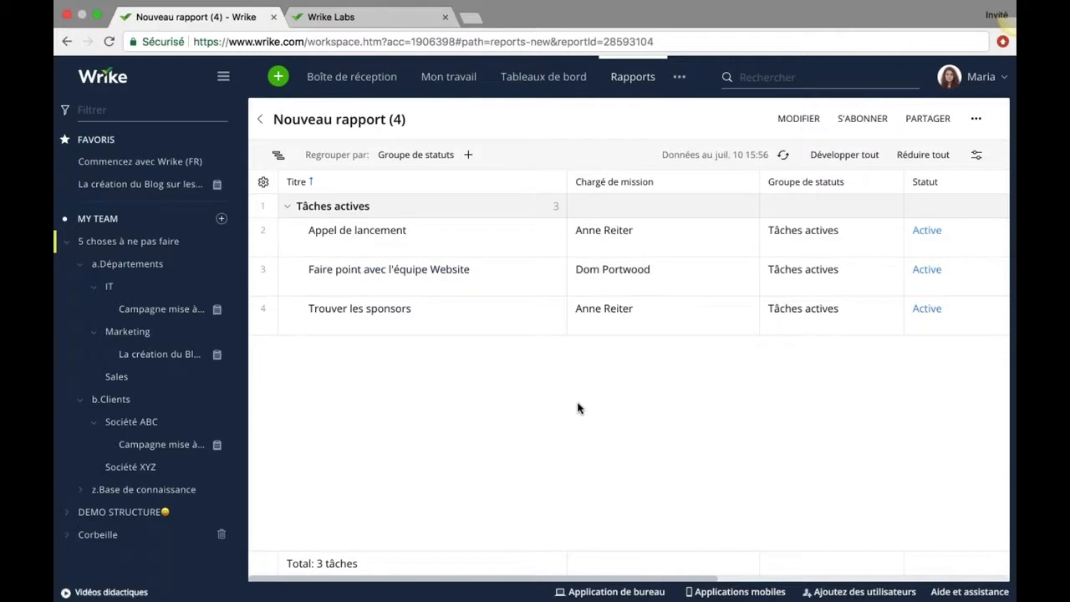